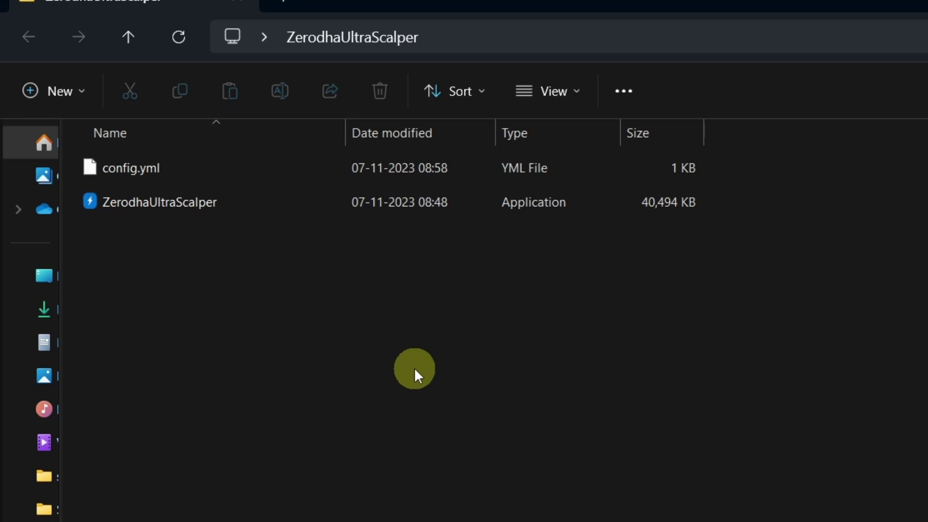
- Open the config.yml file from the ZerodhaUltraScalper folder in Notepad
{"action": "left_click", "coordinate": [208, 174]}
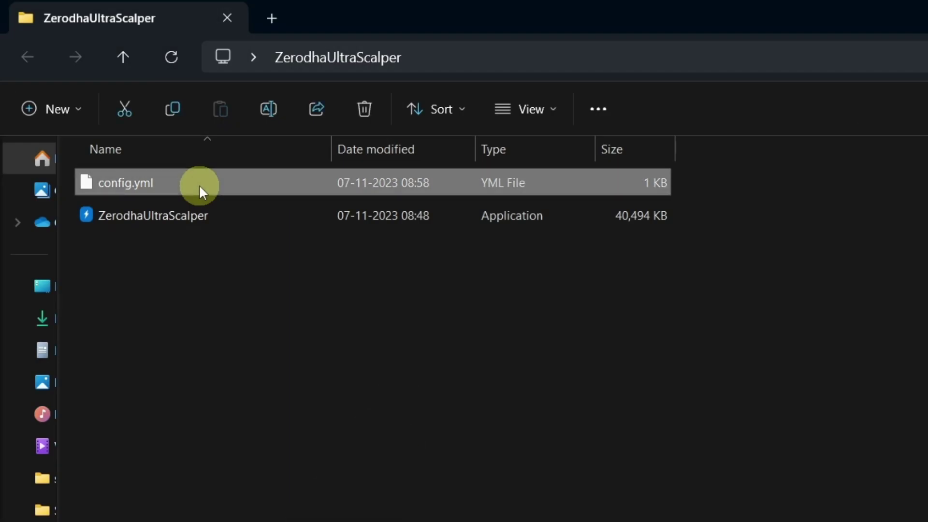
{"action": "right_click", "coordinate": [199, 184]}
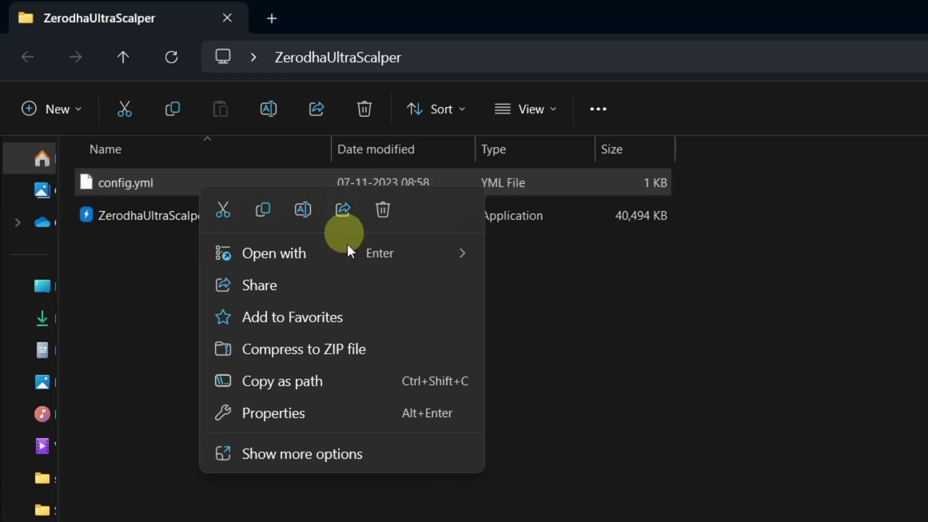
{"action": "mouse_move", "coordinate": [399, 253]}
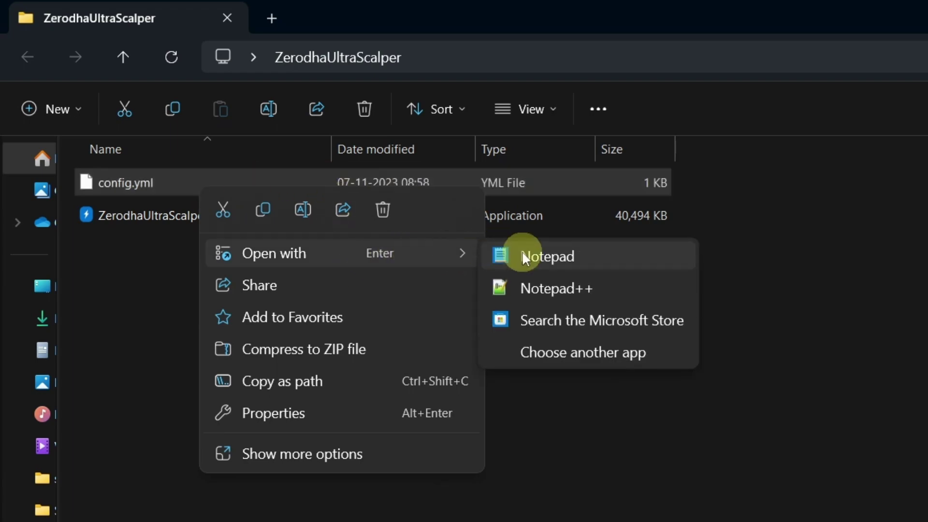
{"action": "left_click", "coordinate": [524, 256]}
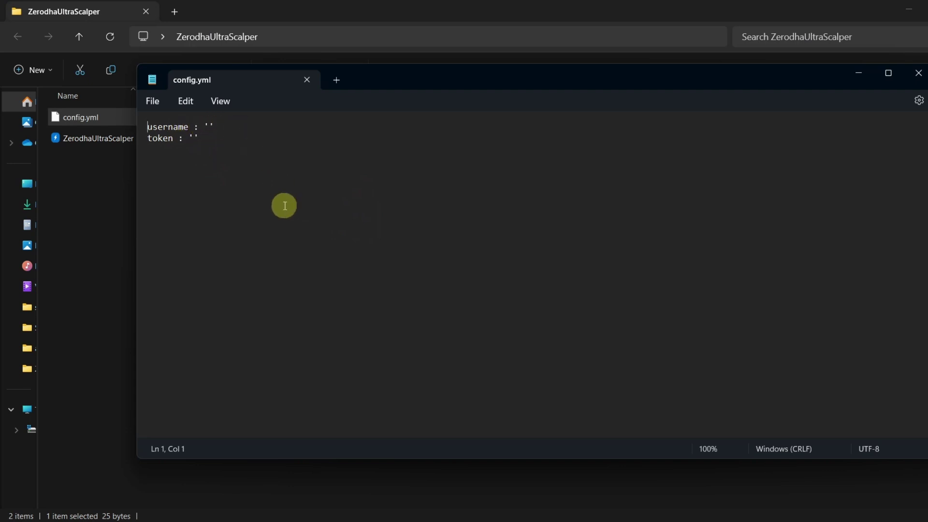
- Enter the Zerodha user ID between the username quotes and place the cursor between the token quotes
{"action": "left_click", "coordinate": [246, 141]}
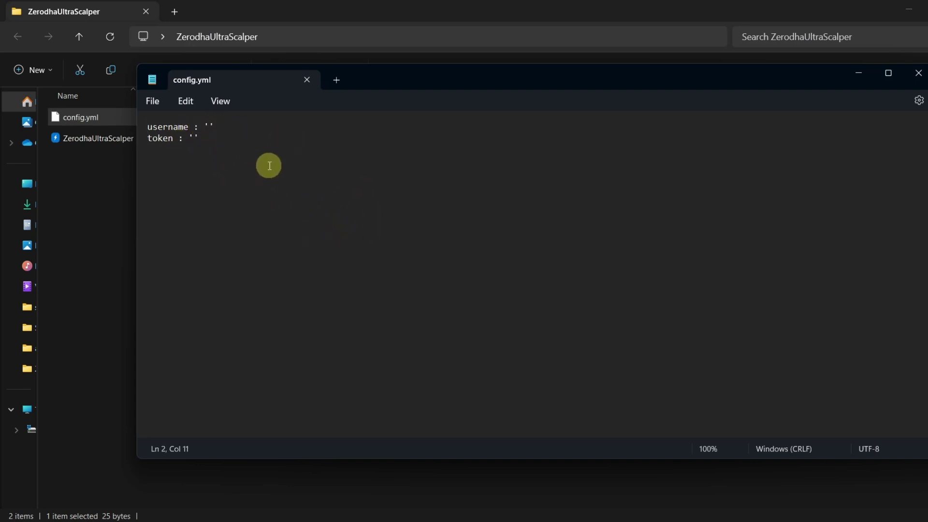
{"action": "left_click", "coordinate": [209, 127]}
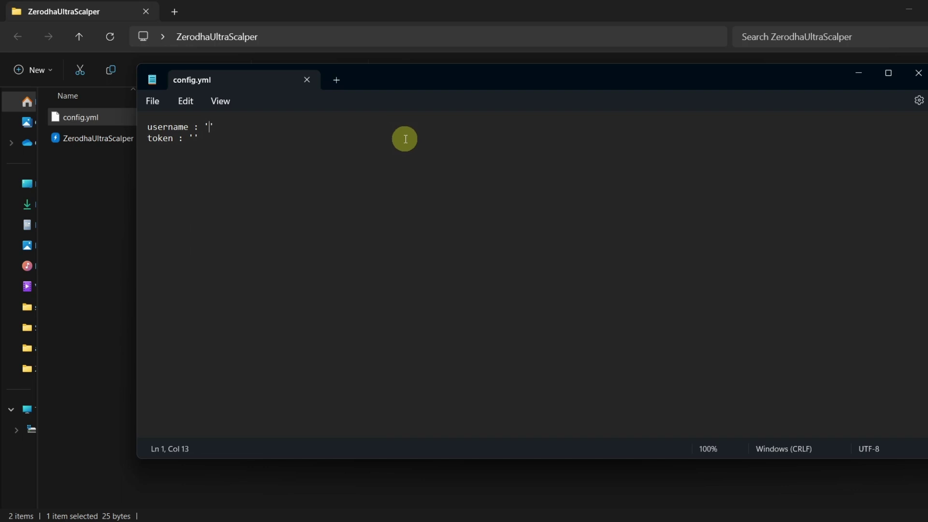
{"action": "type", "text": "ZUXXXX"}
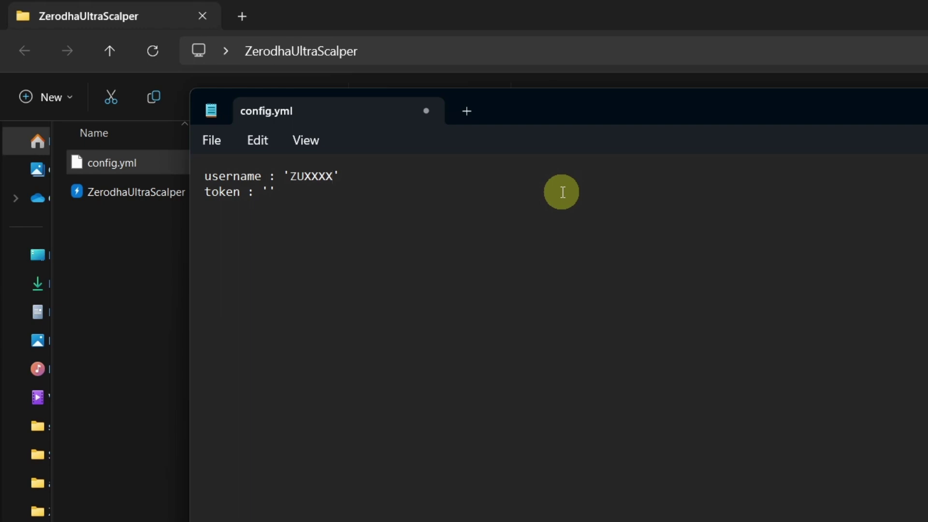
{"action": "left_click", "coordinate": [269, 191]}
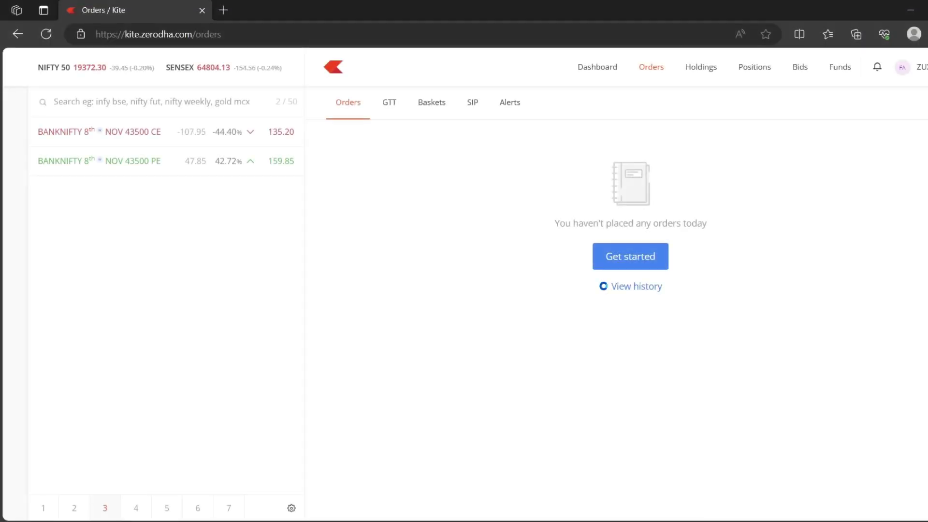
- Open the Microsoft Edge Add-ons website from the browser showing the Kite orders page
{"action": "key", "text": "alt+f"}
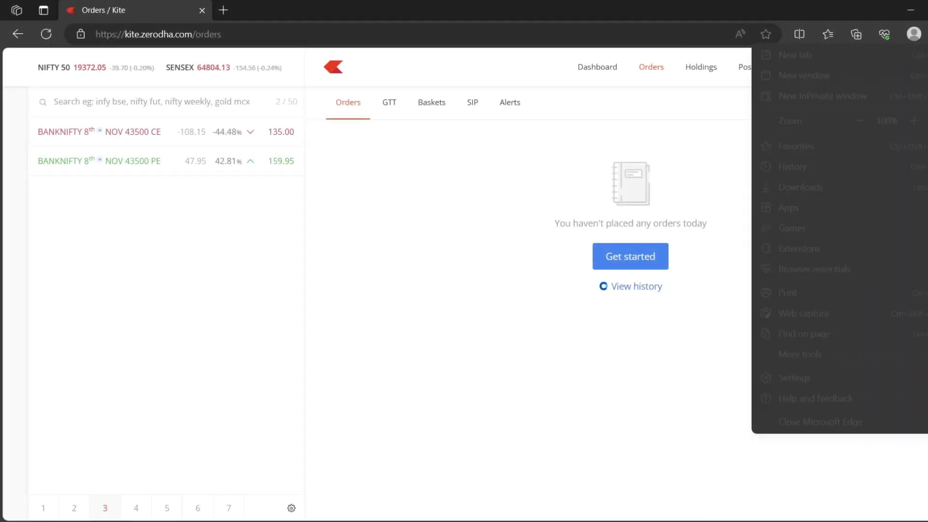
{"action": "left_click", "coordinate": [847, 250]}
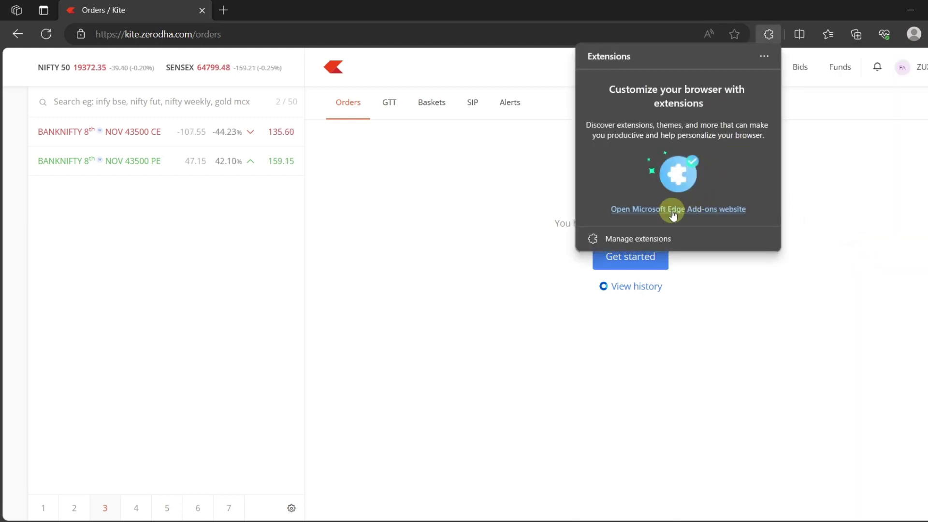
{"action": "left_click", "coordinate": [691, 207]}
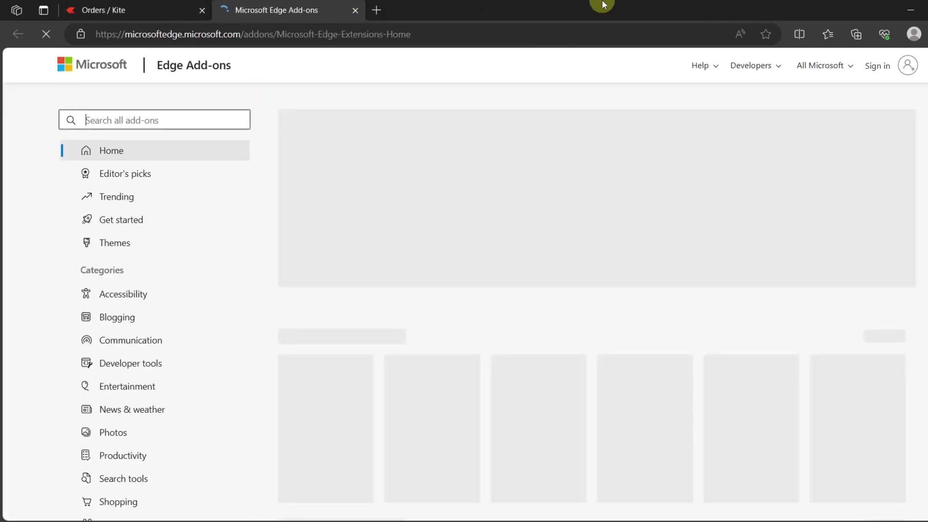
- Search the add-ons store for "cookie editor"
{"action": "left_click", "coordinate": [170, 124]}
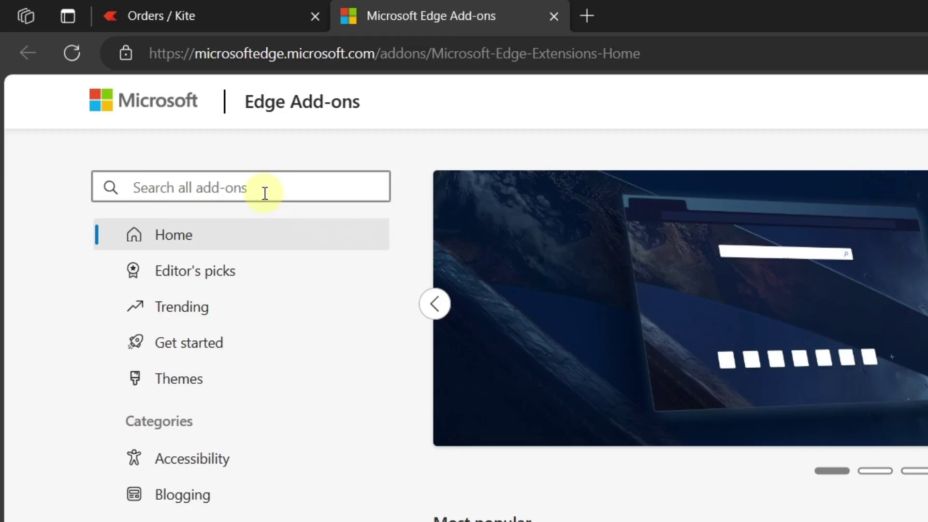
{"action": "type", "text": "COOKI"}
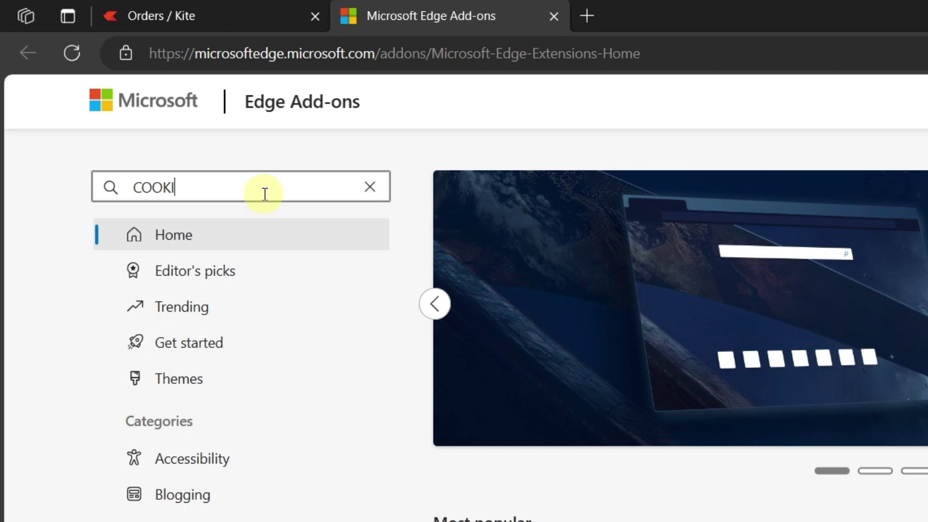
{"action": "type", "text": "E"}
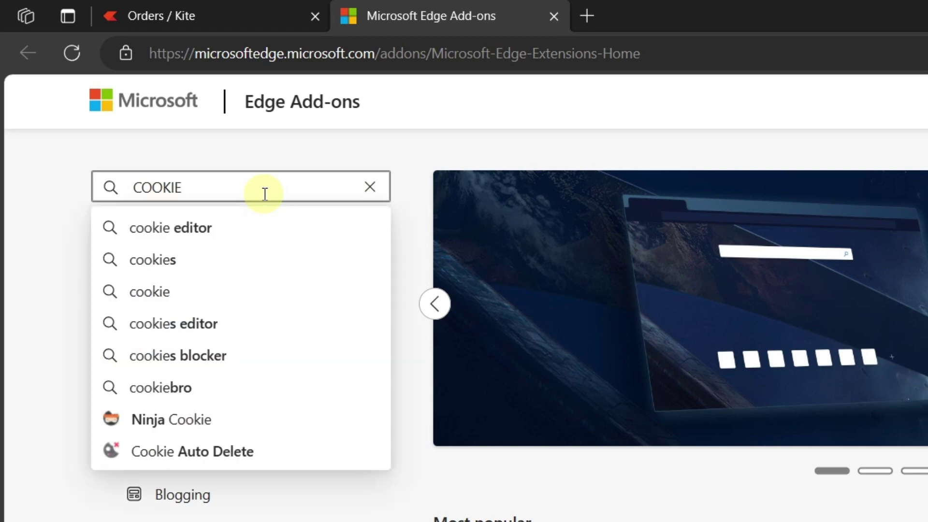
{"action": "left_click", "coordinate": [207, 231]}
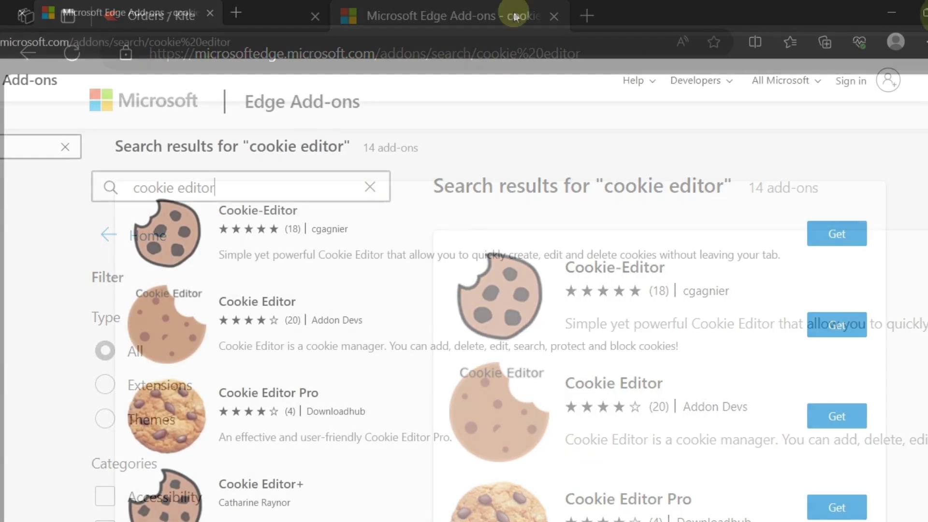
- Install the Cookie-Editor extension by cgagnier and close the add-ons store page
{"action": "left_click", "coordinate": [825, 239]}
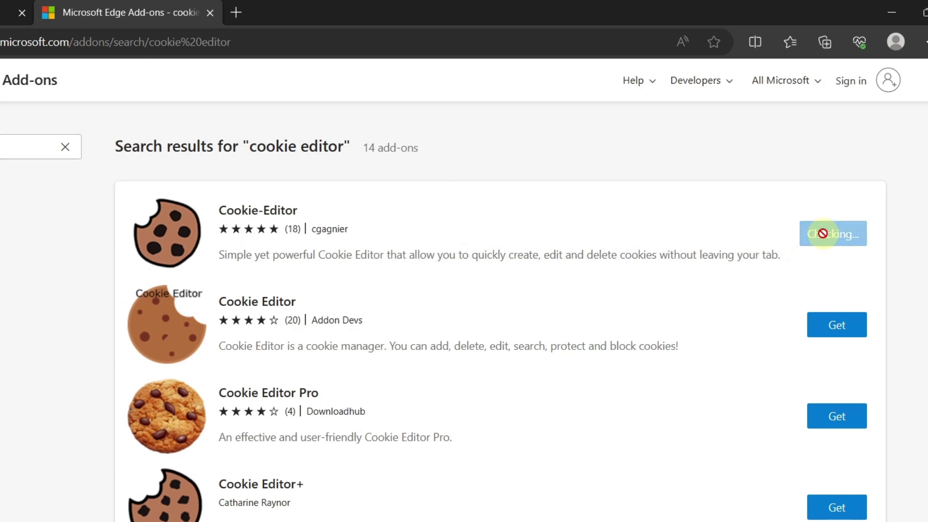
{"action": "left_click", "coordinate": [413, 165]}
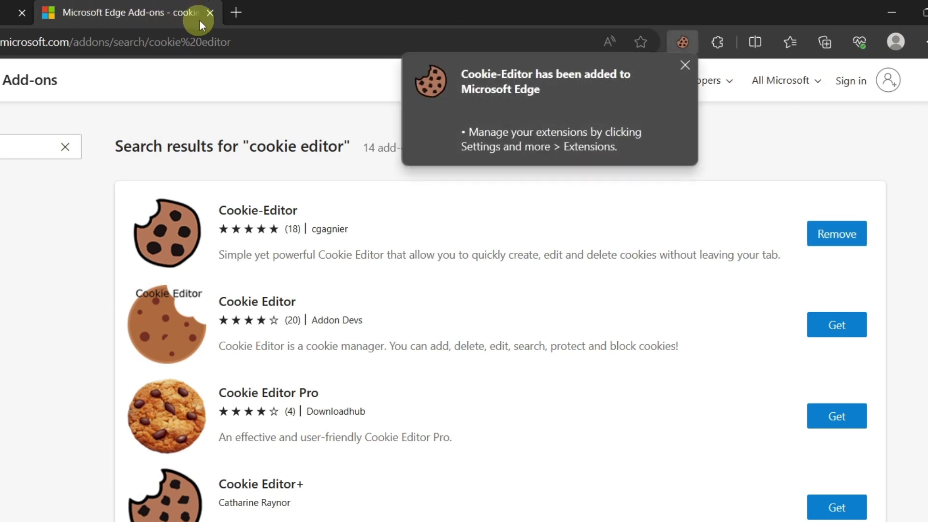
{"action": "left_click", "coordinate": [209, 13]}
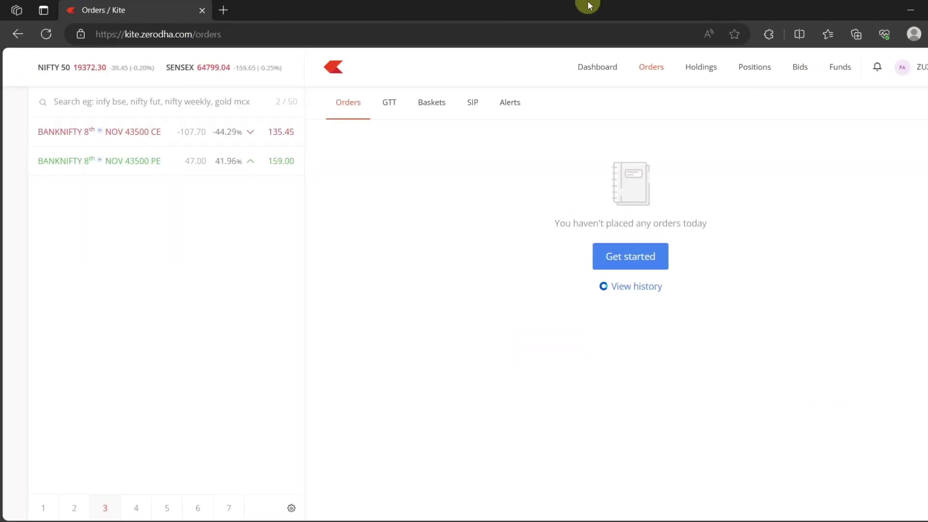
- Launch the Cookie-Editor extension on the Kite orders page
{"action": "left_click", "coordinate": [768, 34]}
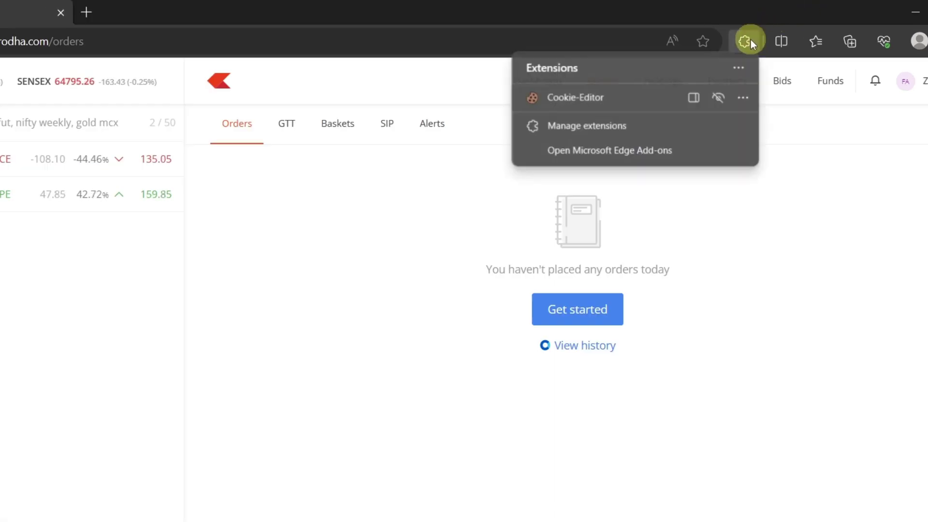
{"action": "left_click", "coordinate": [599, 98]}
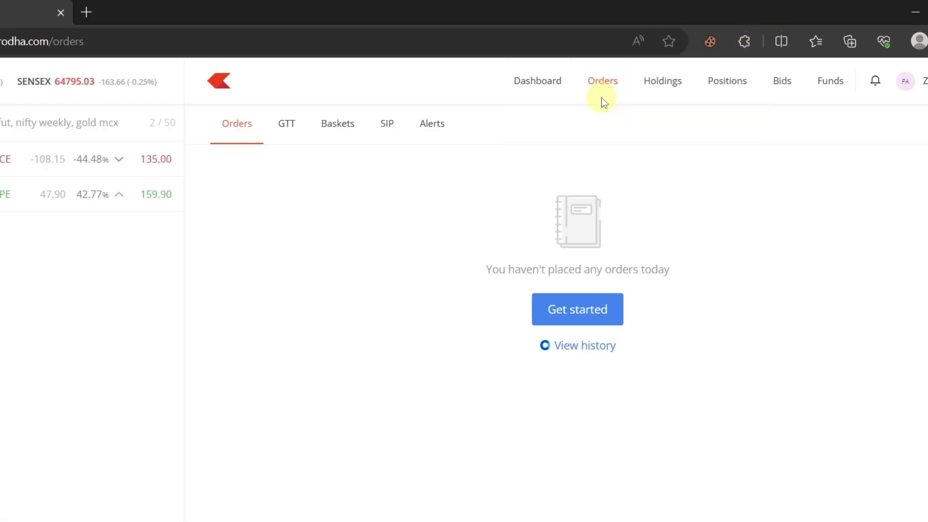
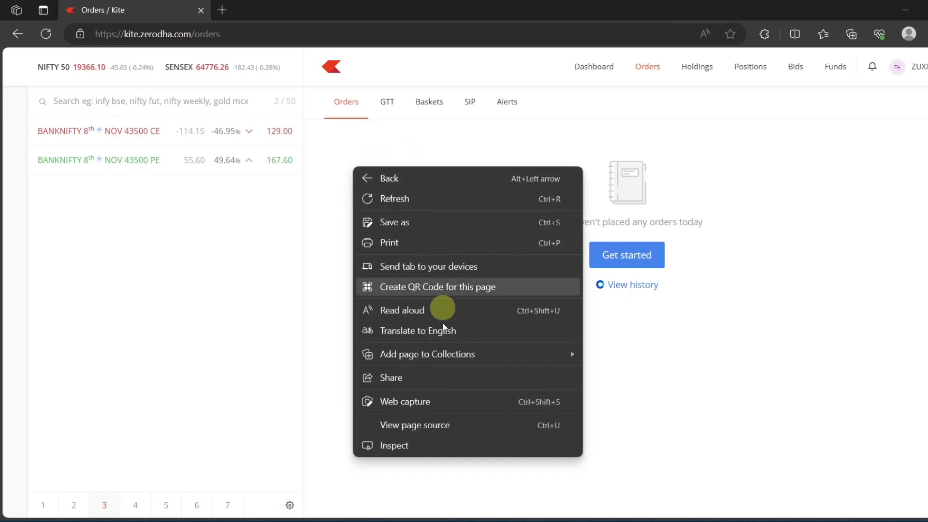
- Record network activity in the developer tools while reloading Kite's orders, and open the details of the orders request
{"action": "left_click", "coordinate": [410, 445]}
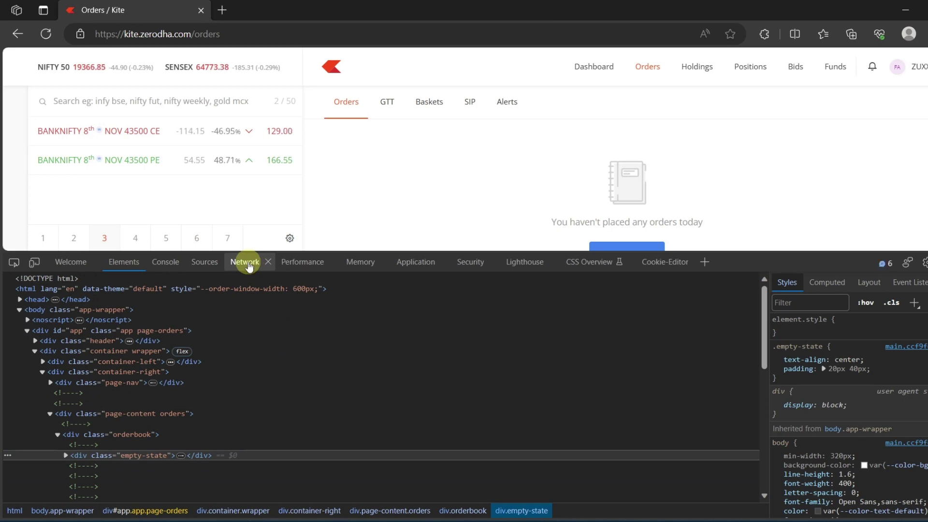
{"action": "left_click", "coordinate": [247, 262]}
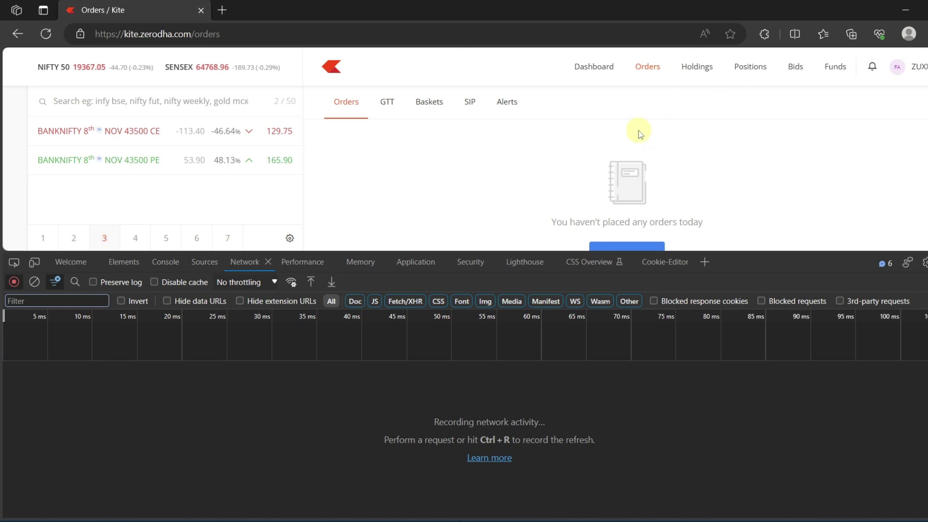
{"action": "left_click", "coordinate": [645, 66]}
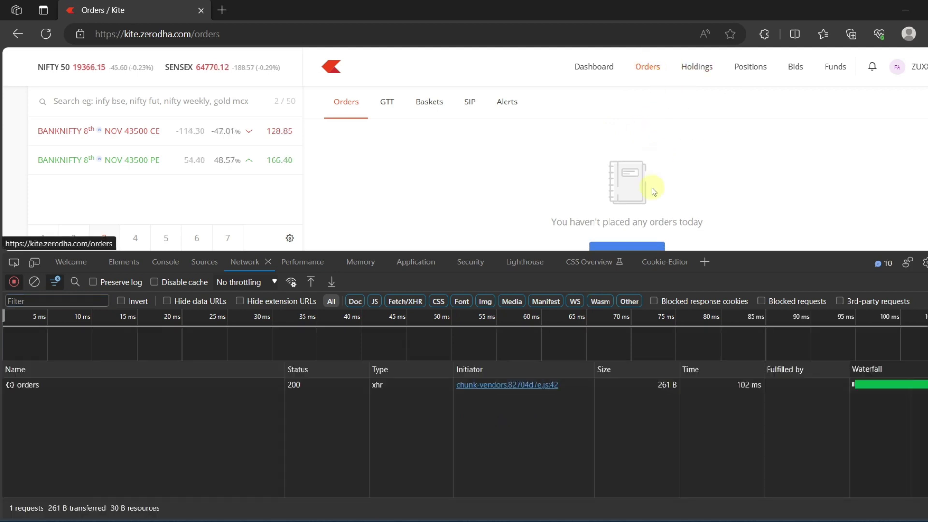
{"action": "left_click", "coordinate": [39, 386]}
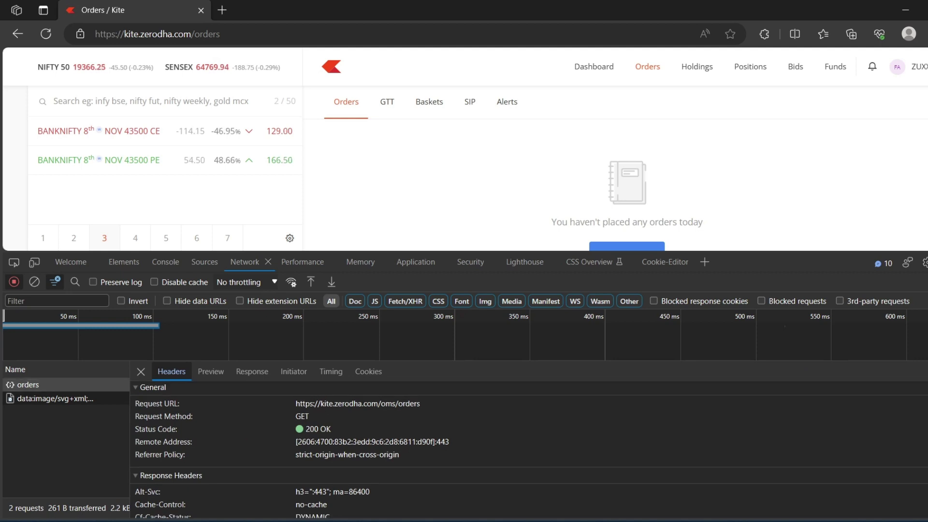
- Copy the enctoken value from the Authorization request header of the orders request
{"action": "scroll", "coordinate": [529, 449], "scroll_direction": "down", "scroll_amount": 3}
{"action": "scroll", "coordinate": [529, 449], "scroll_direction": "down", "scroll_amount": 1}
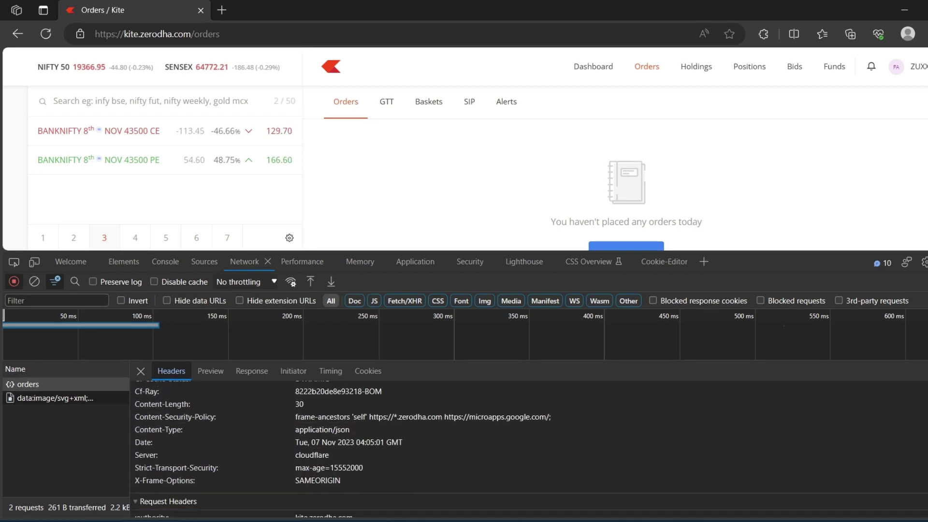
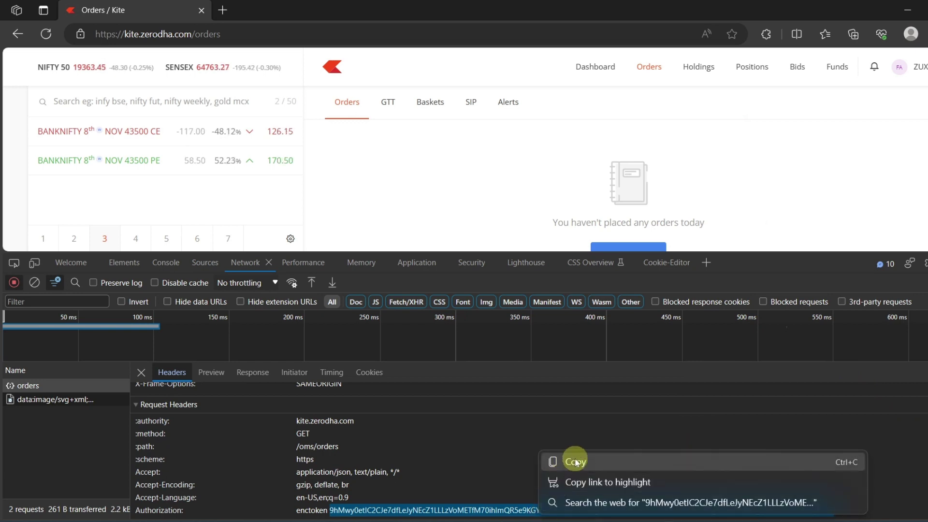
{"action": "left_click", "coordinate": [575, 462]}
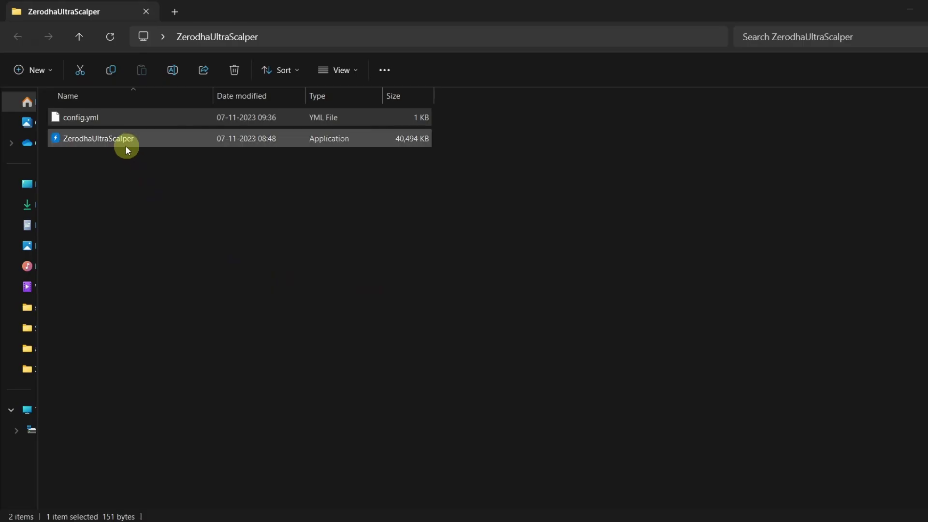
- Run the ZerodhaUltraScalper application as administrator from its folder
{"action": "left_click", "coordinate": [111, 140]}
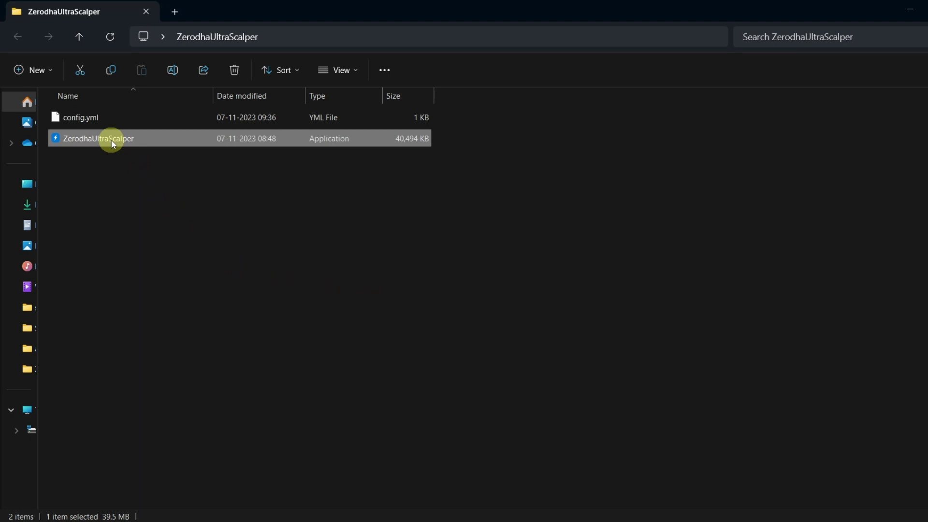
{"action": "right_click", "coordinate": [112, 141]}
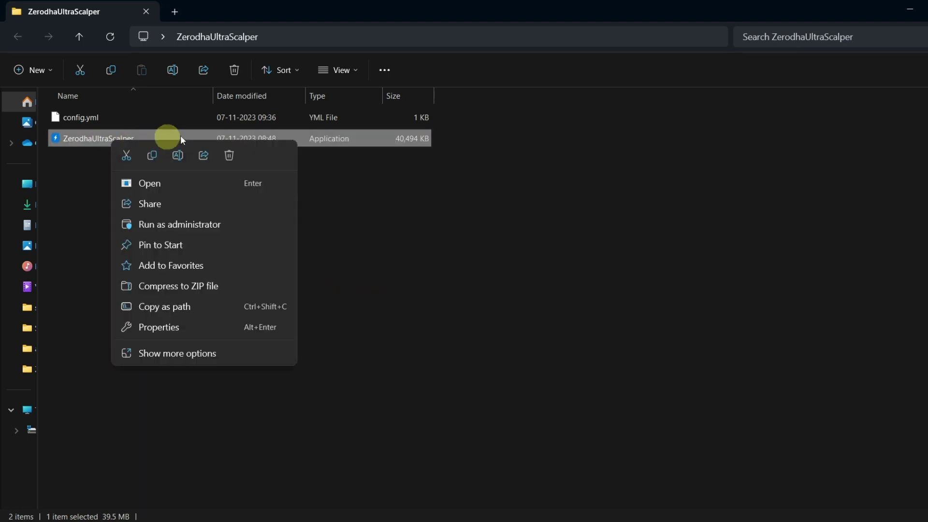
{"action": "left_click", "coordinate": [184, 233]}
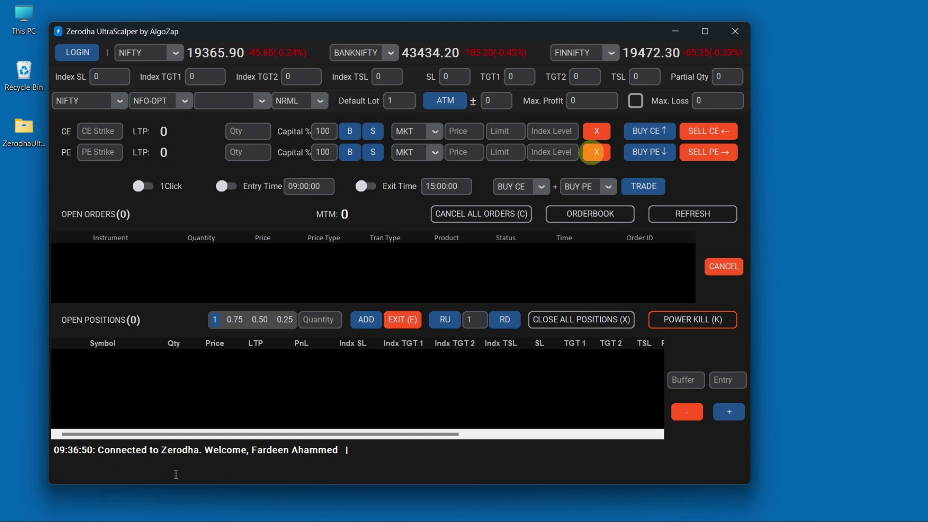
- Maximize and restore the UltraScalper window, reduce its height, and move it on the desktop
{"action": "left_click", "coordinate": [704, 31]}
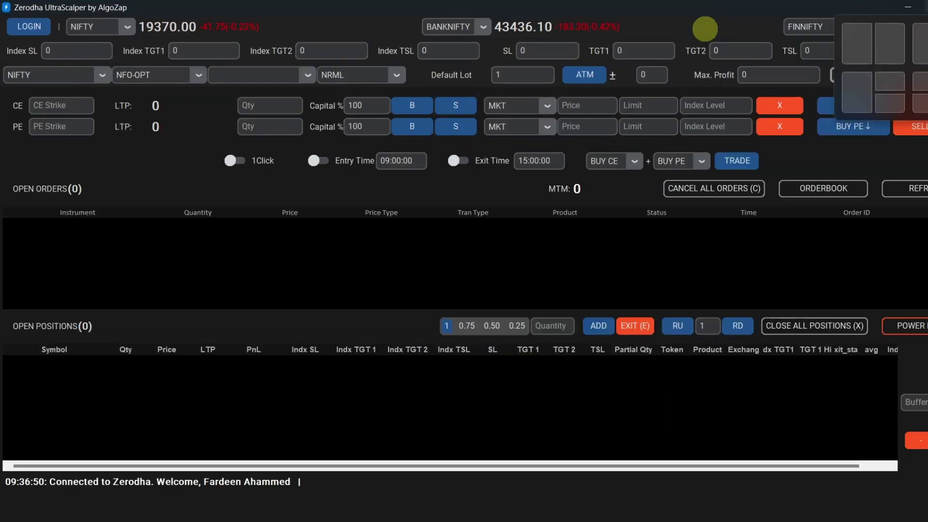
{"action": "left_click", "coordinate": [921, 7]}
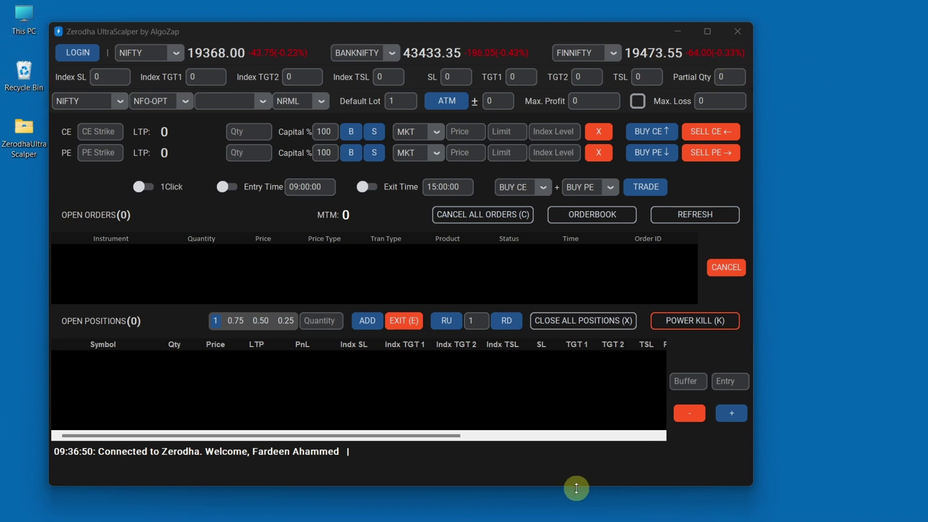
{"action": "left_click_drag", "start_coordinate": [576, 488], "coordinate": [559, 328]}
{"action": "left_click_drag", "start_coordinate": [441, 27], "coordinate": [514, 110]}
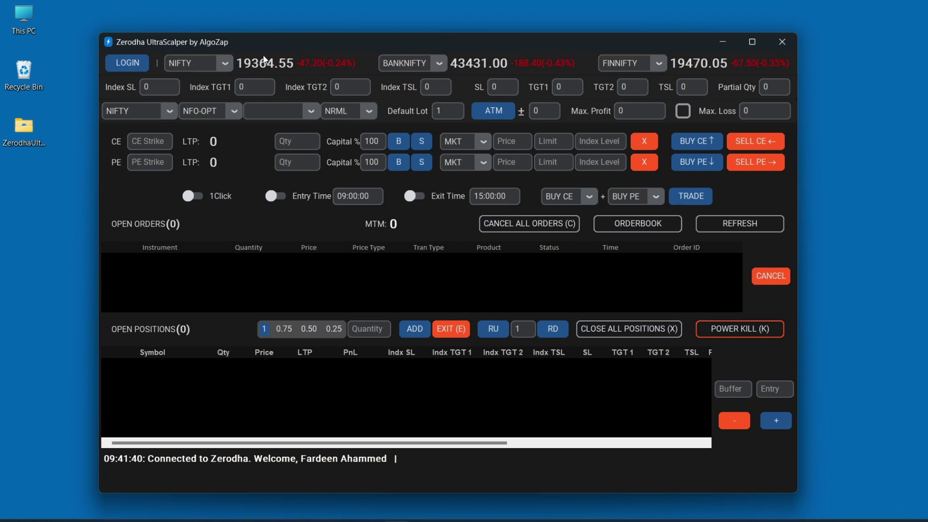
- Show SENSEX in the first index price display and MIDCPNIFTY in the second
{"action": "left_click", "coordinate": [230, 68]}
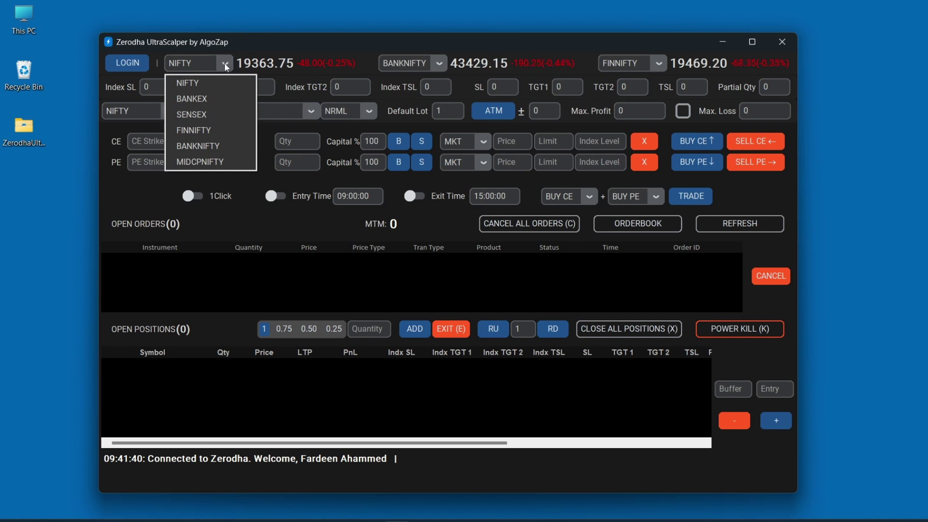
{"action": "left_click", "coordinate": [201, 114]}
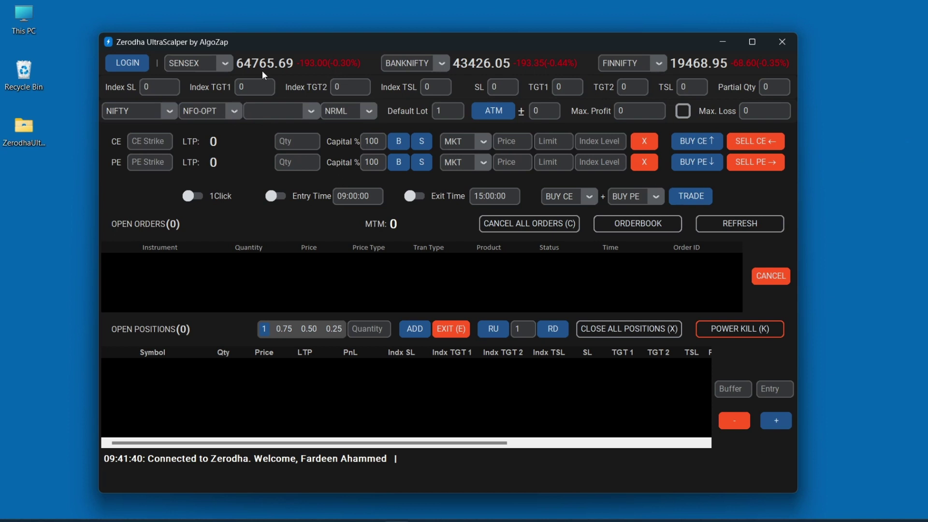
{"action": "left_click", "coordinate": [443, 63]}
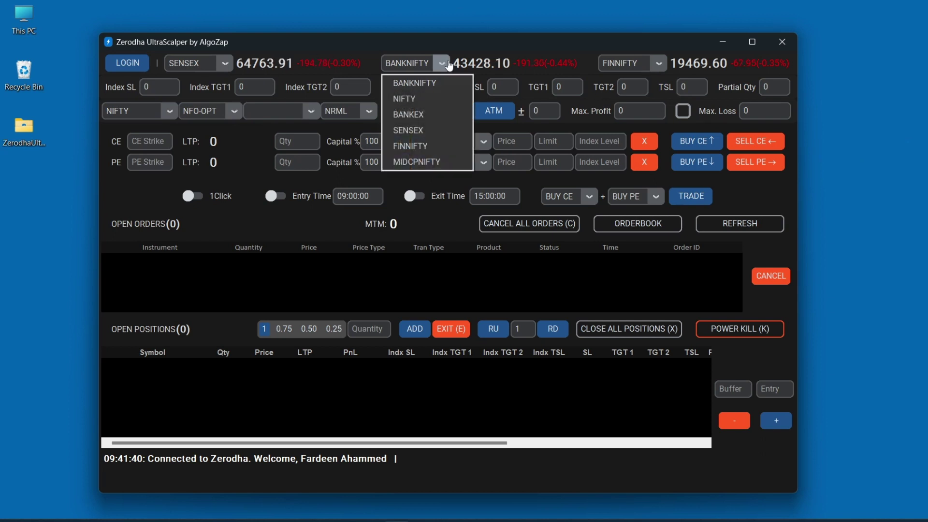
{"action": "left_click", "coordinate": [429, 165]}
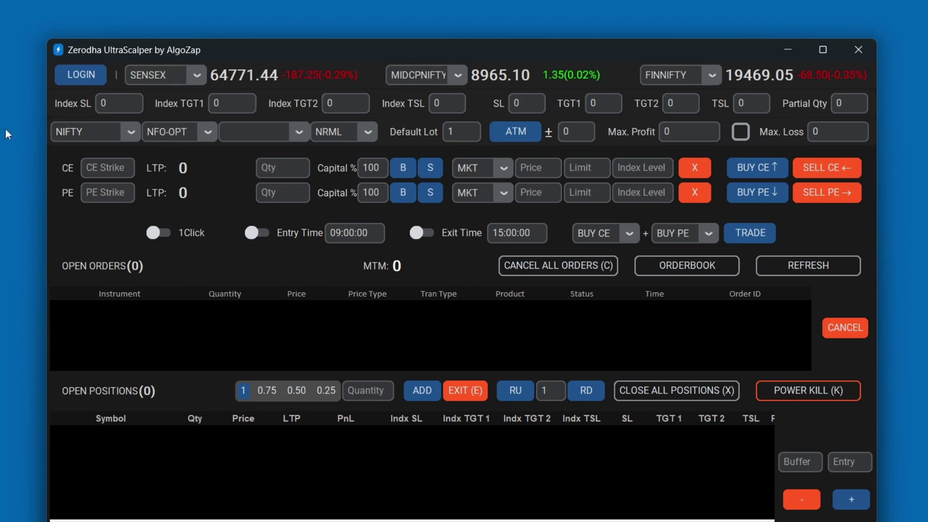
{"action": "left_click", "coordinate": [121, 106]}
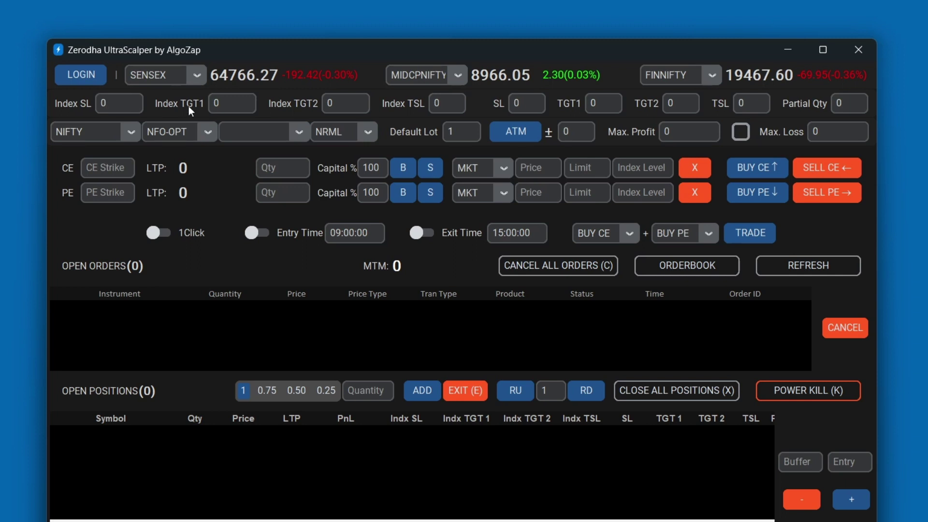
{"action": "left_click", "coordinate": [227, 105]}
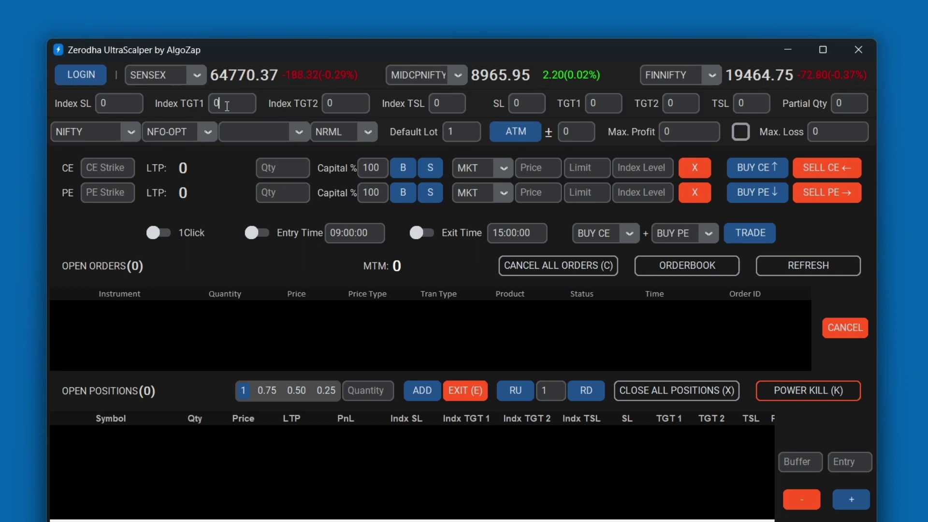
{"action": "left_click", "coordinate": [352, 104]}
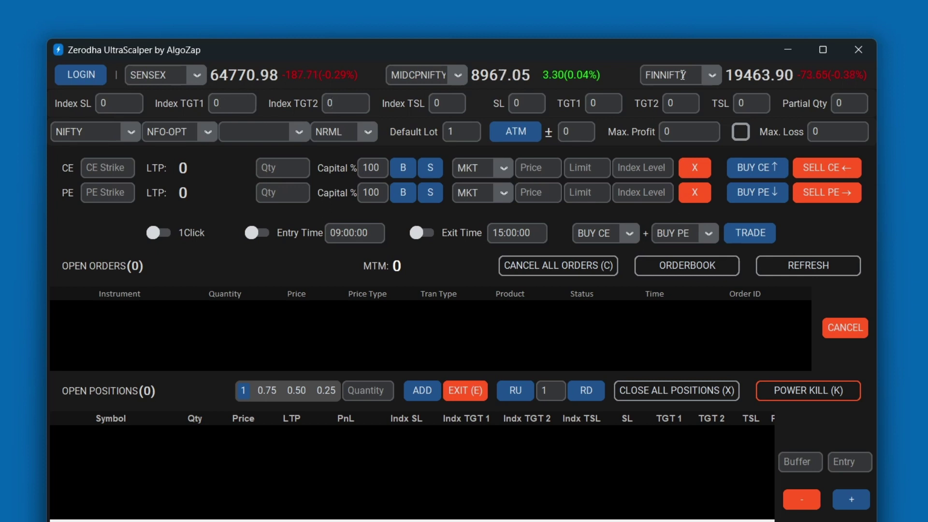
{"action": "left_click", "coordinate": [918, 145]}
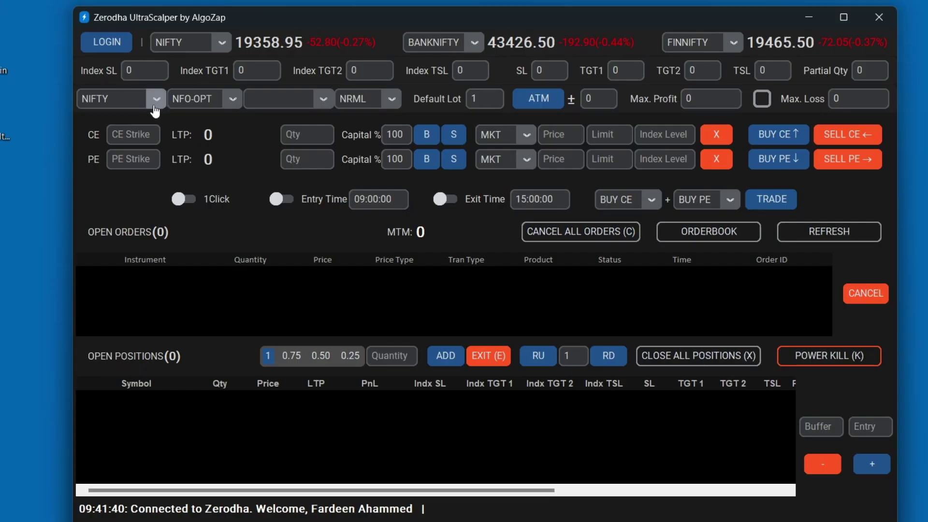
- Select BANKNIFTY as the index to trade in the NFO-OPT segment
{"action": "left_click", "coordinate": [155, 103]}
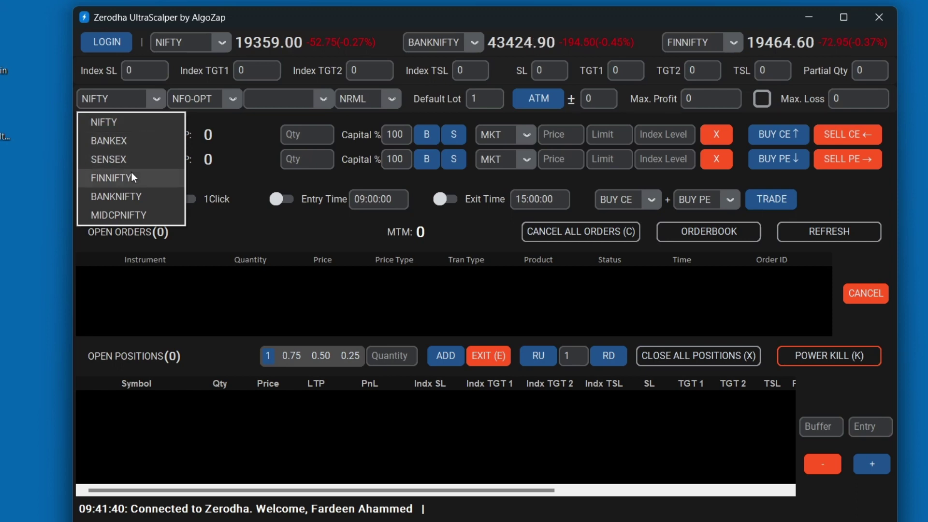
{"action": "left_click", "coordinate": [210, 127]}
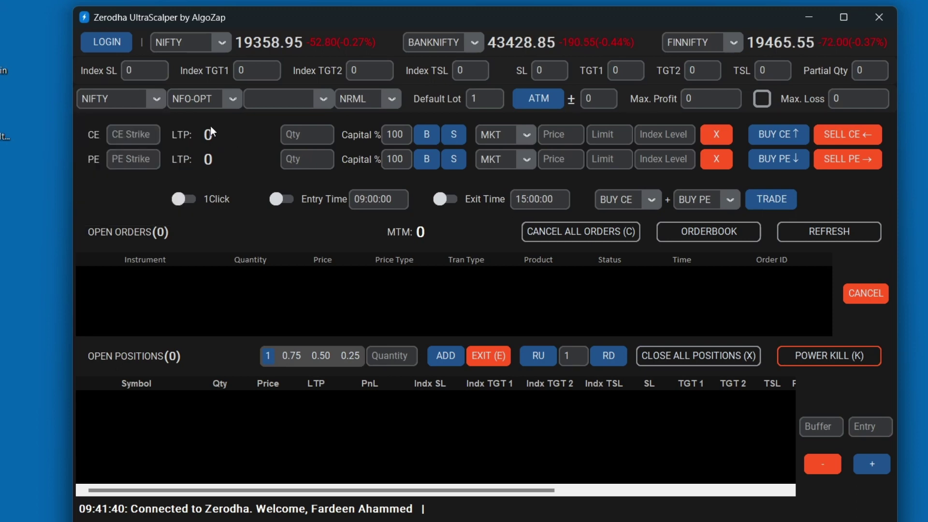
{"action": "left_click", "coordinate": [156, 100]}
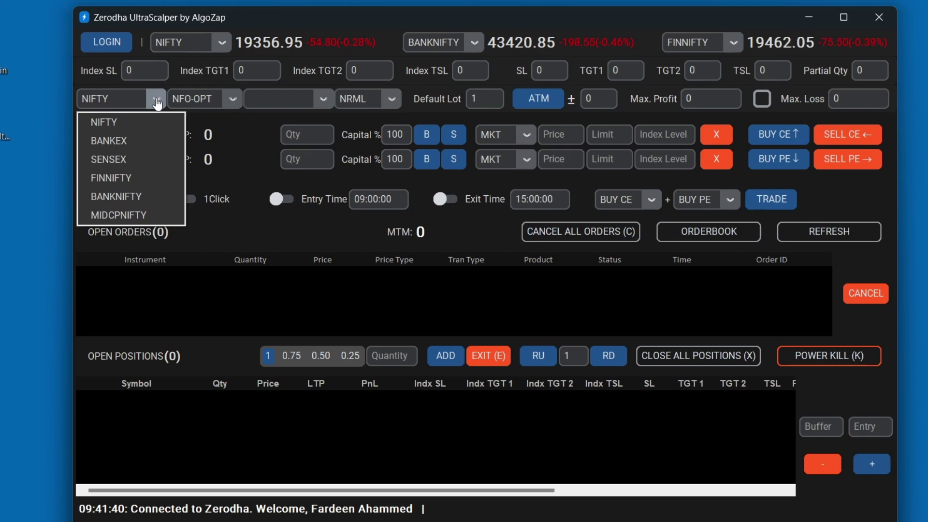
{"action": "left_click", "coordinate": [139, 196]}
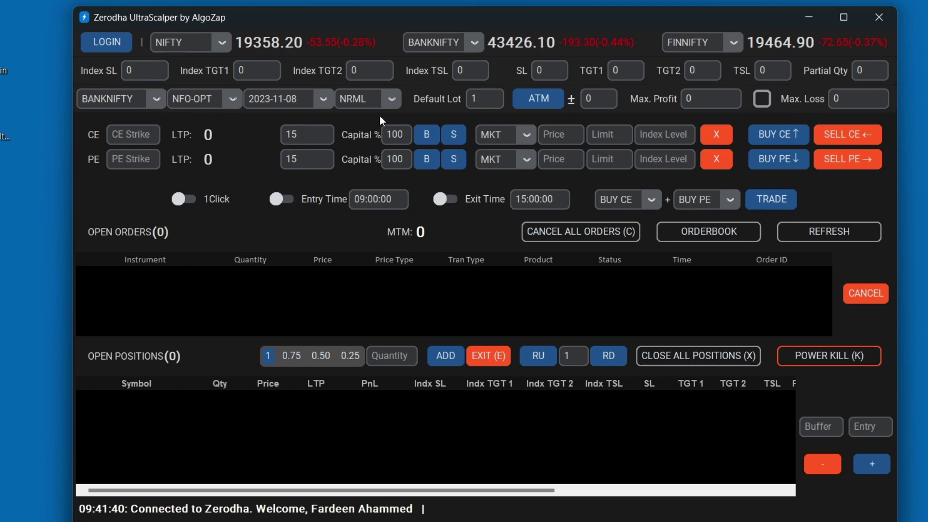
- Set the default lot to 4 and reselect BANKNIFTY so the CE and PE quantities use it
{"action": "left_click", "coordinate": [488, 98]}
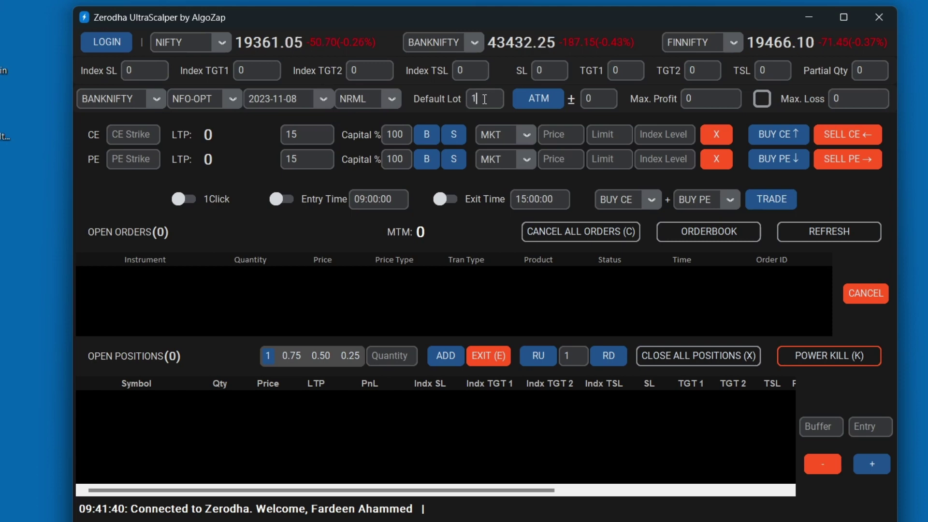
{"action": "key", "text": "BackSpace"}
{"action": "type", "text": "4"}
{"action": "left_click", "coordinate": [165, 99]}
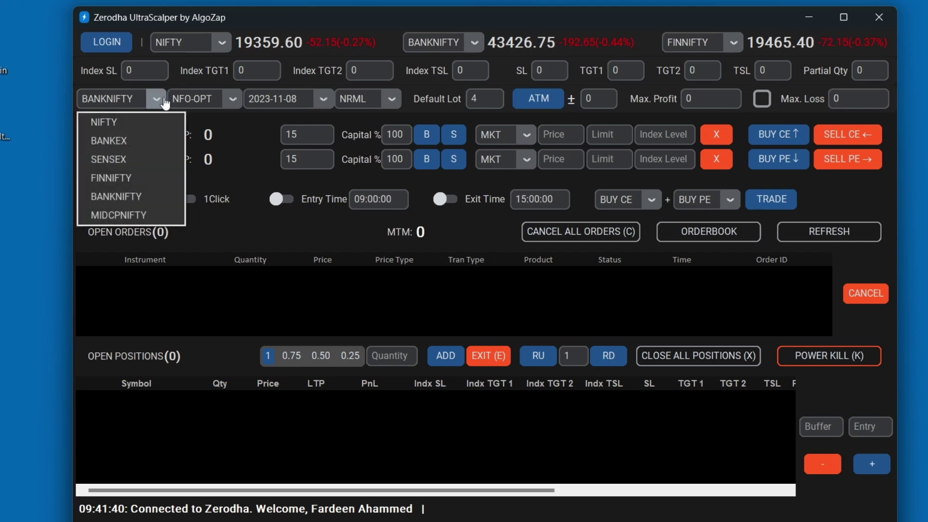
{"action": "left_click", "coordinate": [146, 195]}
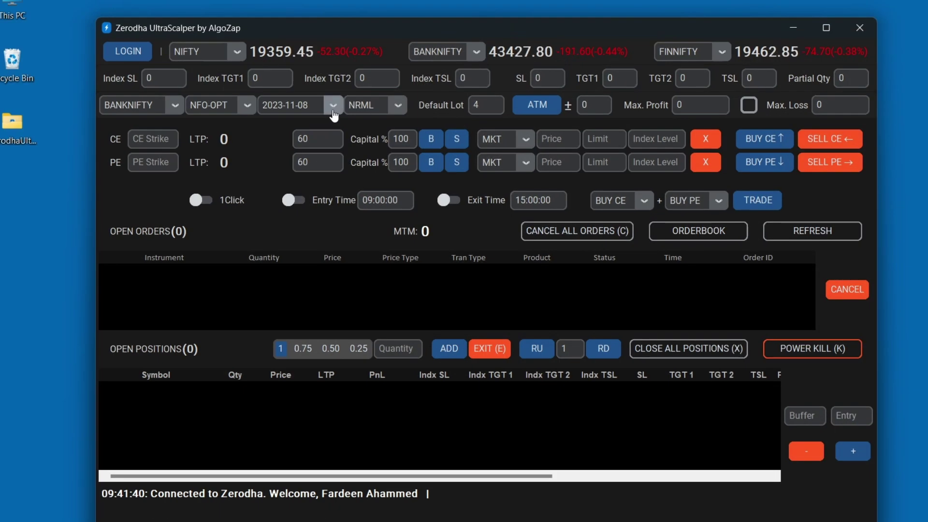
{"action": "left_click", "coordinate": [333, 114]}
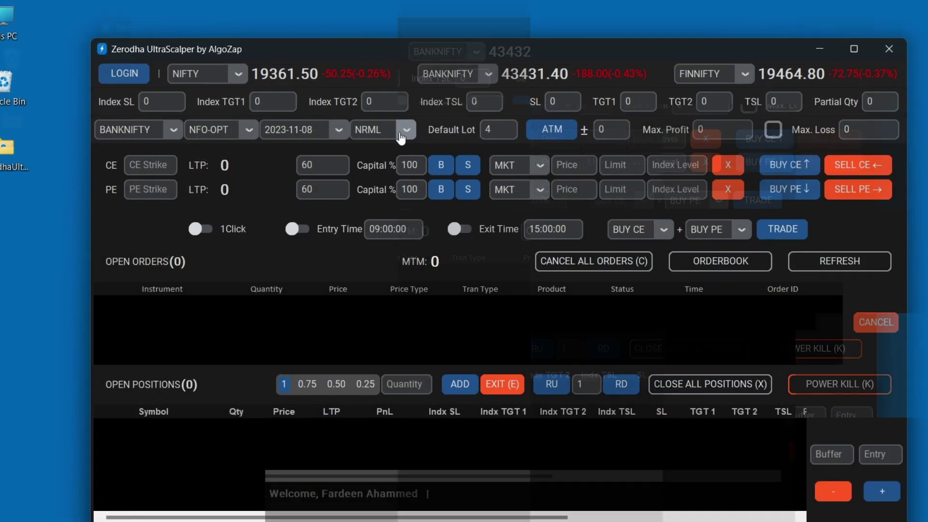
{"action": "left_click", "coordinate": [400, 134]}
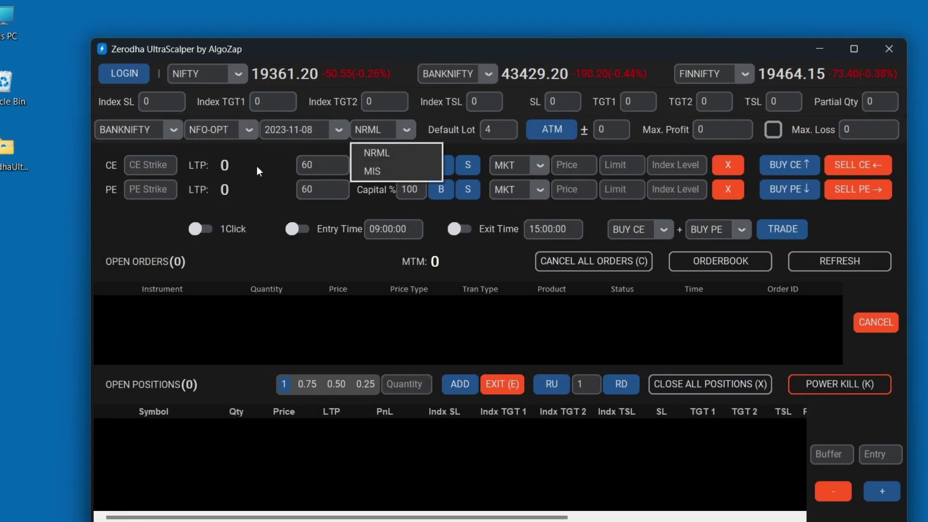
{"action": "left_click", "coordinate": [256, 167]}
{"action": "left_click", "coordinate": [401, 132]}
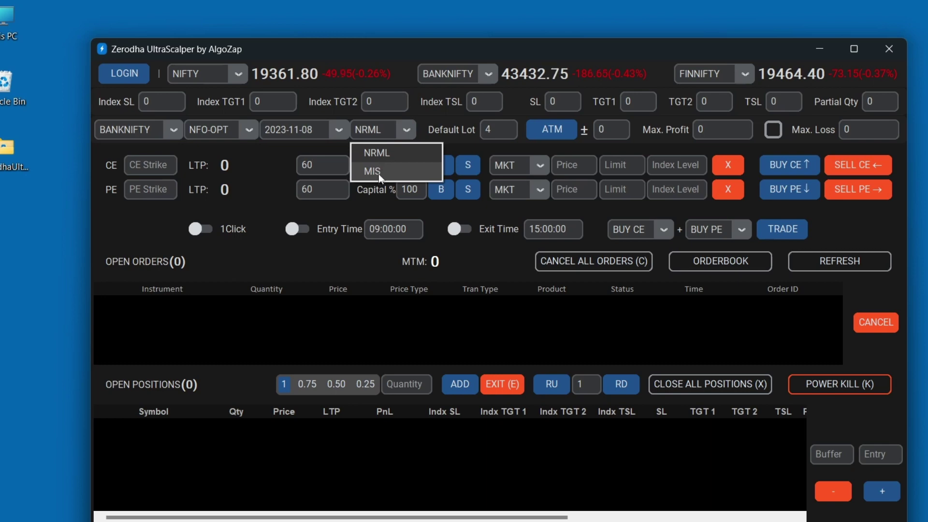
{"action": "left_click", "coordinate": [435, 126]}
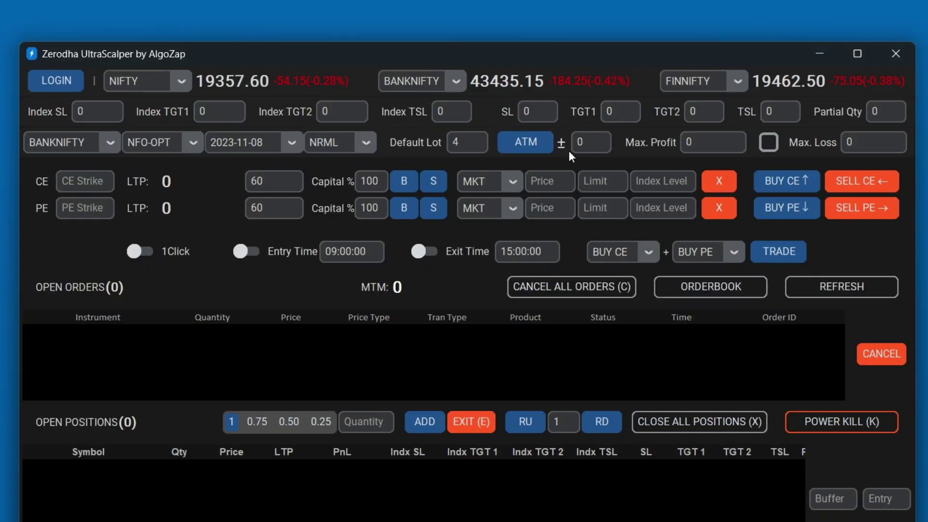
- Load the at-the-money BANKNIFTY strike into both the CE and PE strike fields
{"action": "left_click", "coordinate": [527, 152]}
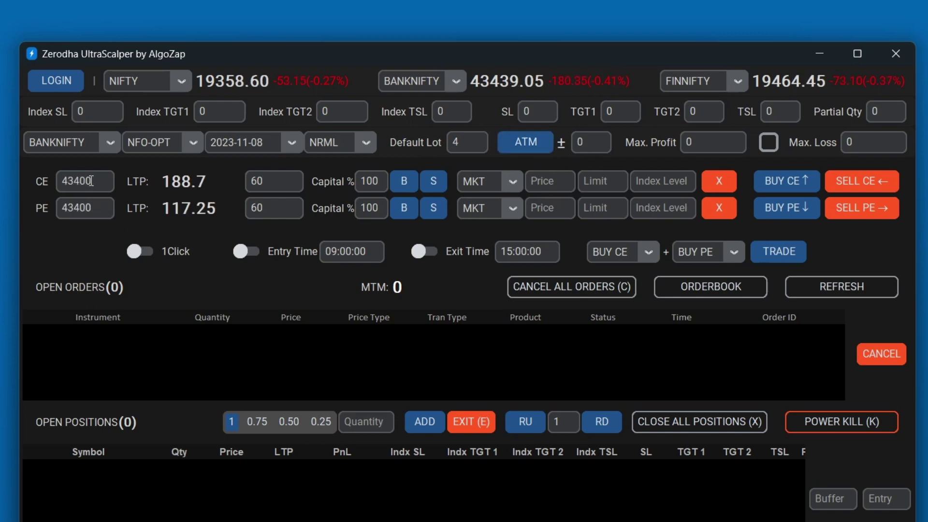
{"action": "left_click", "coordinate": [96, 208]}
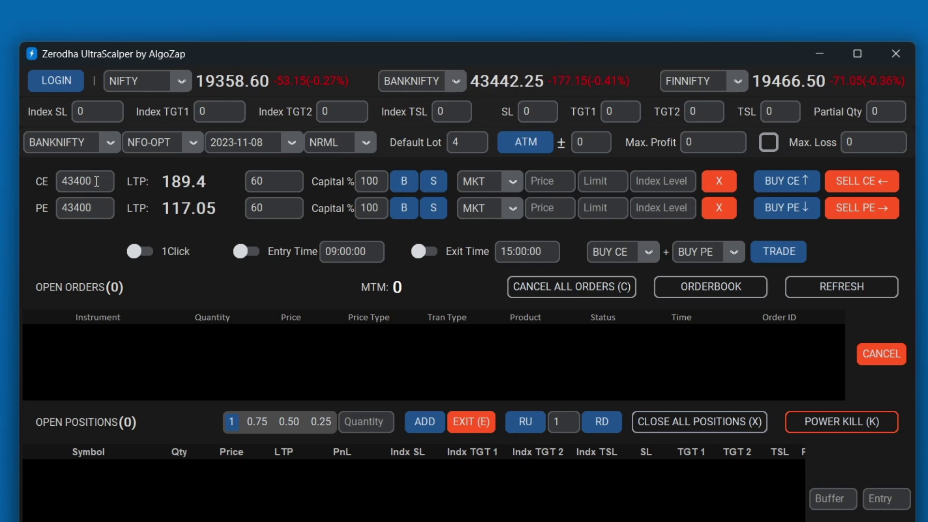
{"action": "left_click_drag", "start_coordinate": [97, 181], "coordinate": [57, 182]}
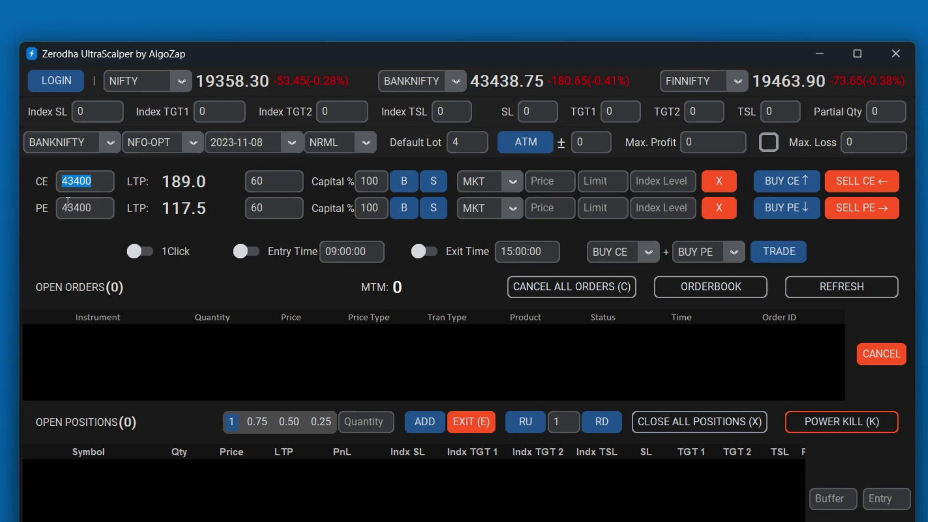
{"action": "left_click_drag", "start_coordinate": [94, 208], "coordinate": [53, 208]}
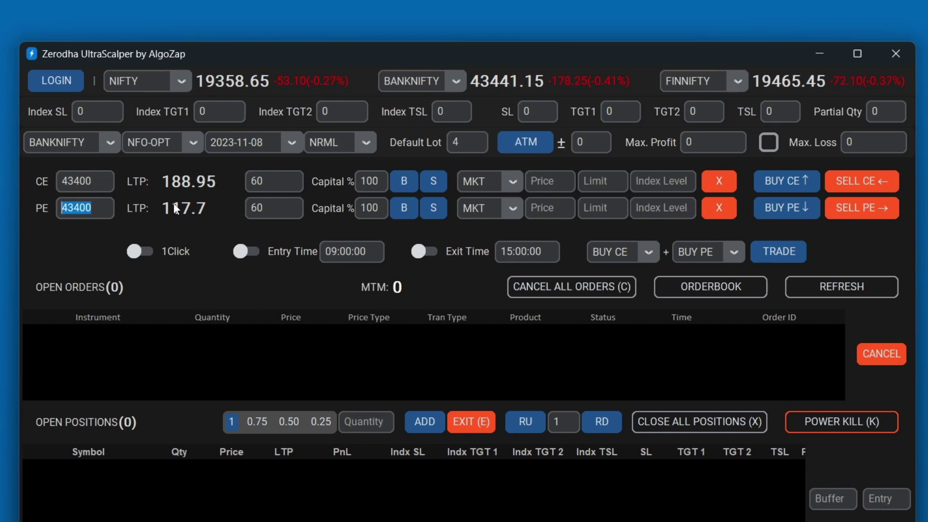
- Set the ATM offset to 4 and reload the CE and PE strikes
{"action": "left_click", "coordinate": [589, 137]}
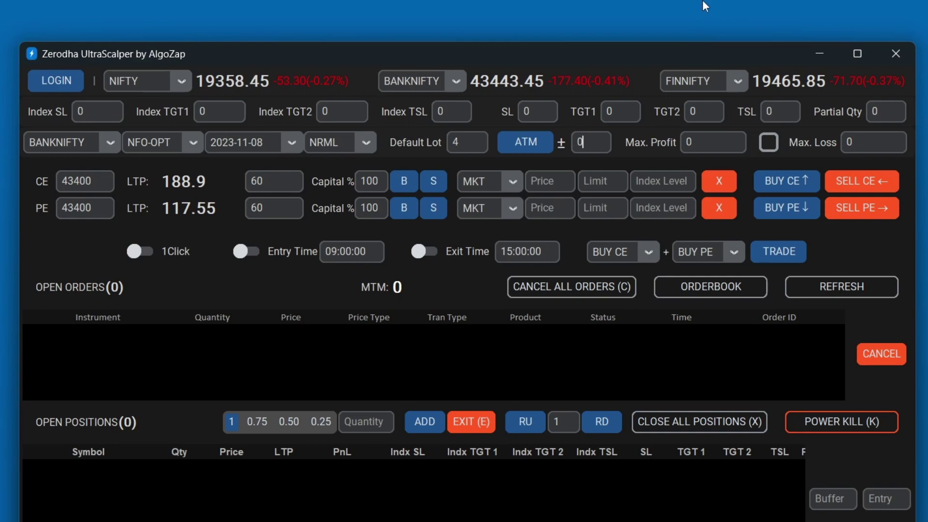
{"action": "key", "text": "BackSpace"}
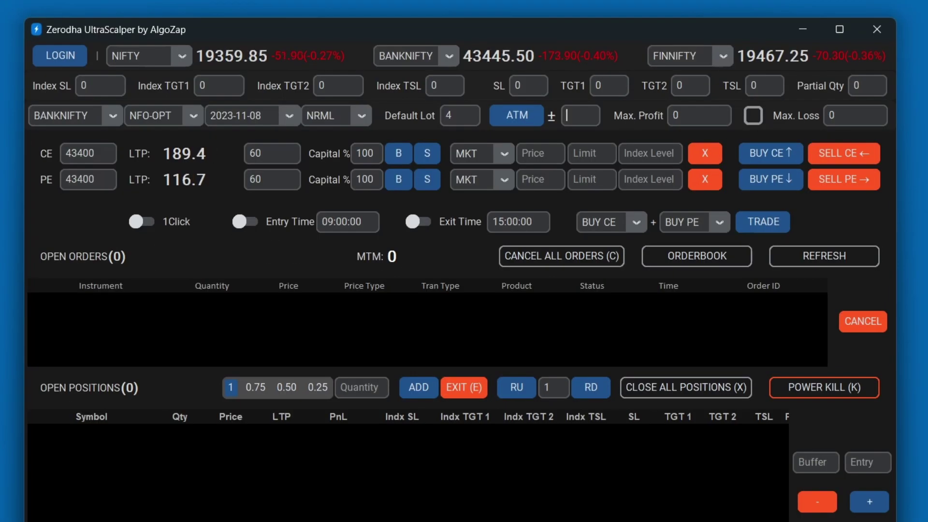
{"action": "type", "text": "4"}
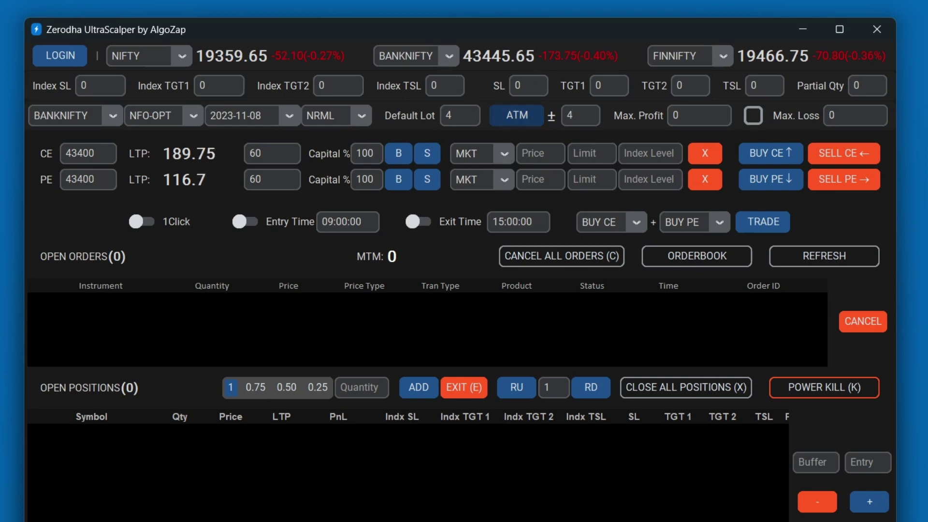
{"action": "left_click", "coordinate": [517, 115]}
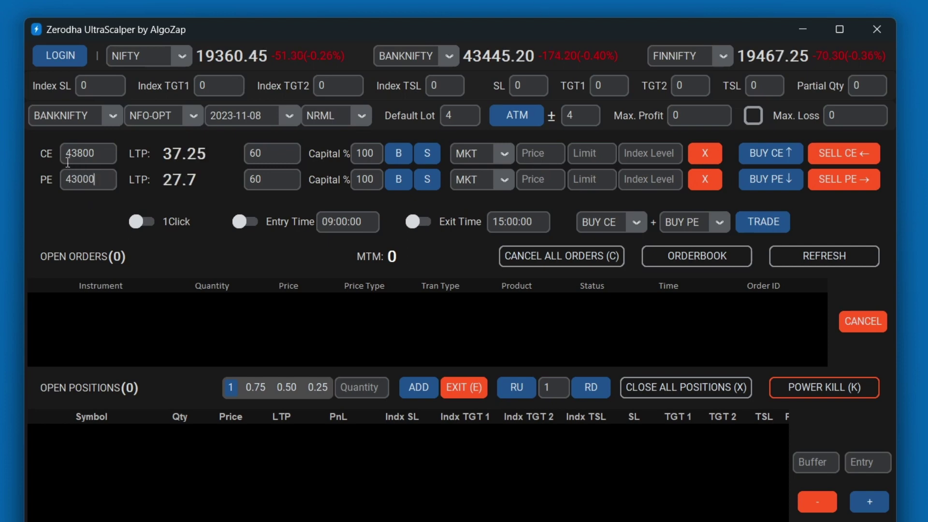
{"action": "double_click", "coordinate": [86, 160]}
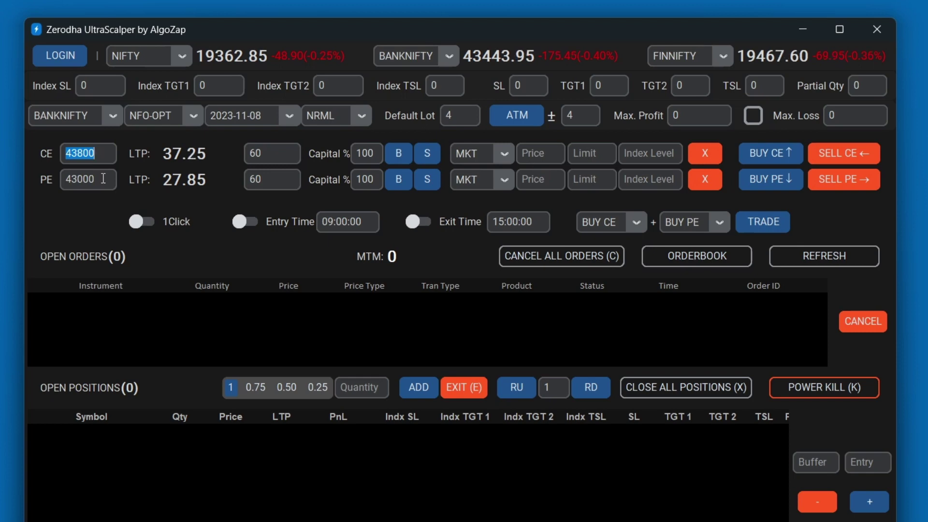
{"action": "double_click", "coordinate": [103, 178]}
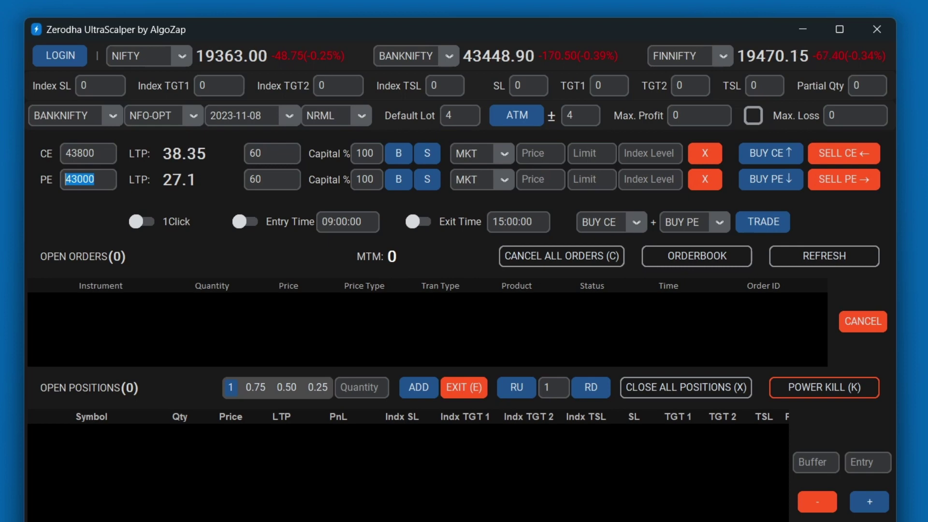
- Change the ATM offset to 2 and then to -2, reloading the CE and PE strikes
{"action": "double_click", "coordinate": [579, 115]}
{"action": "type", "text": "2"}
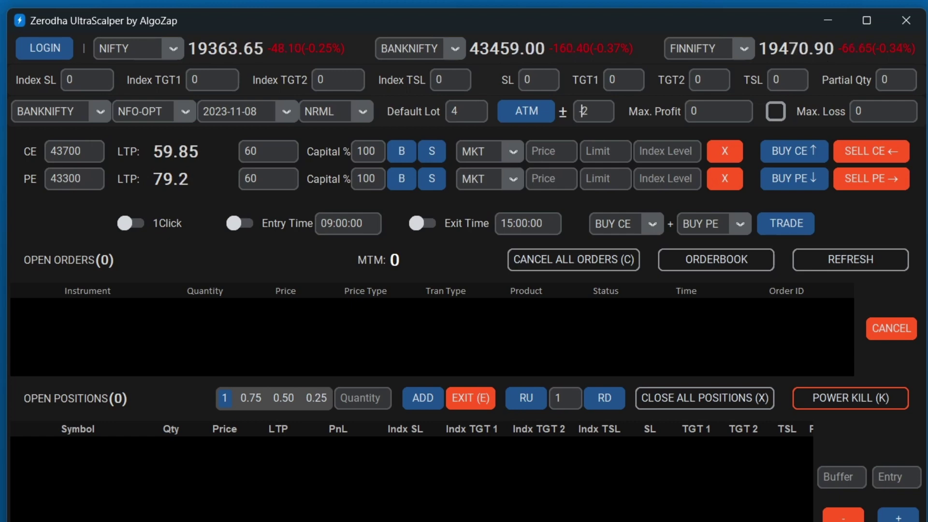
{"action": "type", "text": "-"}
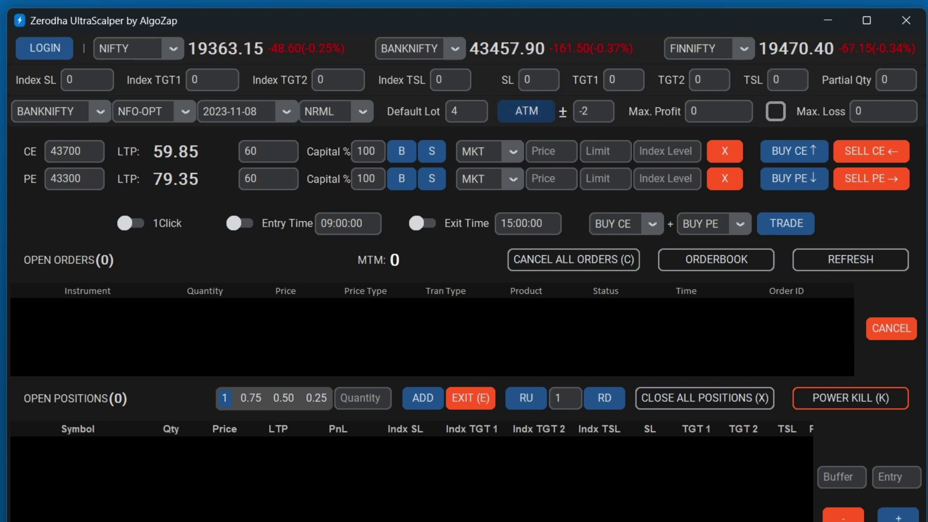
{"action": "key", "text": "Return"}
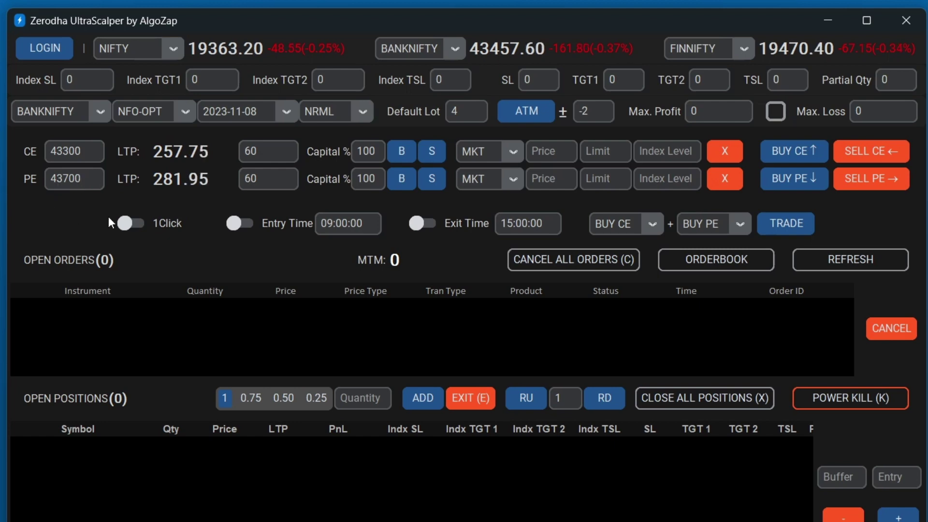
- Reset the ATM offset to 0 and change the CE strike to 43300
{"action": "double_click", "coordinate": [582, 111]}
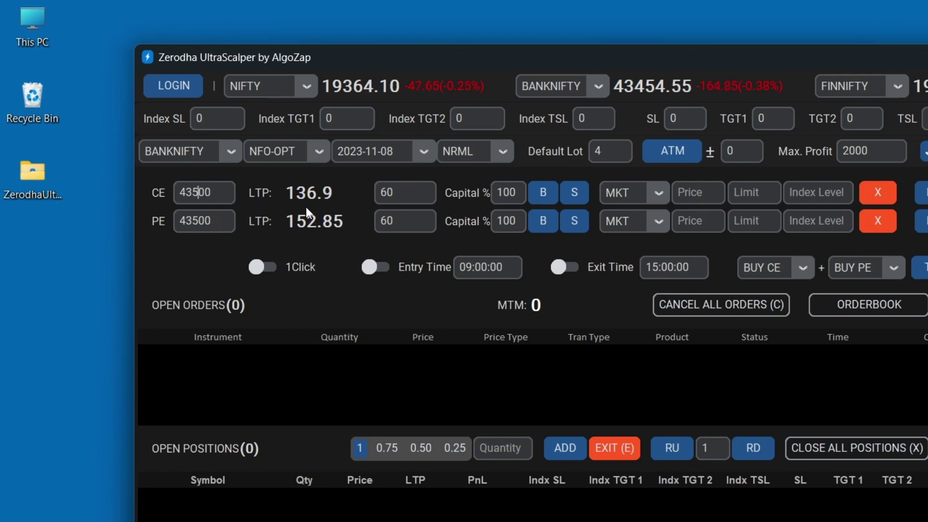
{"action": "key", "text": "BackSpace"}
{"action": "type", "text": "3"}
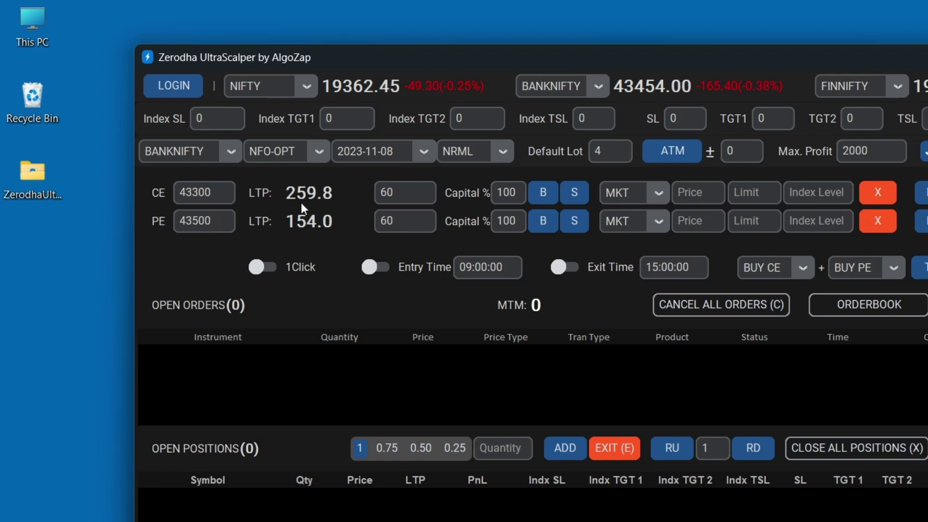
- Change the PE strike to 43600
{"action": "left_click", "coordinate": [198, 221]}
{"action": "key", "text": "BackSpace"}
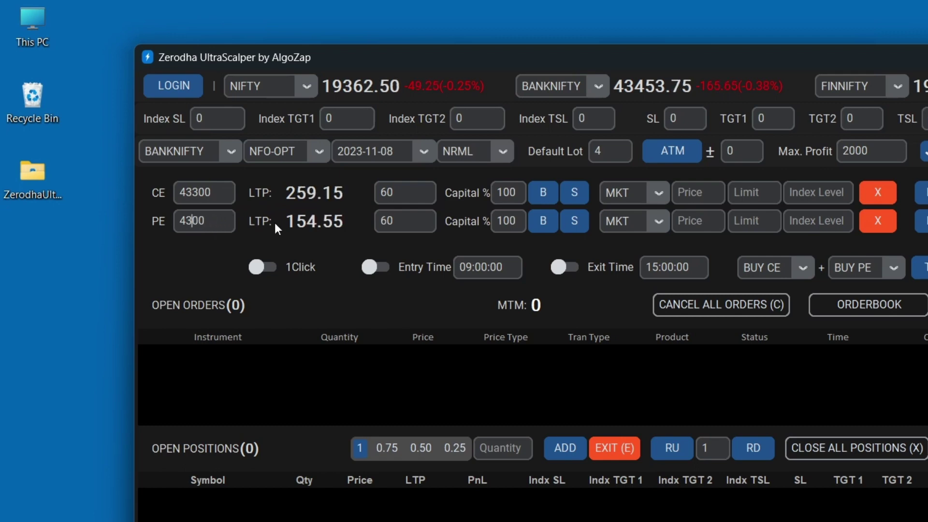
{"action": "type", "text": "6"}
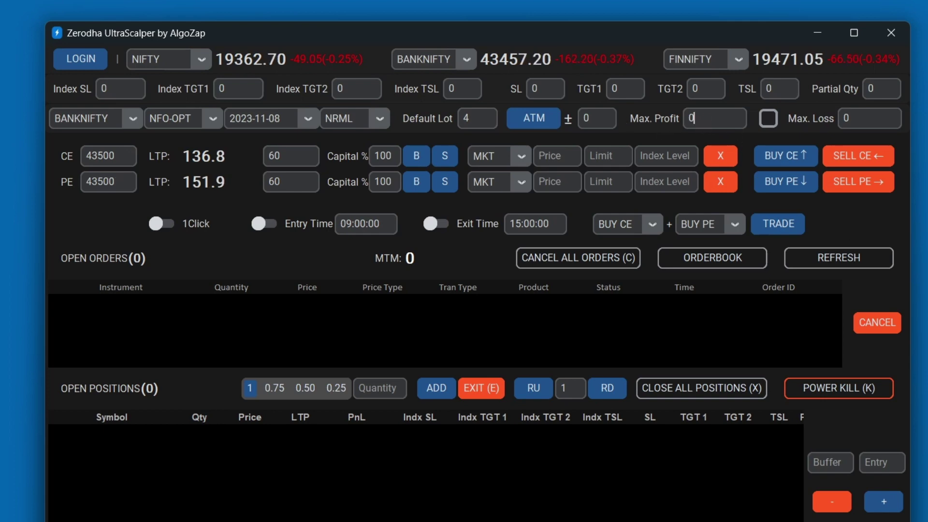
- Set Max. Profit to 2000 and enable the profit and loss limit
{"action": "key", "text": "BackSpace"}
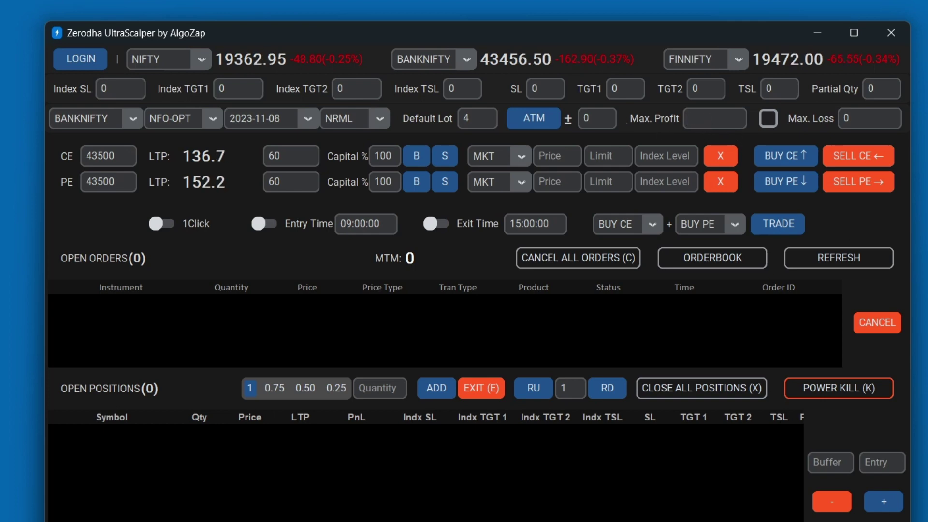
{"action": "type", "text": "2"}
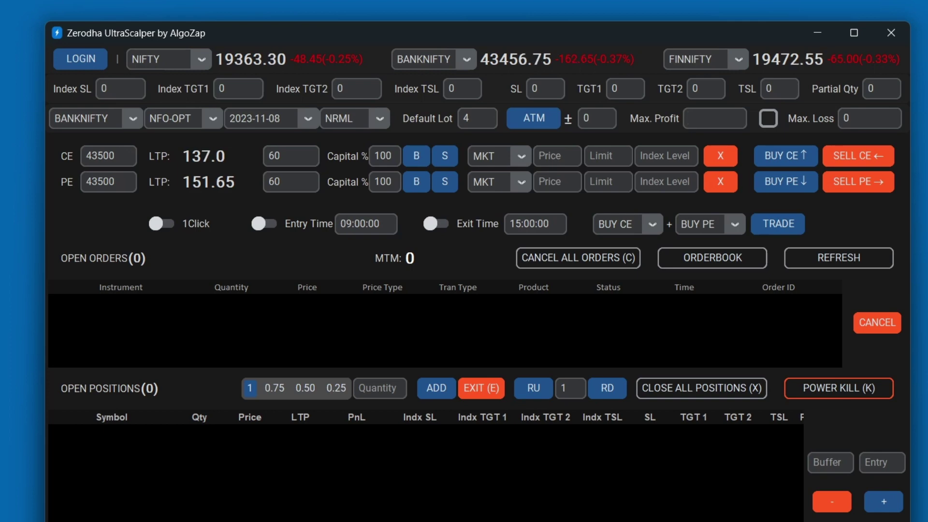
{"action": "type", "text": "000"}
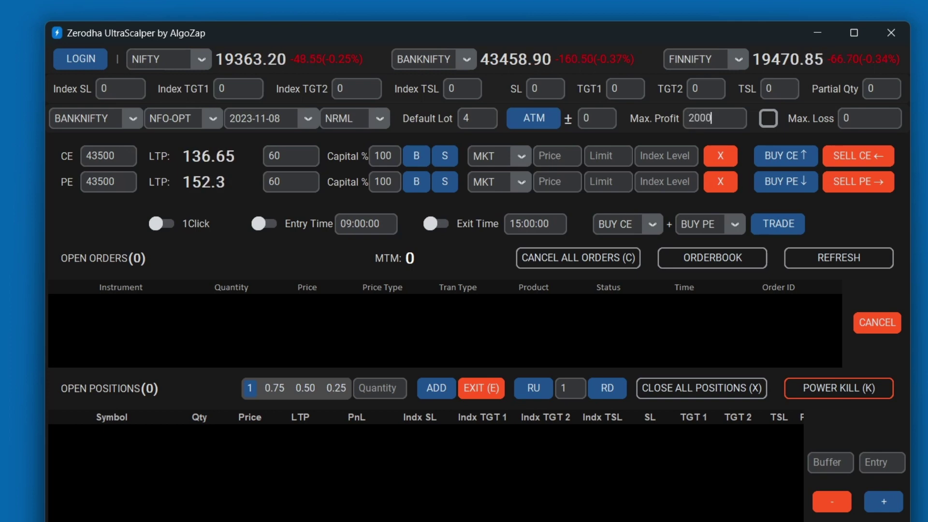
{"action": "left_click", "coordinate": [768, 118]}
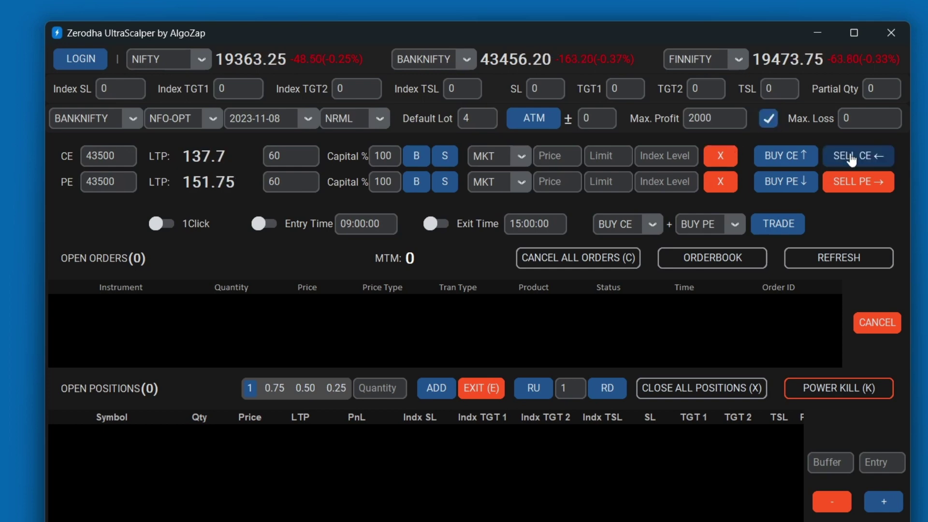
{"action": "left_click", "coordinate": [720, 112]}
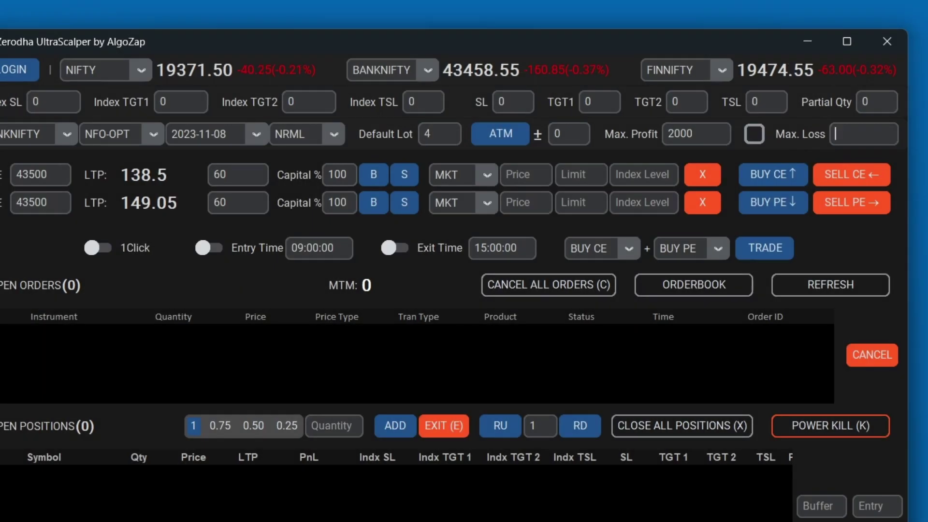
- Set Max. Loss to 300 and re-enable the profit and loss limit
{"action": "type", "text": "300"}
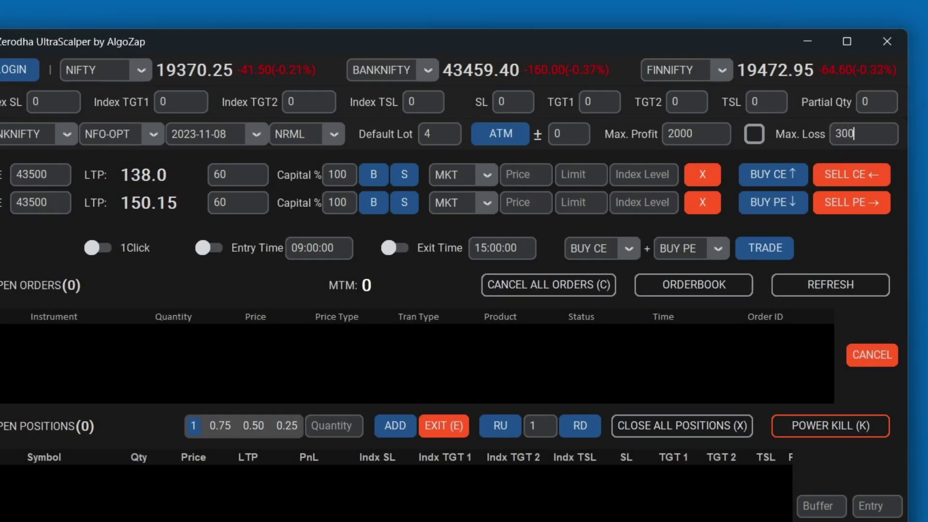
{"action": "left_click", "coordinate": [754, 134]}
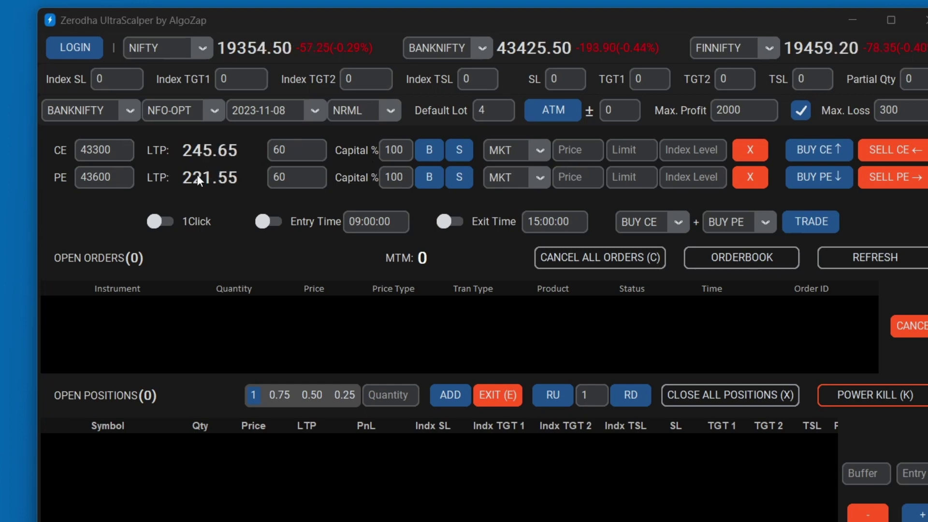
- Set the CE Capital % to 50 and calculate the CE buying quantity from it
{"action": "double_click", "coordinate": [394, 150]}
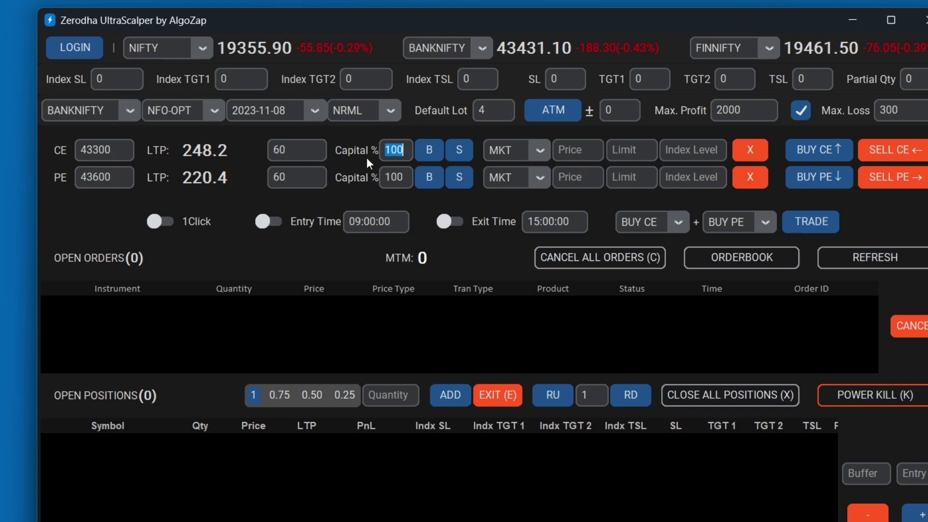
{"action": "type", "text": "5"}
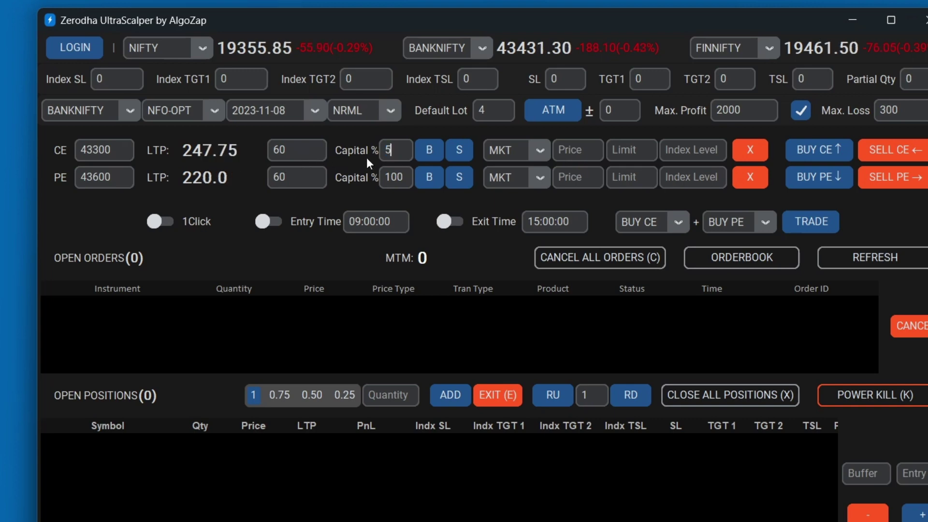
{"action": "type", "text": "0"}
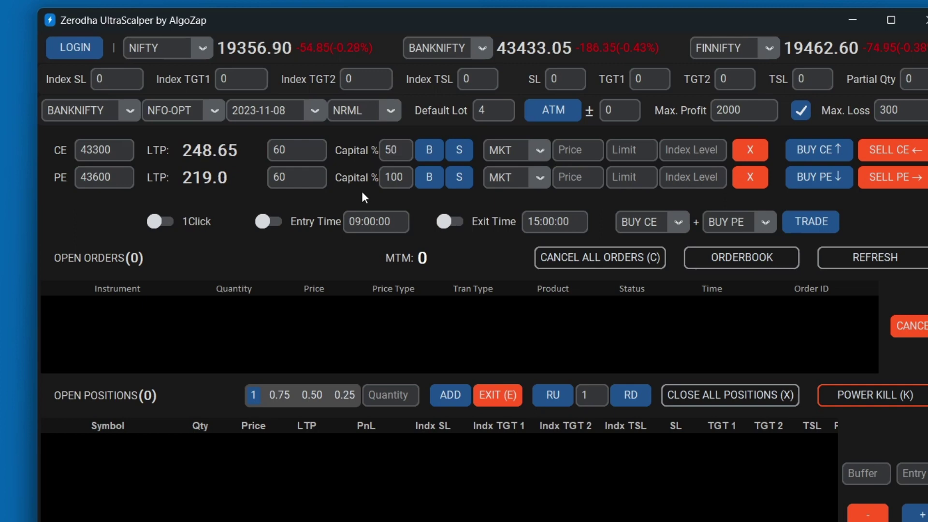
{"action": "left_click", "coordinate": [428, 151]}
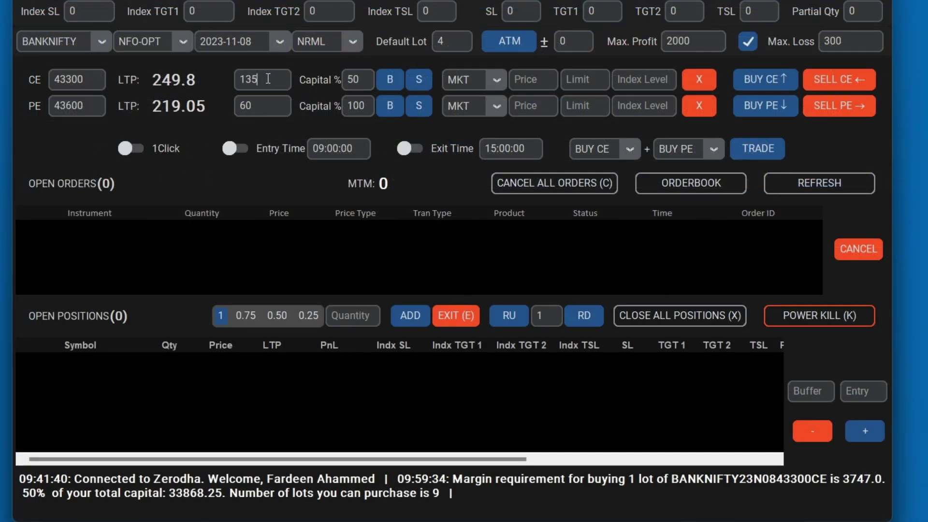
- Calculate the CE selling quantity from 50% of the capital
{"action": "left_click_drag", "start_coordinate": [268, 81], "coordinate": [188, 78]}
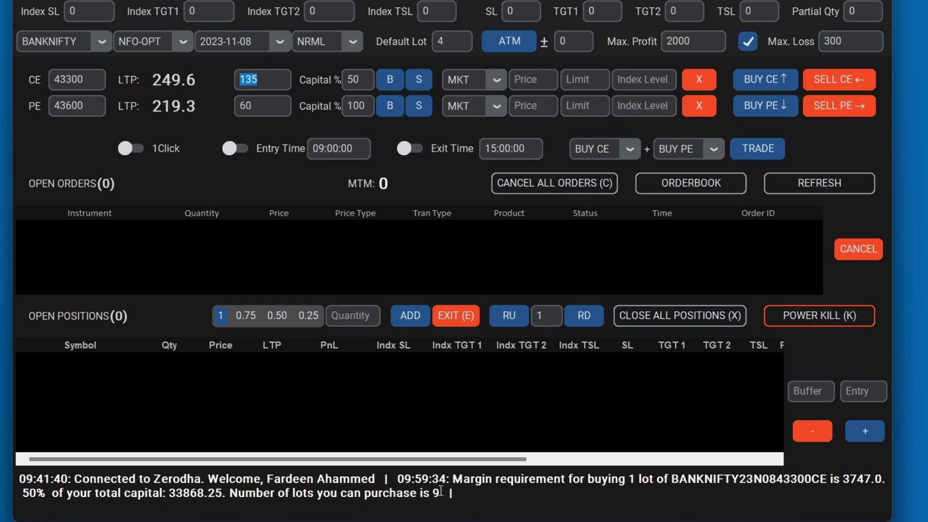
{"action": "left_click", "coordinate": [360, 80]}
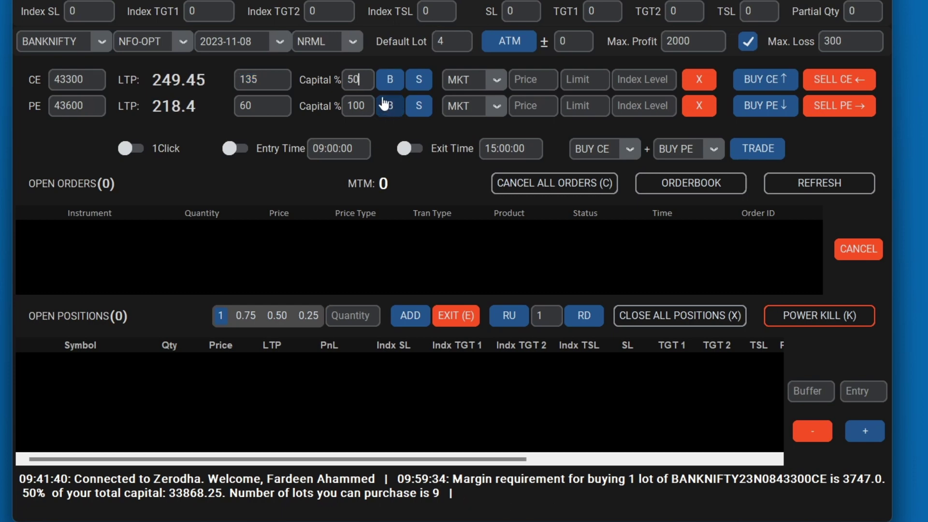
{"action": "left_click", "coordinate": [421, 83]}
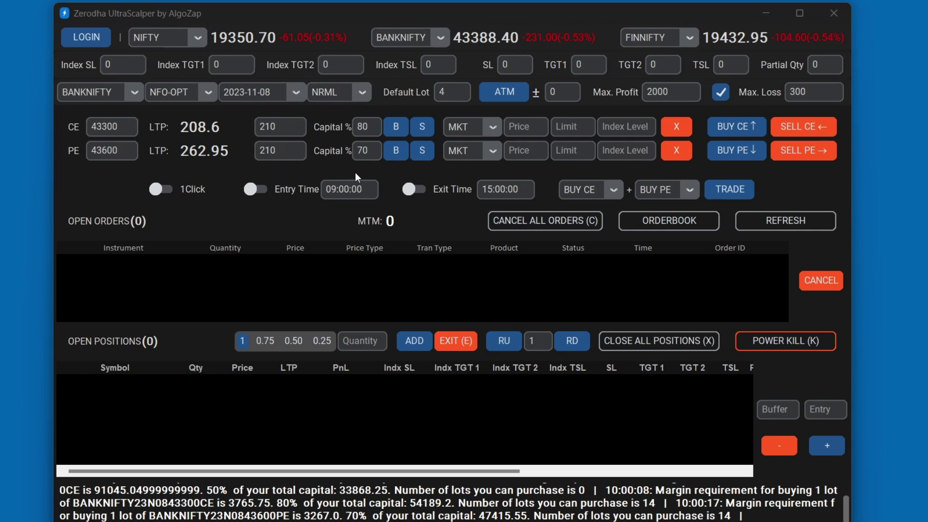
- Set the PE quantity to 900 and place a market buy order for the 43400 PE
{"action": "left_click", "coordinate": [492, 128]}
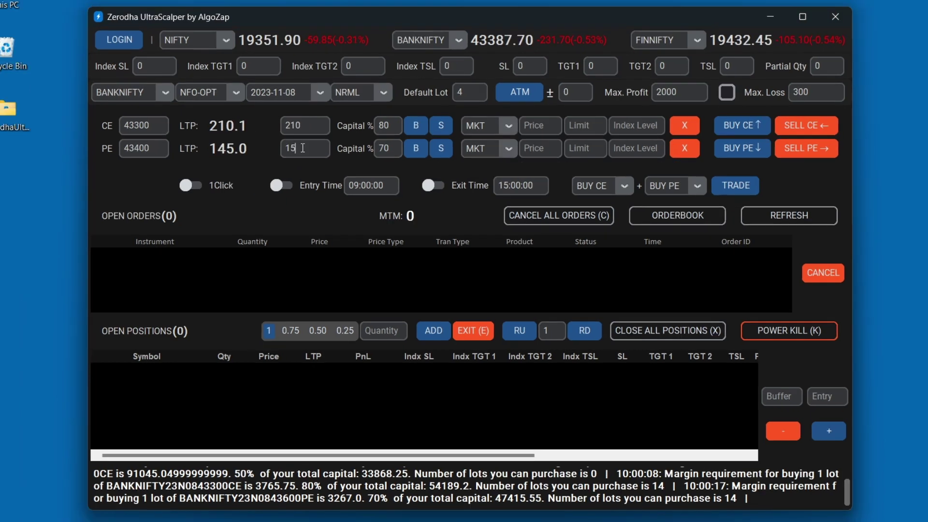
{"action": "double_click", "coordinate": [303, 148]}
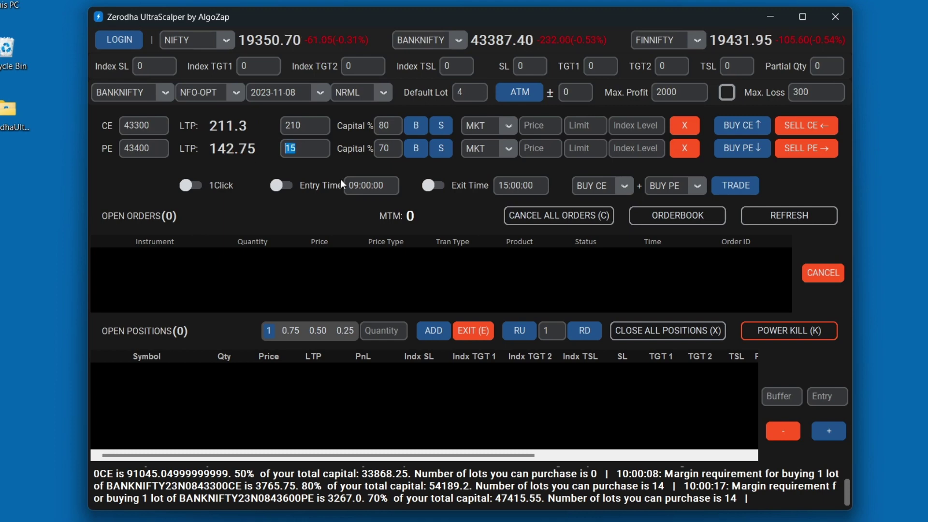
{"action": "type", "text": "900"}
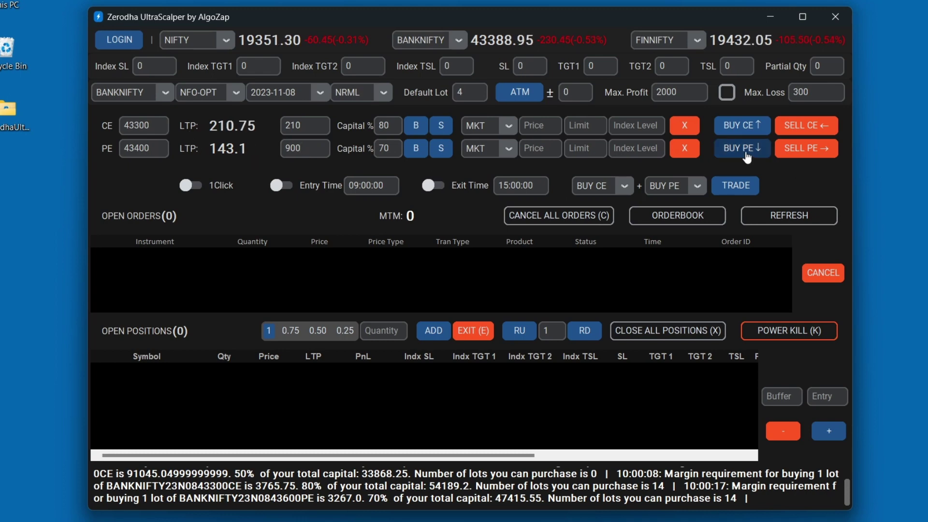
{"action": "left_click", "coordinate": [747, 153]}
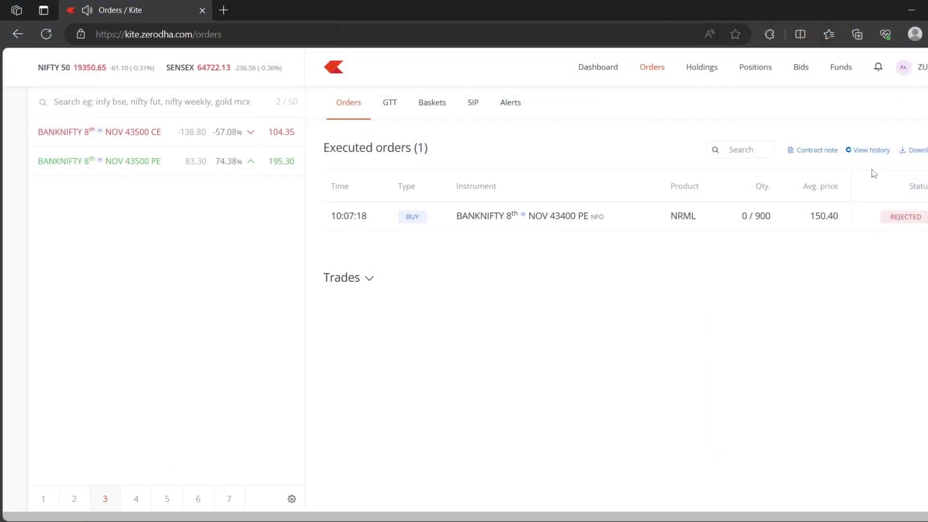
- In Kite, open the info of the BANKNIFTY 43400 PE order and examine its status history
{"action": "mouse_move", "coordinate": [895, 223]}
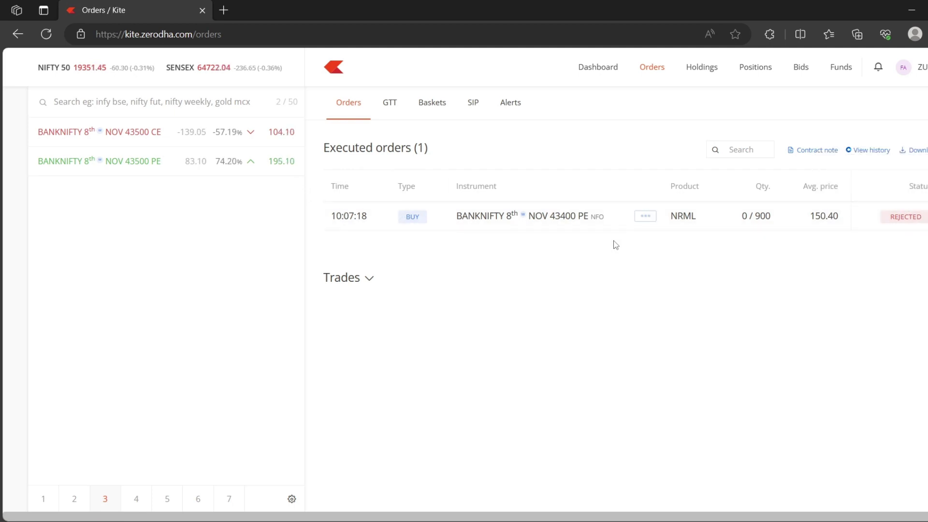
{"action": "left_click", "coordinate": [651, 217]}
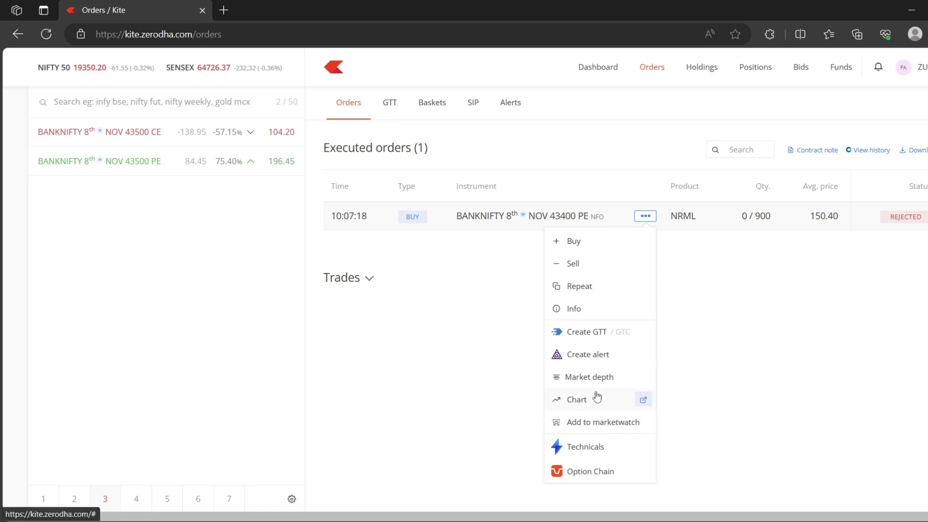
{"action": "scroll", "coordinate": [599, 415], "scroll_direction": "down", "scroll_amount": 1}
{"action": "left_click", "coordinate": [584, 315]}
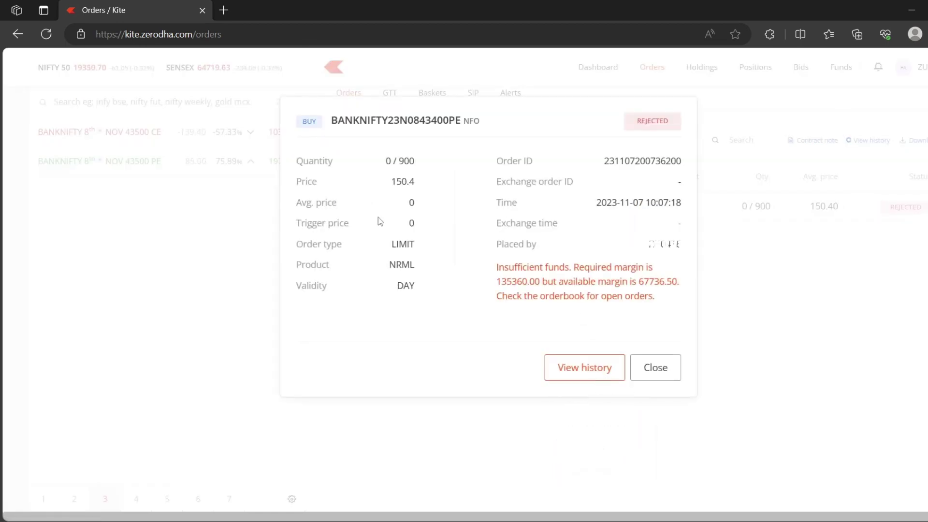
{"action": "left_click", "coordinate": [599, 369]}
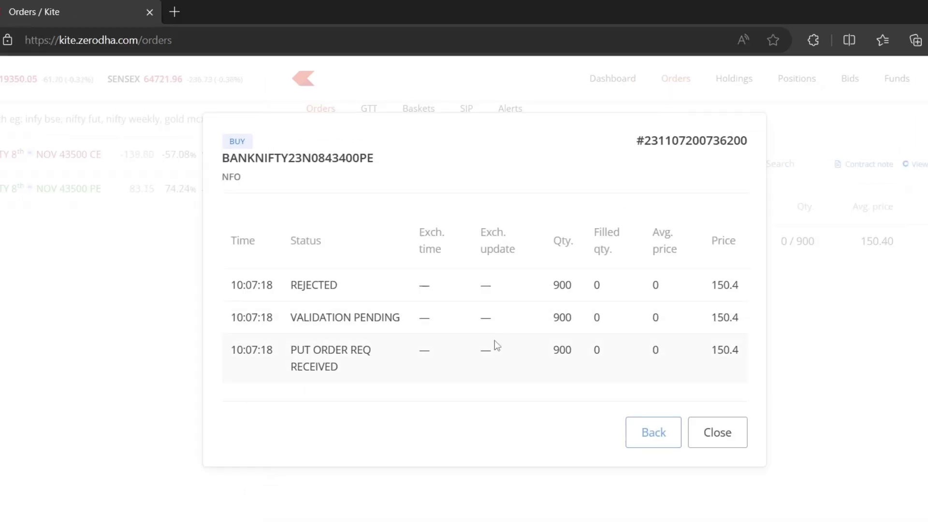
{"action": "left_click_drag", "start_coordinate": [302, 351], "coordinate": [408, 343]}
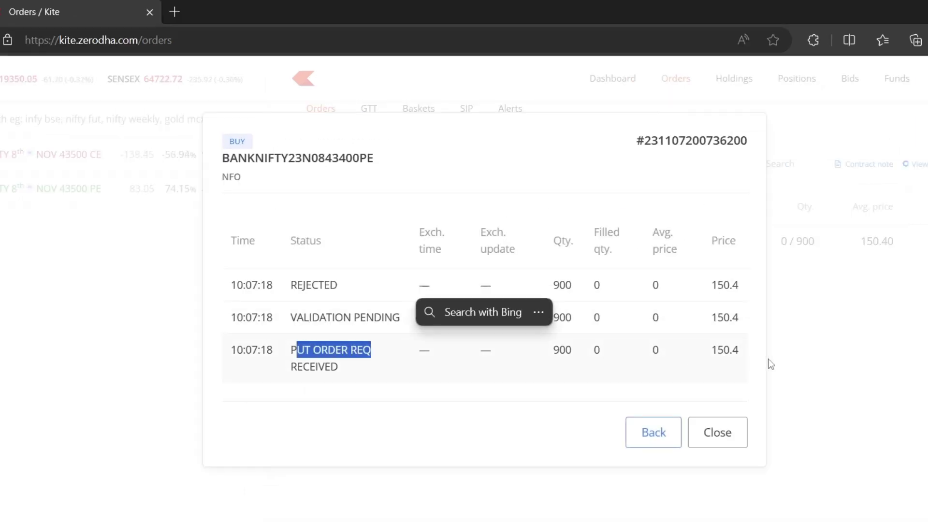
{"action": "left_click", "coordinate": [740, 364]}
- Switch back to UltraScalper and set the PE order type to LMT with price 180 and limit 1
{"action": "key", "text": "alt+Tab"}
{"action": "left_click", "coordinate": [478, 188]}
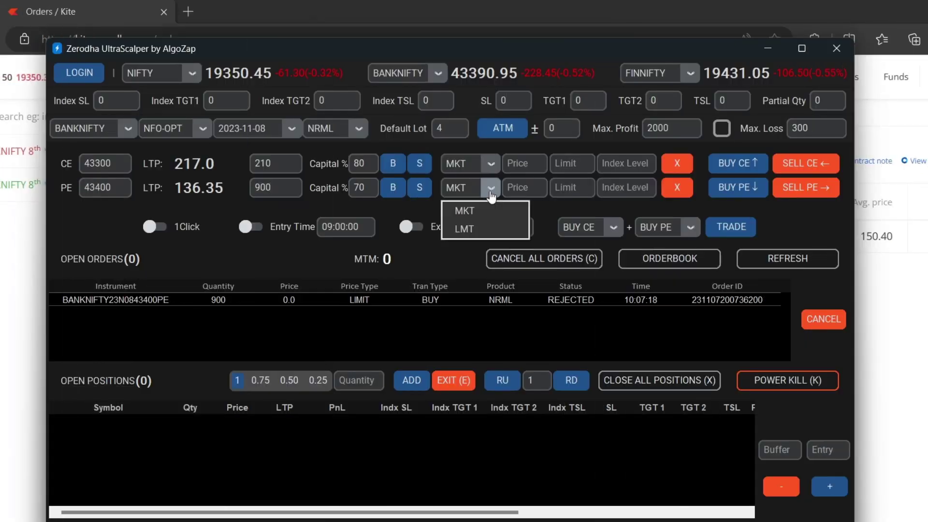
{"action": "left_click", "coordinate": [477, 228]}
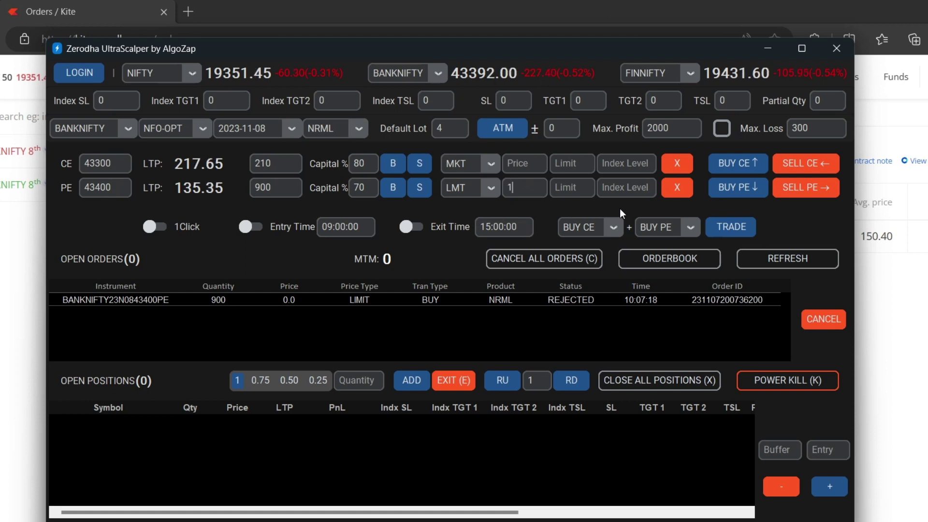
{"action": "type", "text": "180"}
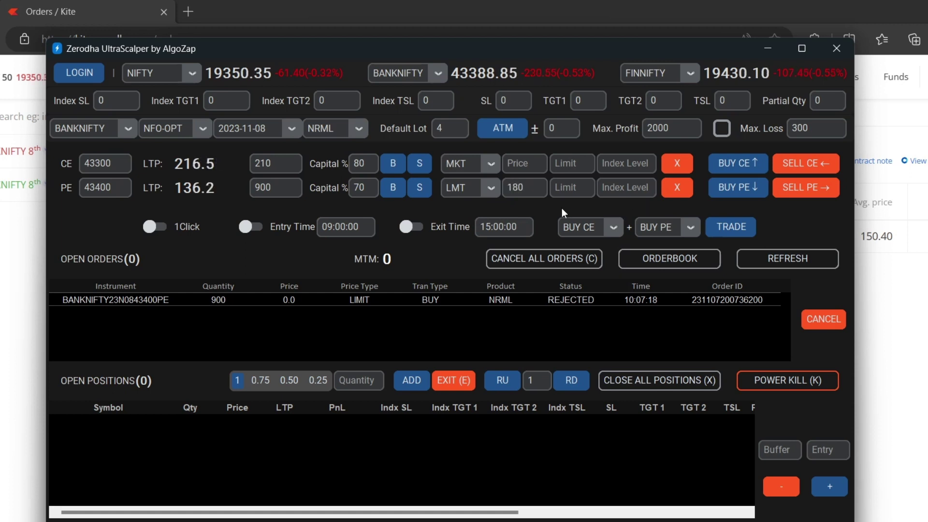
{"action": "left_click", "coordinate": [572, 191]}
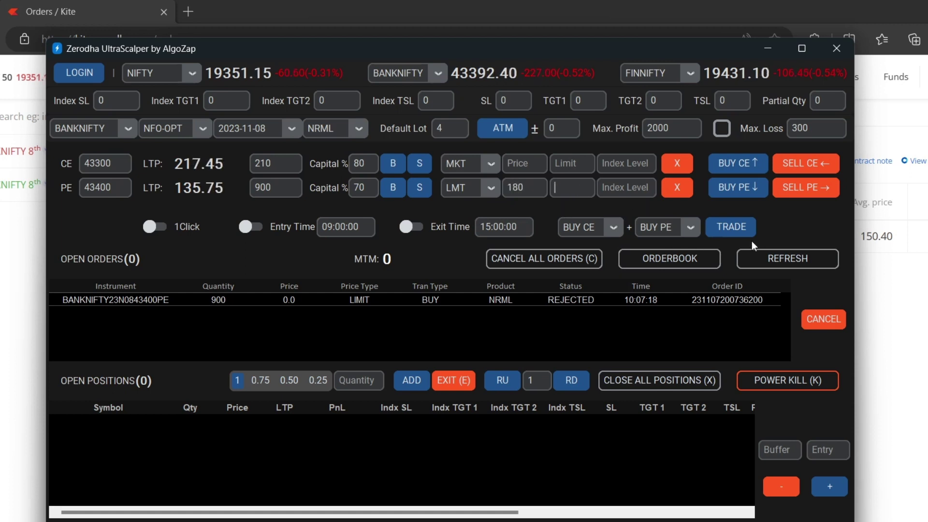
{"action": "type", "text": "1"}
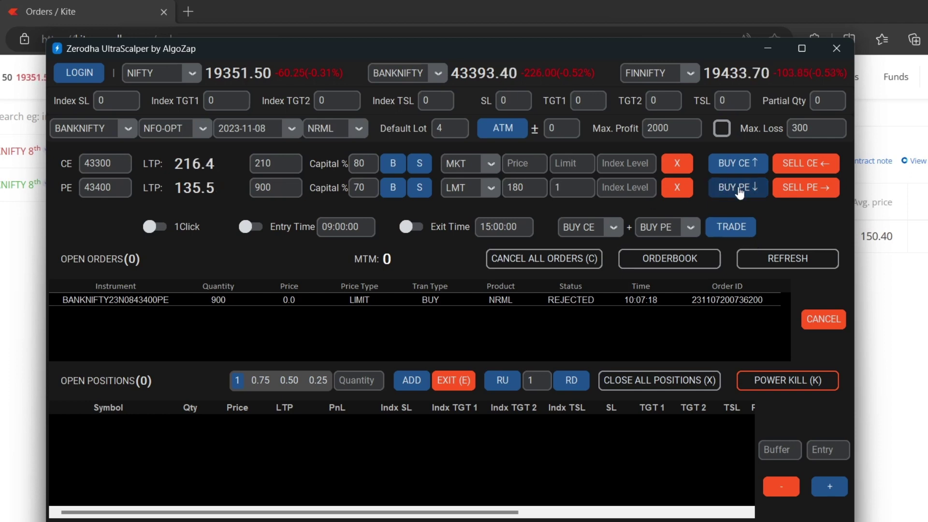
- Set the PE quantity to 15 and place the buy order for the 43400 PE
{"action": "double_click", "coordinate": [268, 187]}
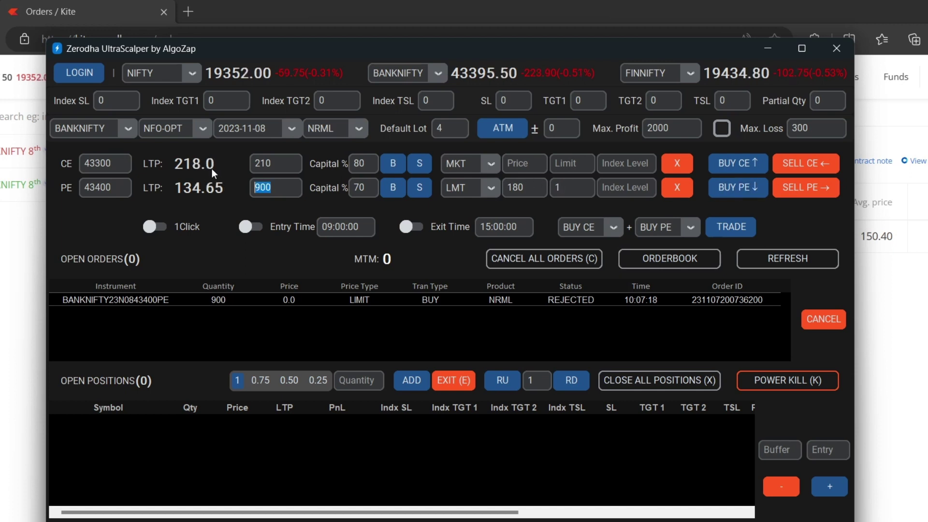
{"action": "type", "text": "15"}
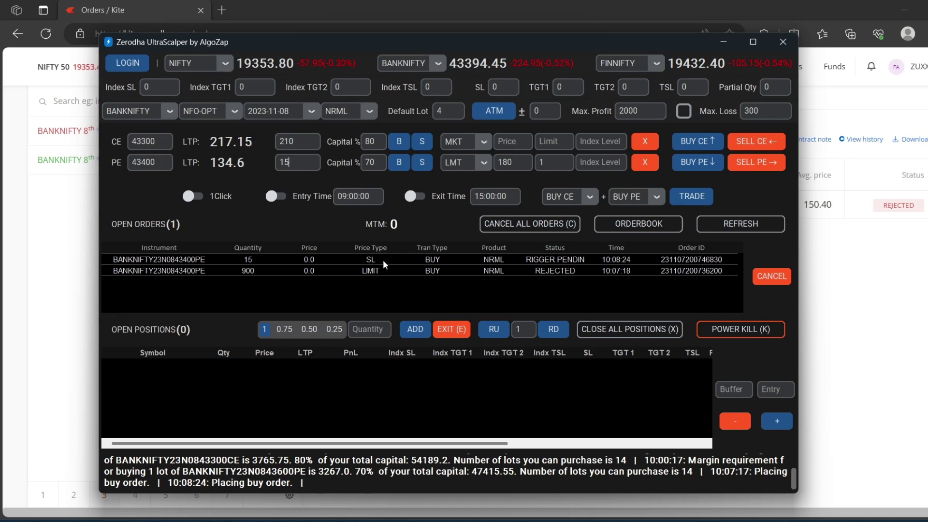
- Refresh the order list, then switch to Kite and reload its orders page to check the new PE order
{"action": "left_click", "coordinate": [748, 223]}
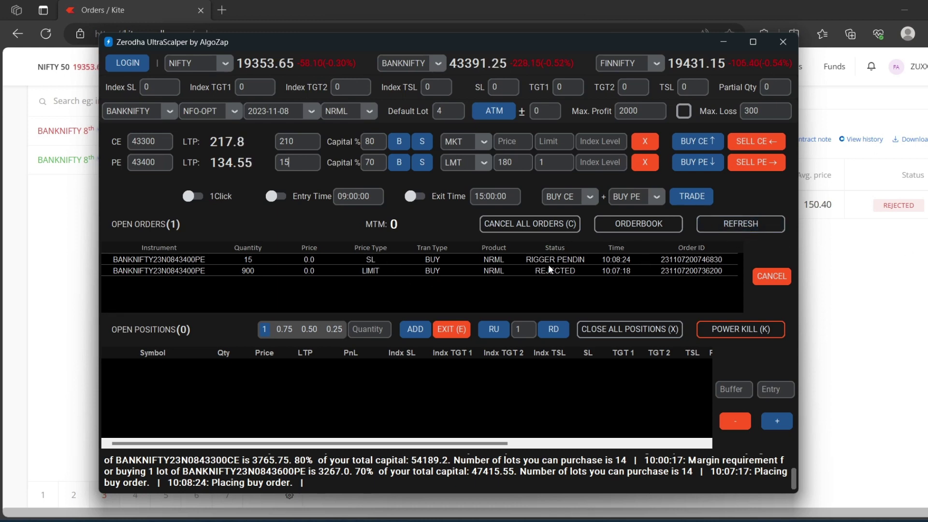
{"action": "left_click", "coordinate": [872, 315]}
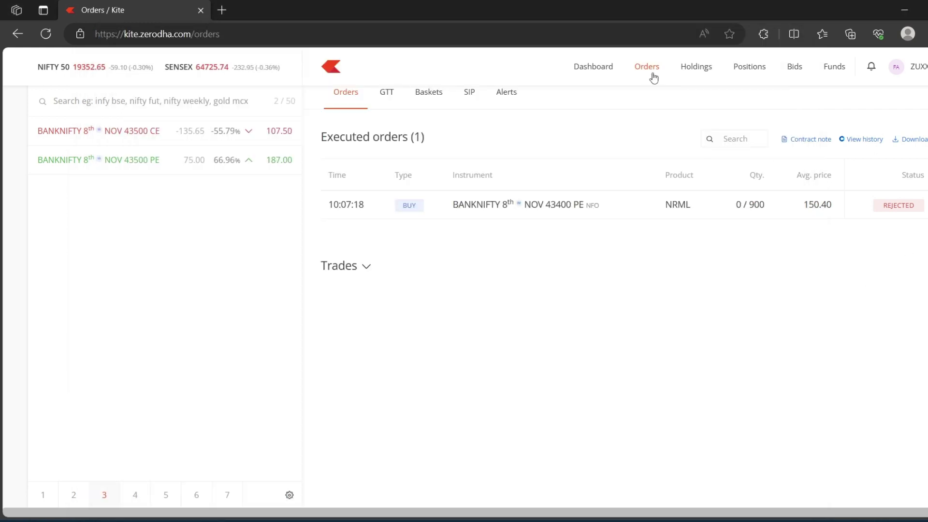
{"action": "left_click", "coordinate": [651, 69]}
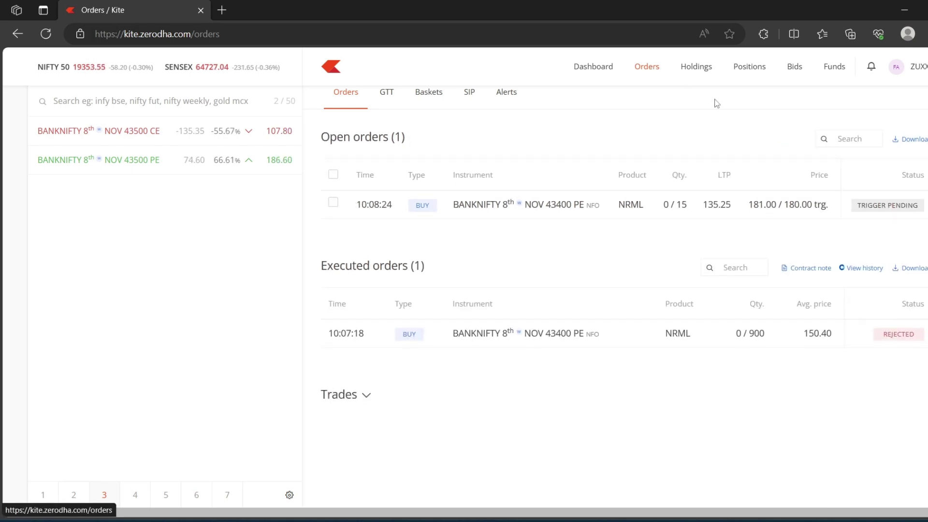
- Switch back to UltraScalper, set the PE price to 80 and place the buy order for the 43400 PE
{"action": "key", "text": "alt+Tab"}
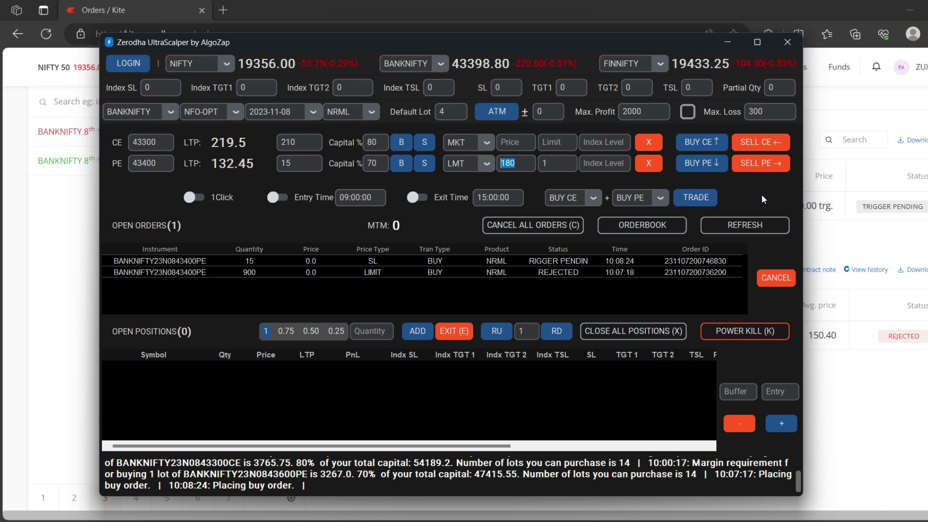
{"action": "type", "text": "80"}
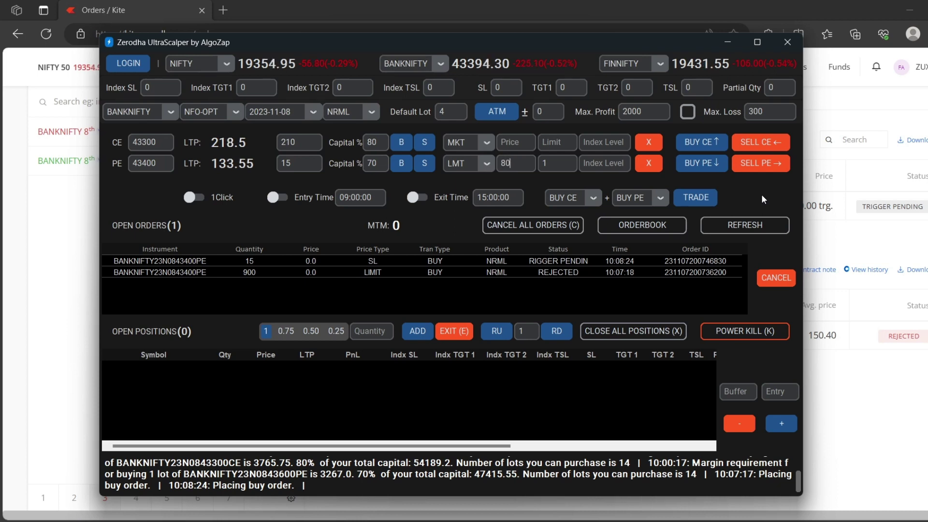
{"action": "left_click", "coordinate": [701, 172]}
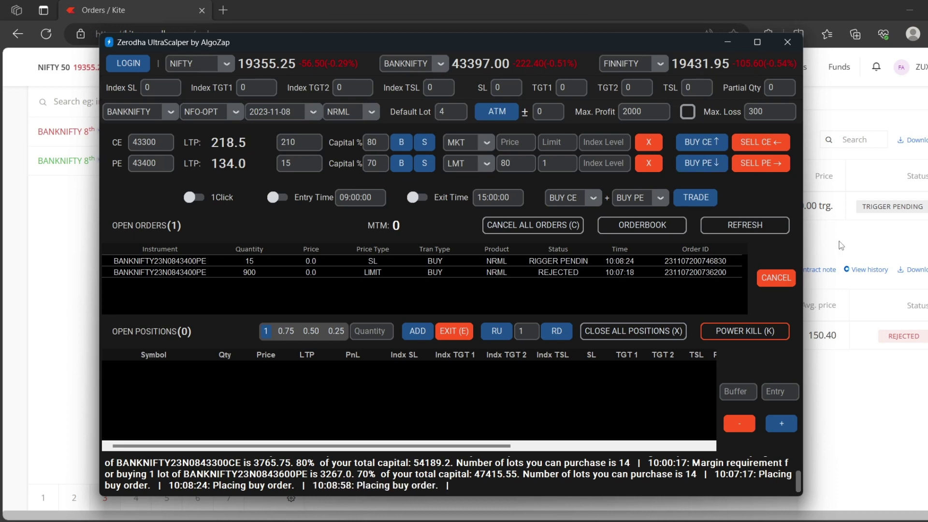
- Compare the new 43400 PE limit order between Kite's open orders and UltraScalper's order list
{"action": "left_click", "coordinate": [863, 115]}
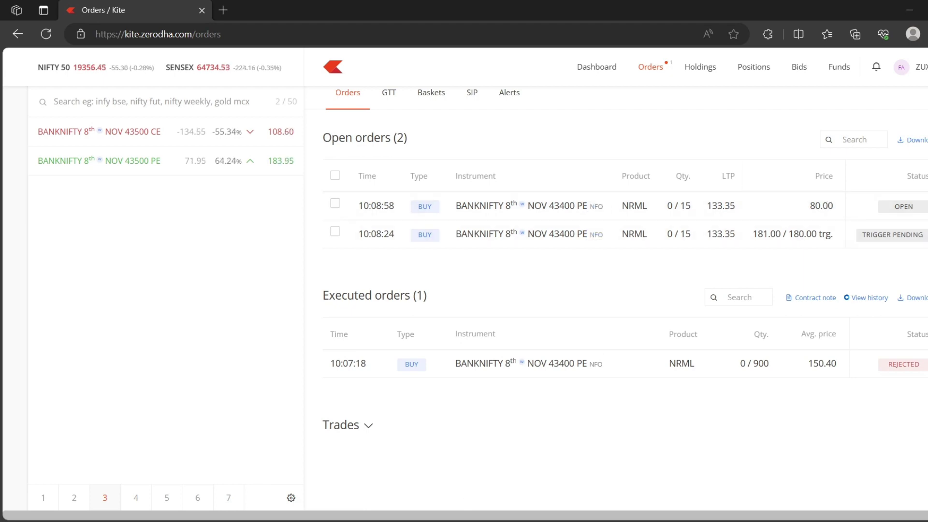
{"action": "key", "text": "alt+Tab"}
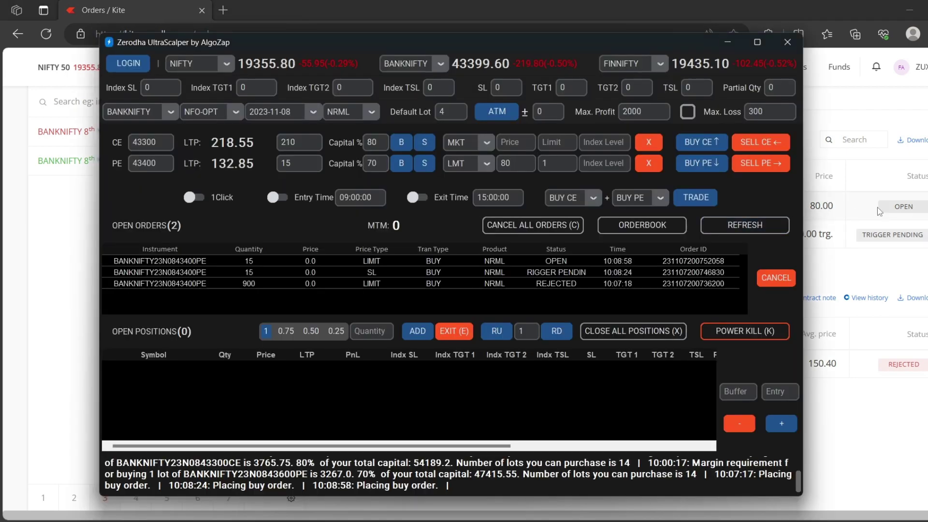
{"action": "key", "text": "alt+Tab"}
{"action": "left_click", "coordinate": [335, 203]}
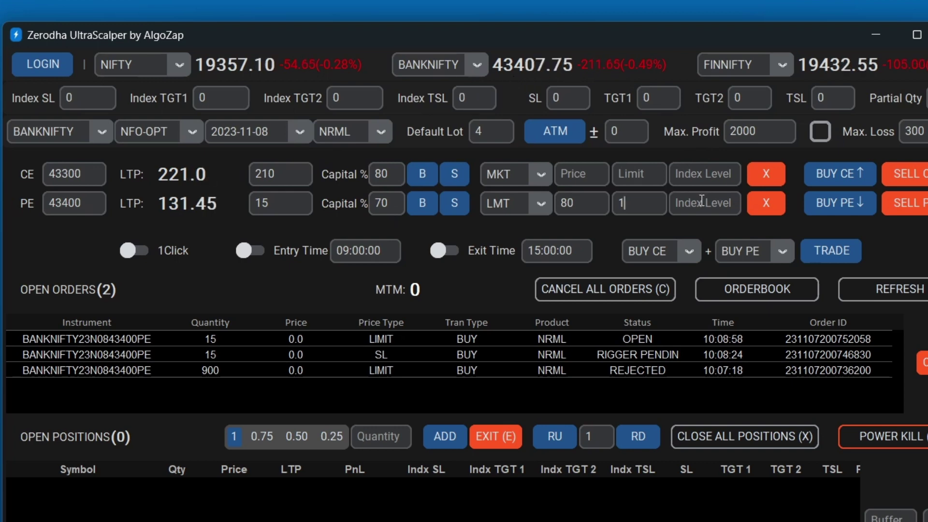
- Set the PE index level to 43410, place the index-based PE buy order and highlight its log entry
{"action": "key", "text": "Tab"}
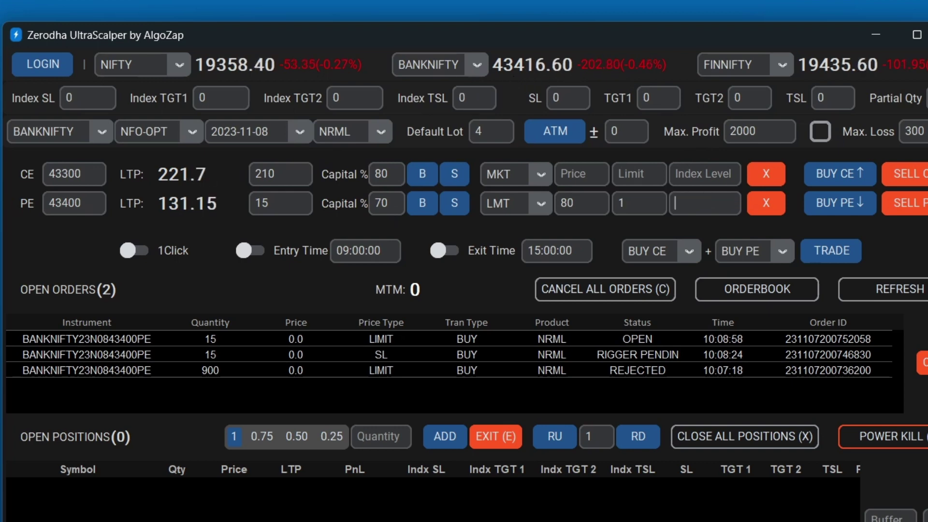
{"action": "type", "text": "434"}
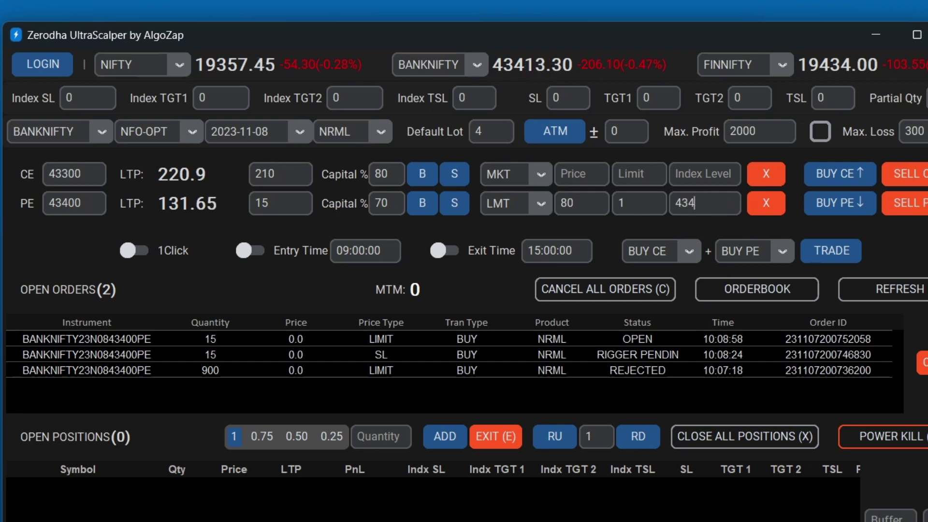
{"action": "type", "text": "10"}
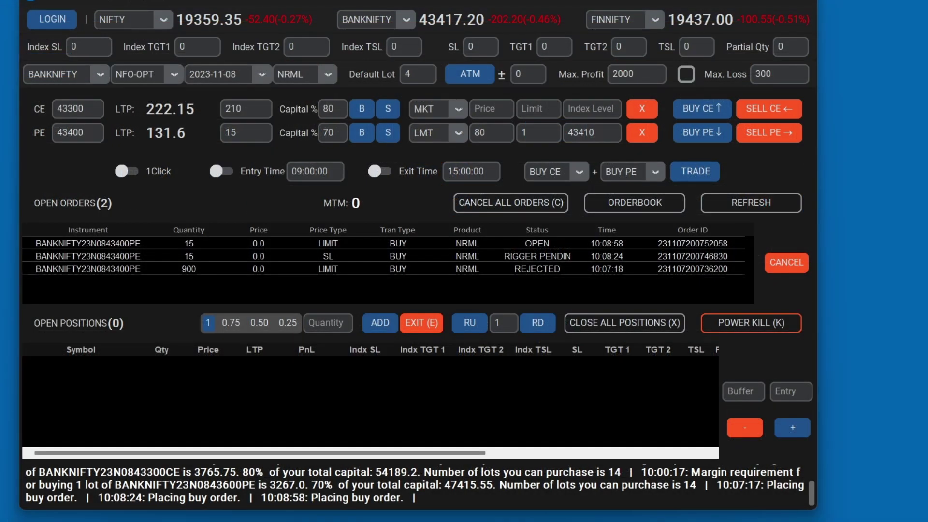
{"action": "left_click", "coordinate": [842, 207]}
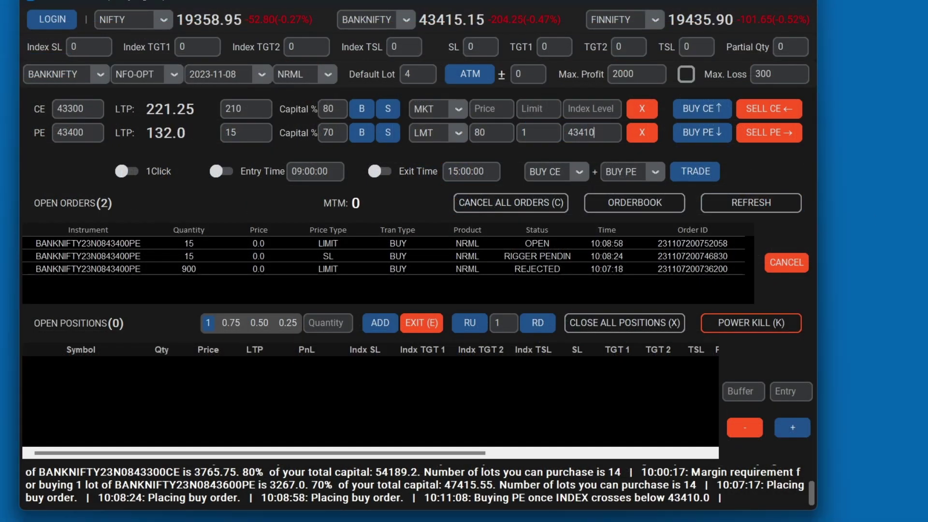
{"action": "left_click_drag", "start_coordinate": [430, 498], "coordinate": [843, 502]}
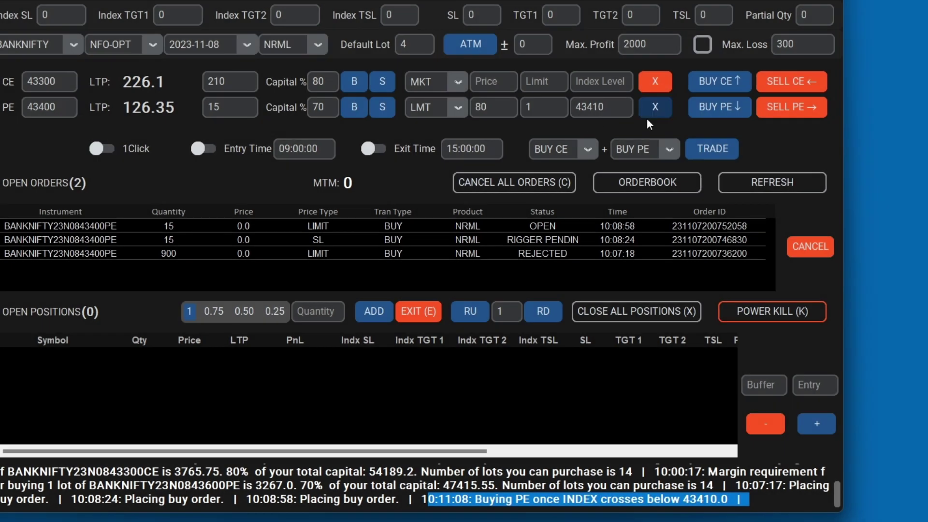
- Cancel the pending PE index-level entry condition and read the resulting log message
{"action": "left_click", "coordinate": [653, 108]}
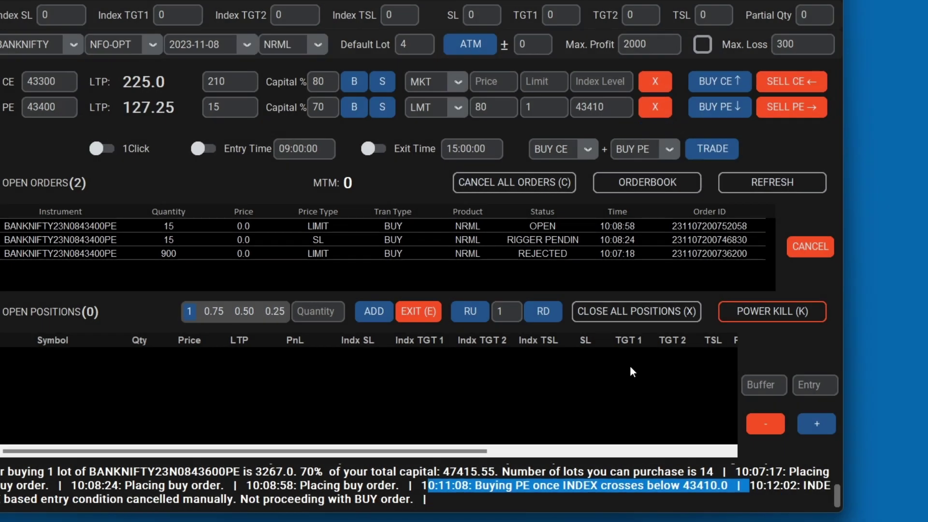
{"action": "left_click", "coordinate": [682, 504]}
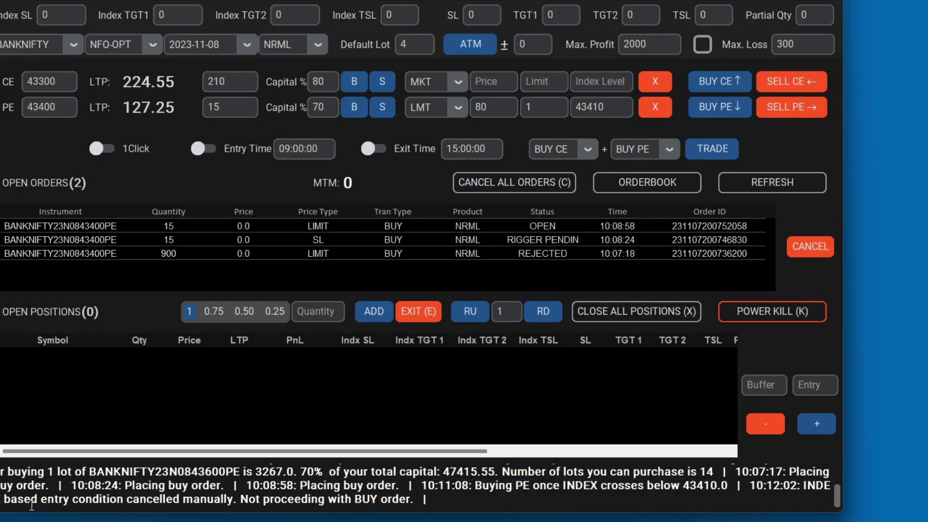
{"action": "left_click_drag", "start_coordinate": [31, 499], "coordinate": [497, 500]}
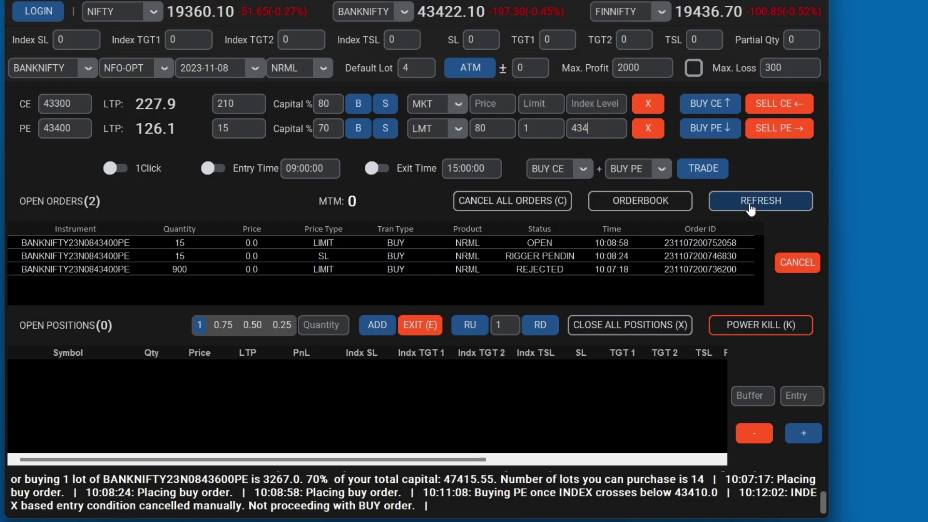
- Set the PE index level to 43420, place the PE buy order again and highlight the new trigger level in the log
{"action": "type", "text": "20"}
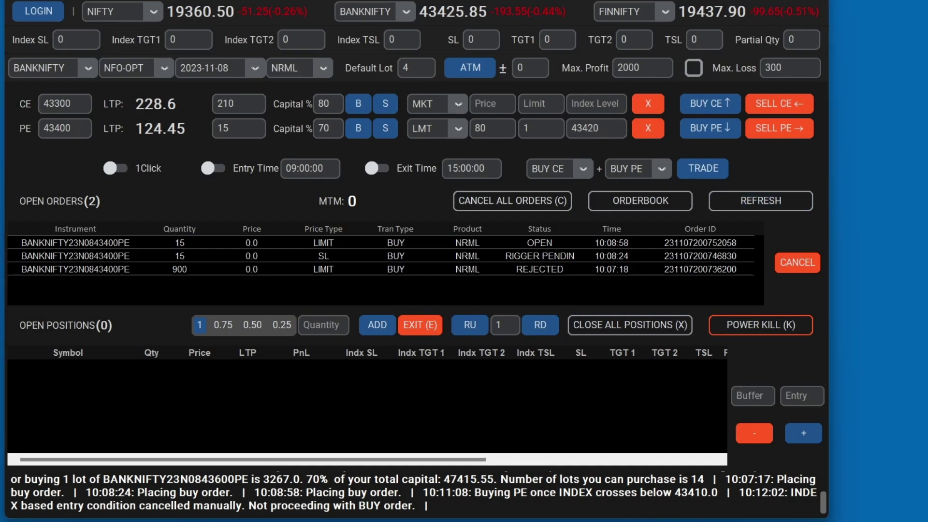
{"action": "left_click", "coordinate": [709, 128]}
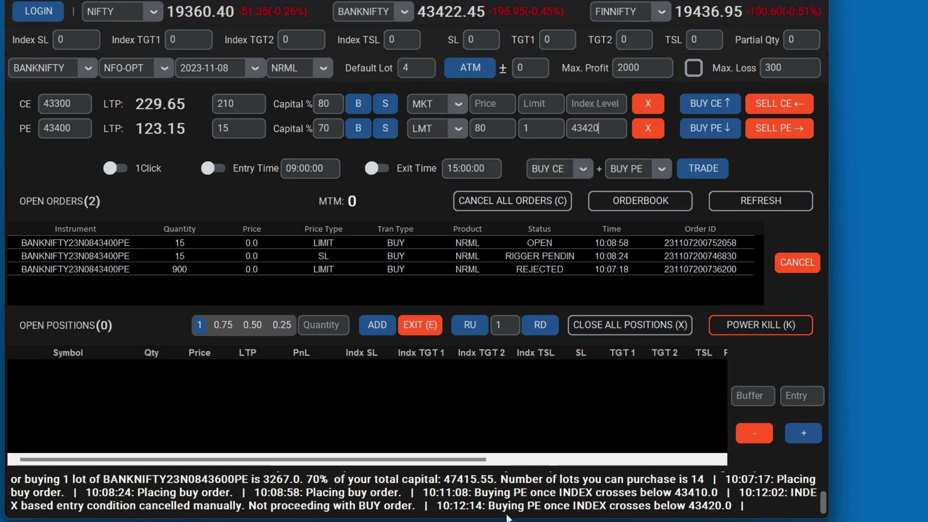
{"action": "left_click_drag", "start_coordinate": [659, 505], "coordinate": [748, 506]}
{"action": "left_click", "coordinate": [754, 521]}
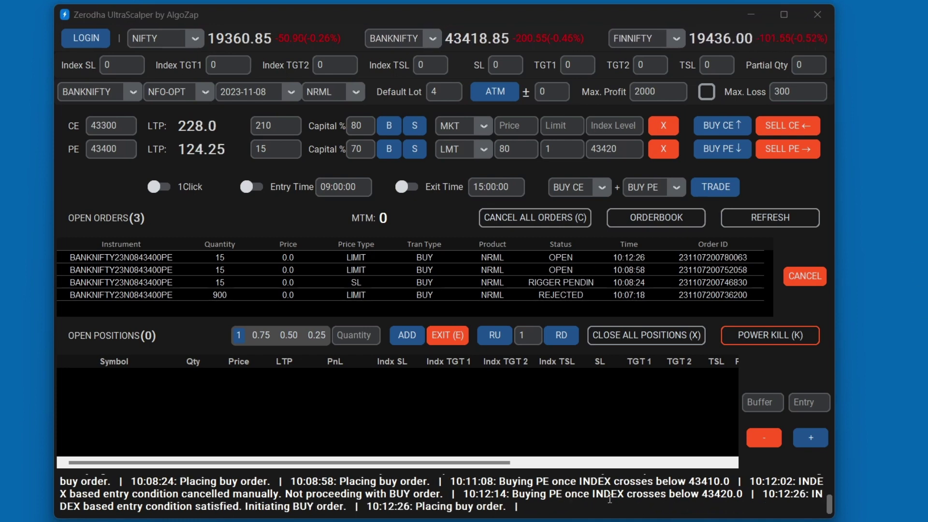
- Examine the latest order placement log entry and the status of the newest PE order in the order list
{"action": "left_click_drag", "start_coordinate": [414, 507], "coordinate": [532, 507]}
{"action": "left_click", "coordinate": [557, 261]}
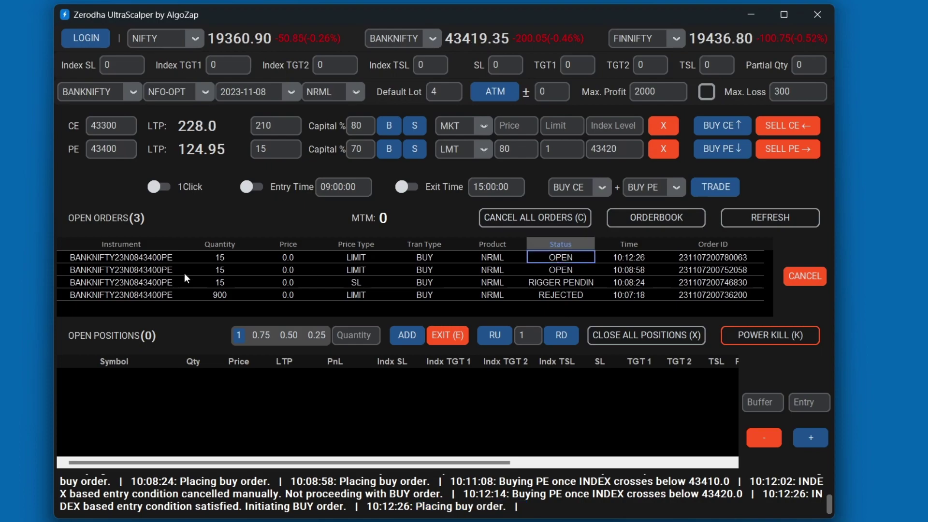
{"action": "key", "text": "ctrl+super+Right"}
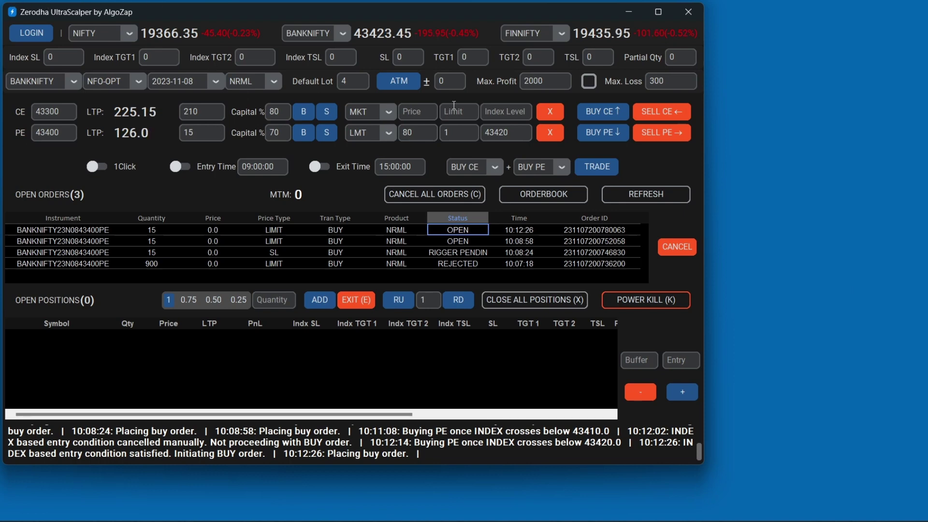
- Enable 1Click trading and highlight the log message it produces
{"action": "left_click", "coordinate": [95, 168]}
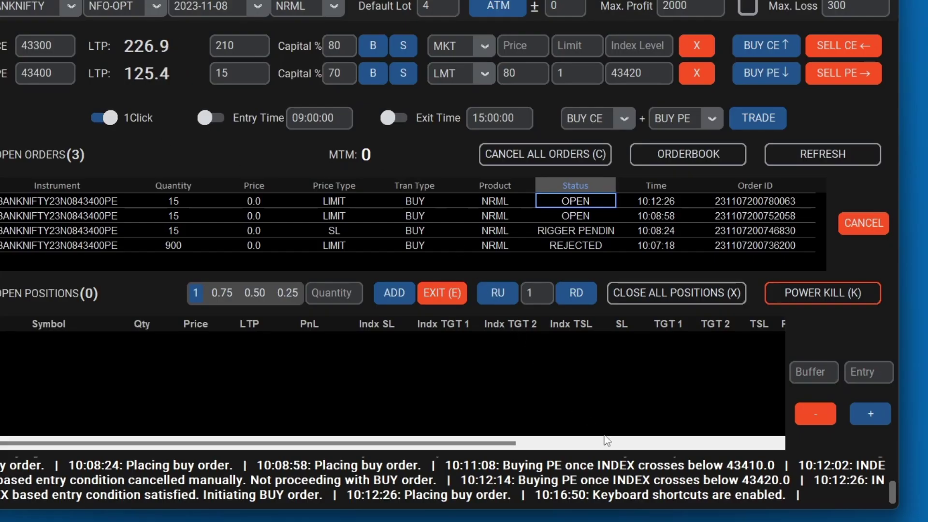
{"action": "left_click_drag", "start_coordinate": [589, 498], "coordinate": [800, 498]}
{"action": "left_click", "coordinate": [801, 498]}
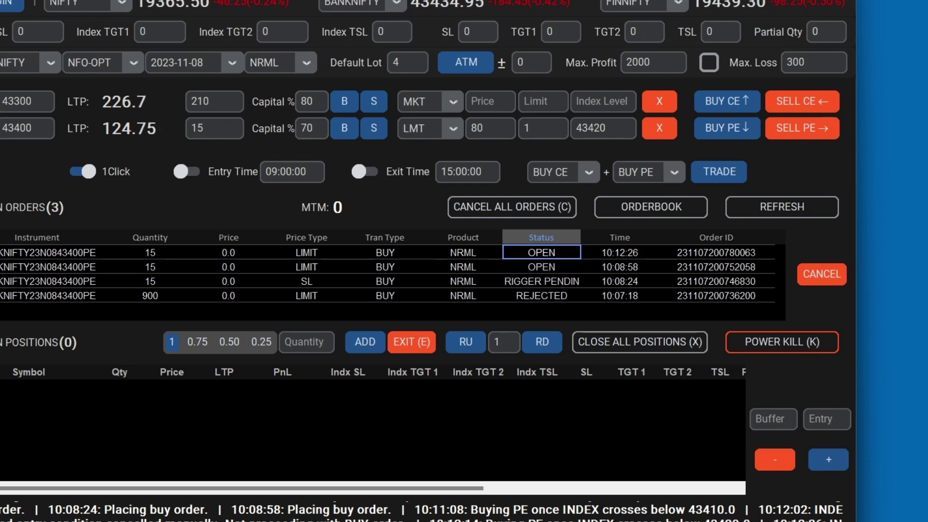
- Set the CE order to LMT with quantity 15, price 100 and limit 1, and clear the PE index level
{"action": "left_click", "coordinate": [430, 102]}
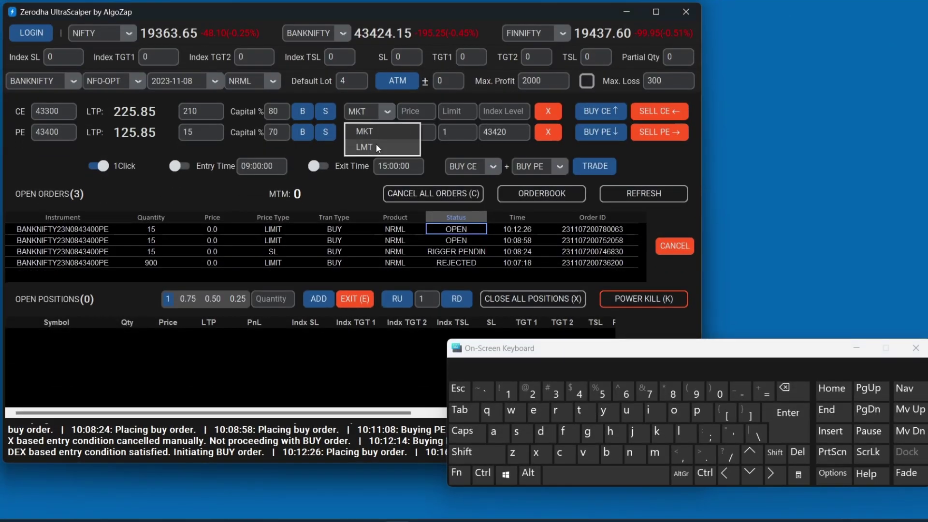
{"action": "left_click", "coordinate": [376, 146]}
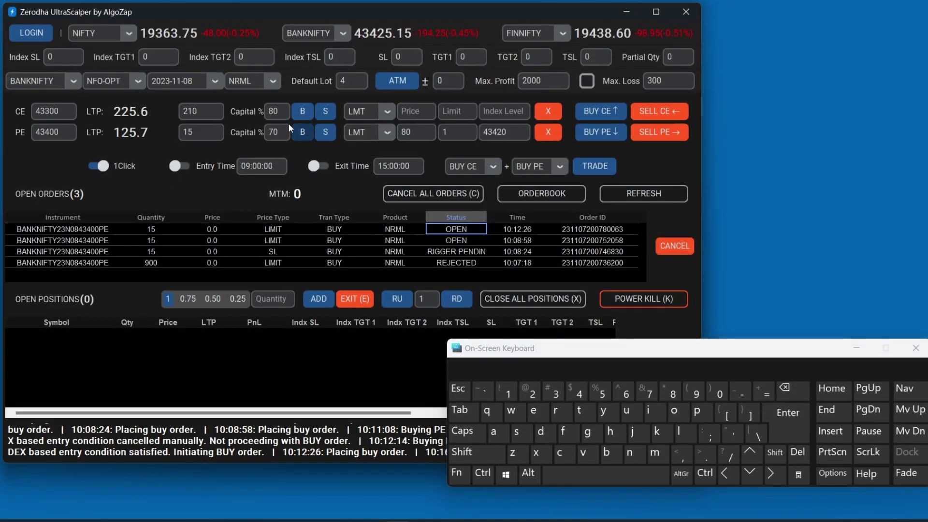
{"action": "double_click", "coordinate": [210, 107]}
{"action": "type", "text": "15"}
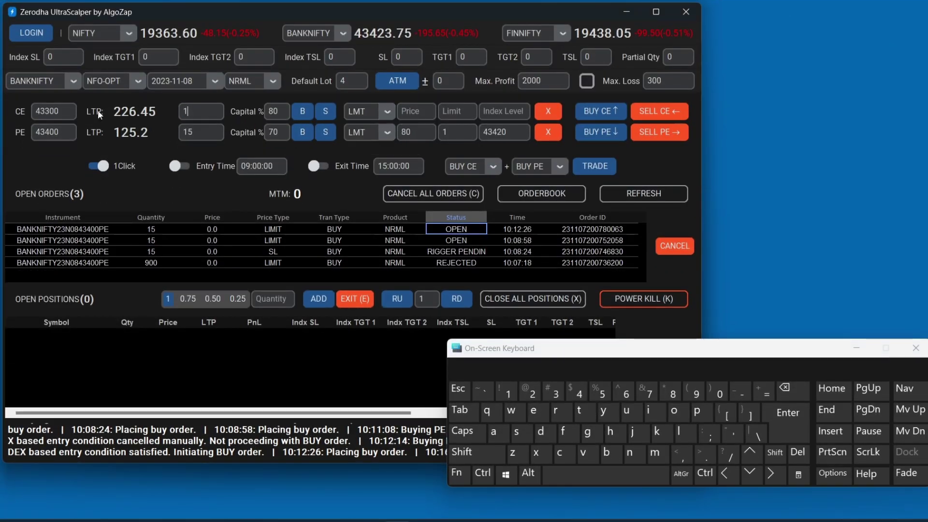
{"action": "left_click", "coordinate": [420, 110]}
{"action": "type", "text": "100"}
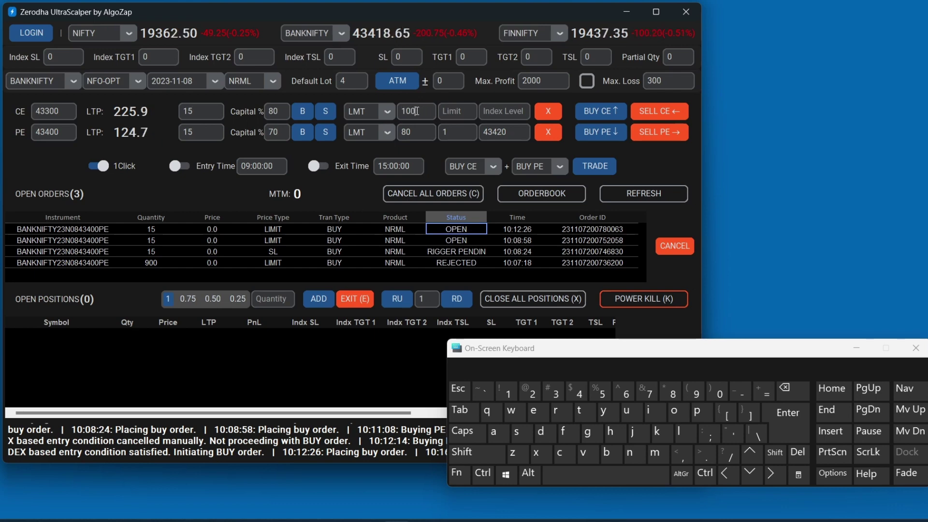
{"action": "key", "text": "Tab"}
{"action": "type", "text": "1"}
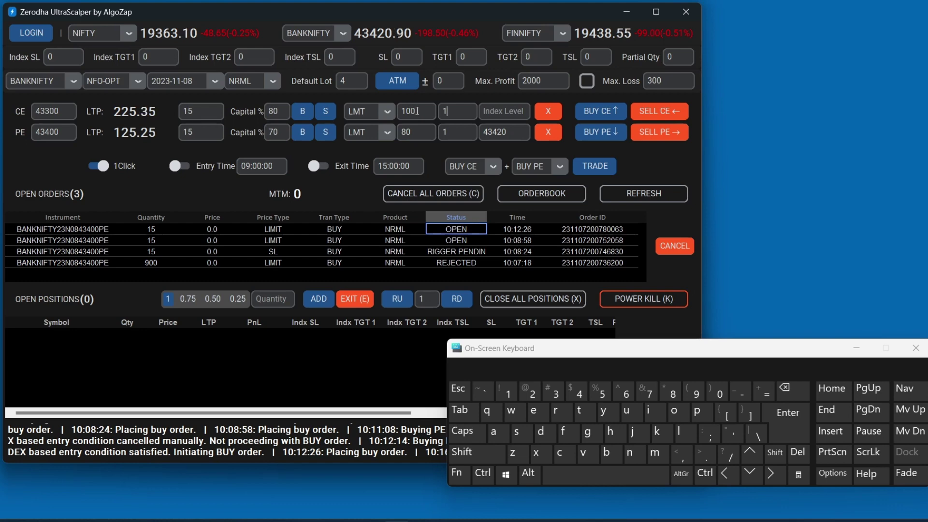
{"action": "double_click", "coordinate": [489, 132]}
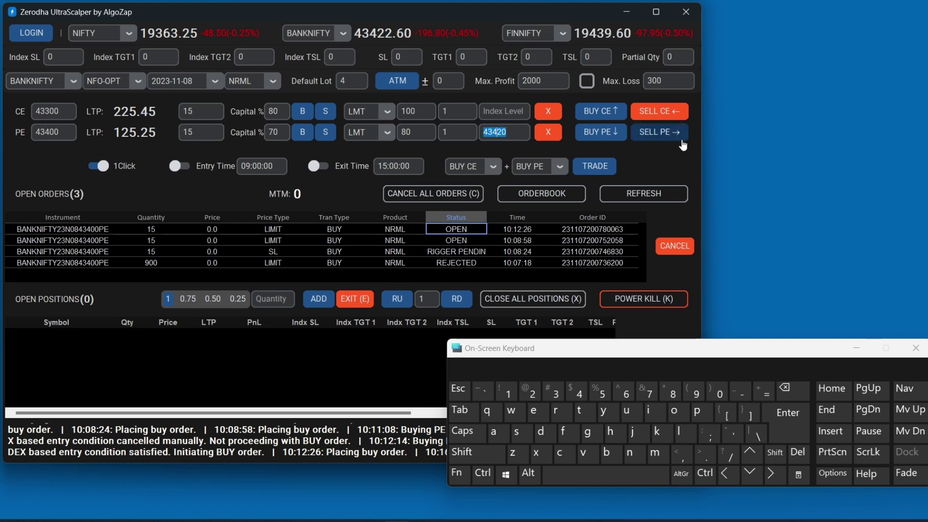
{"action": "key", "text": "BackSpace"}
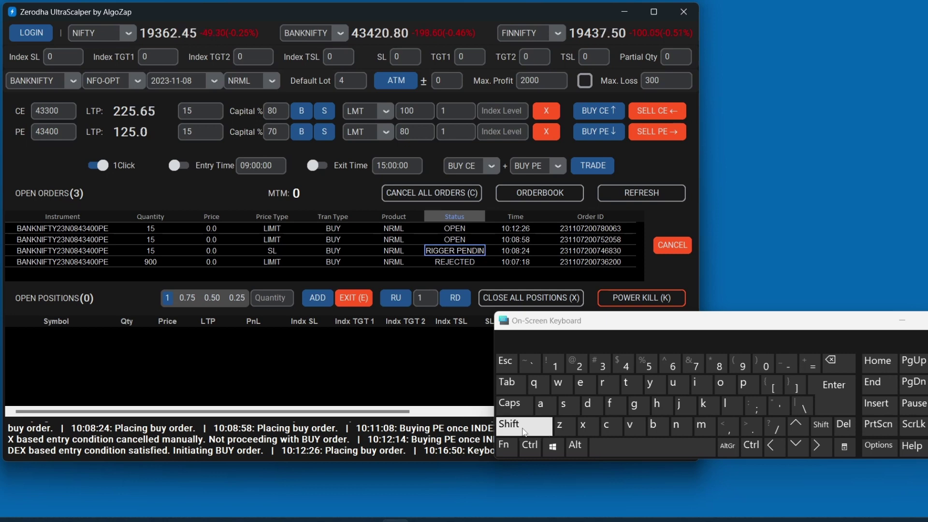
- Cancel all open orders through 1Click trading with the on-screen keyboard
{"action": "left_click", "coordinate": [513, 405]}
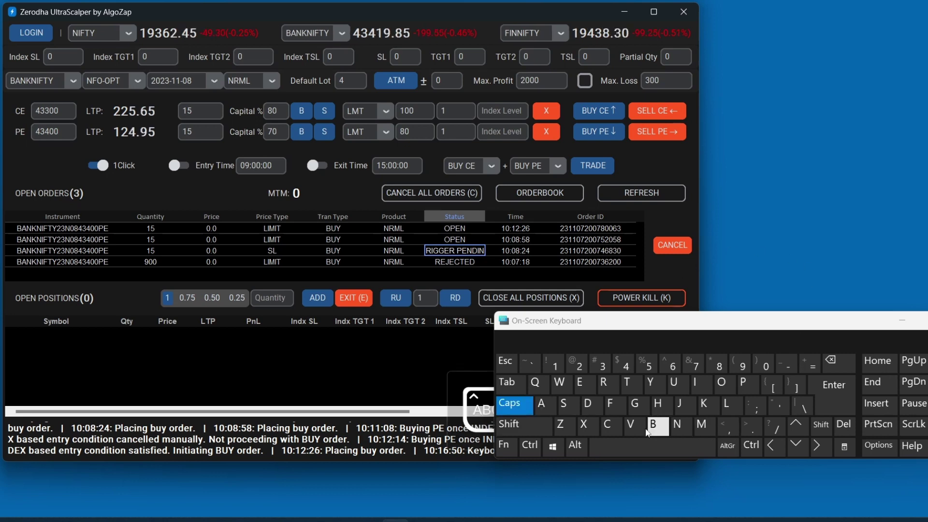
{"action": "left_click", "coordinate": [611, 425]}
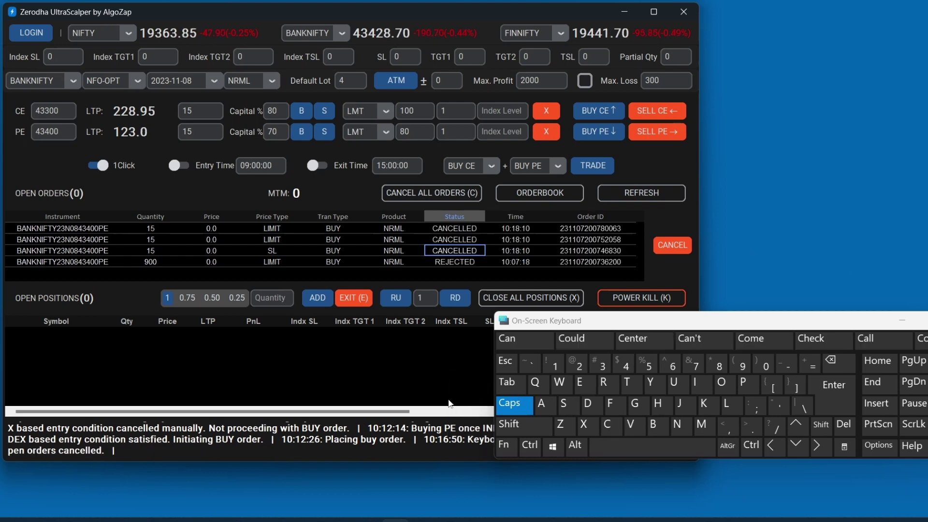
- Check the PE order statuses in the order list and in Kite, then minimize Kite to return to UltraScalper
{"action": "left_click", "coordinate": [496, 253]}
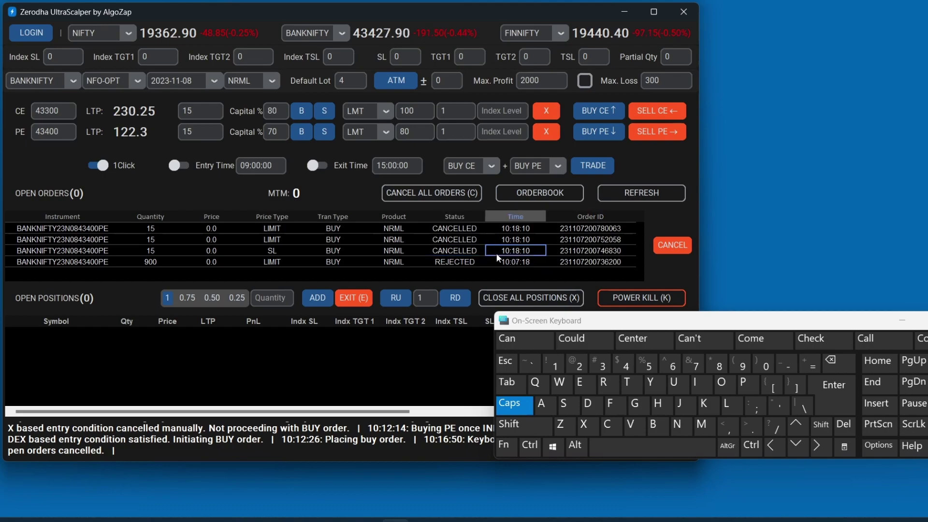
{"action": "left_click", "coordinate": [522, 238]}
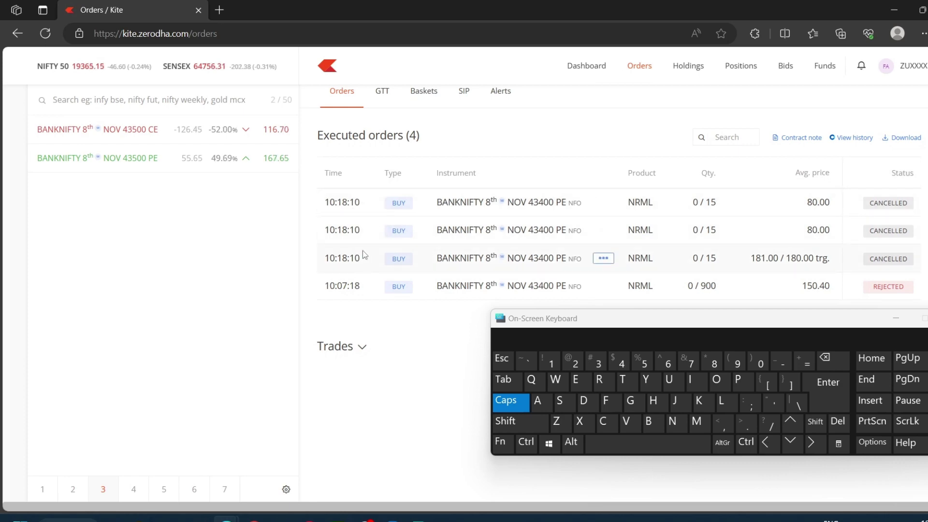
{"action": "left_click", "coordinate": [893, 10]}
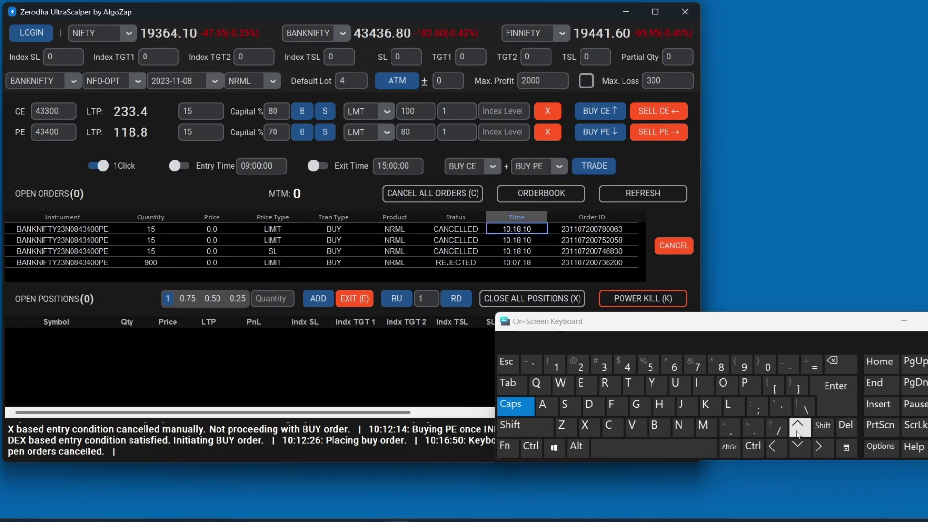
- Place 1Click buy orders for the 43300 CE and the 43400 PE with the on-screen keyboard
{"action": "left_click", "coordinate": [798, 434]}
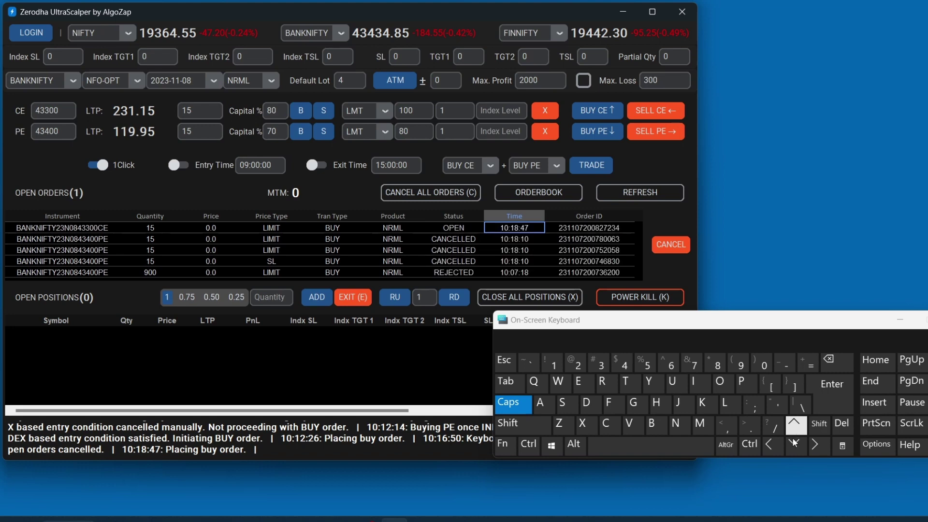
{"action": "left_click", "coordinate": [795, 452]}
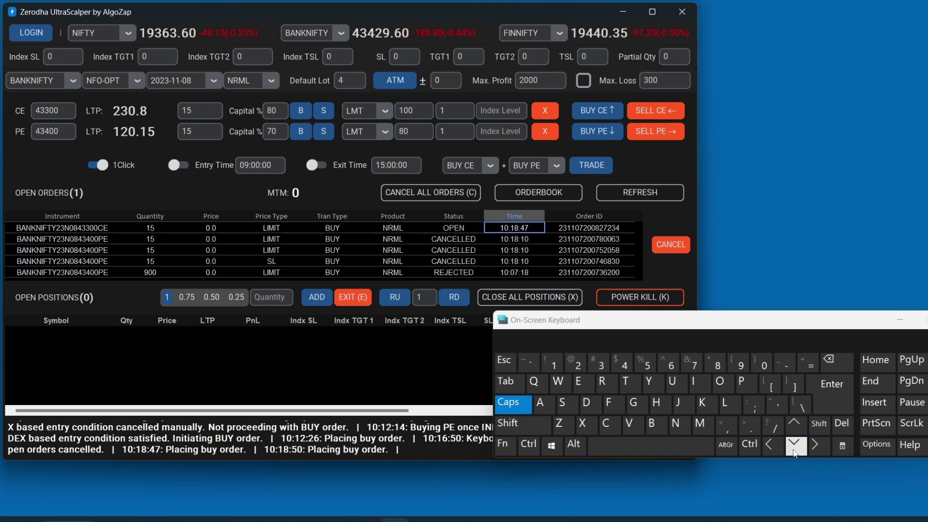
- Place 1Click sell orders for the 43300 CE and 43400 PE with the on-screen keyboard, and check the orders in Kite
{"action": "left_click", "coordinate": [774, 448]}
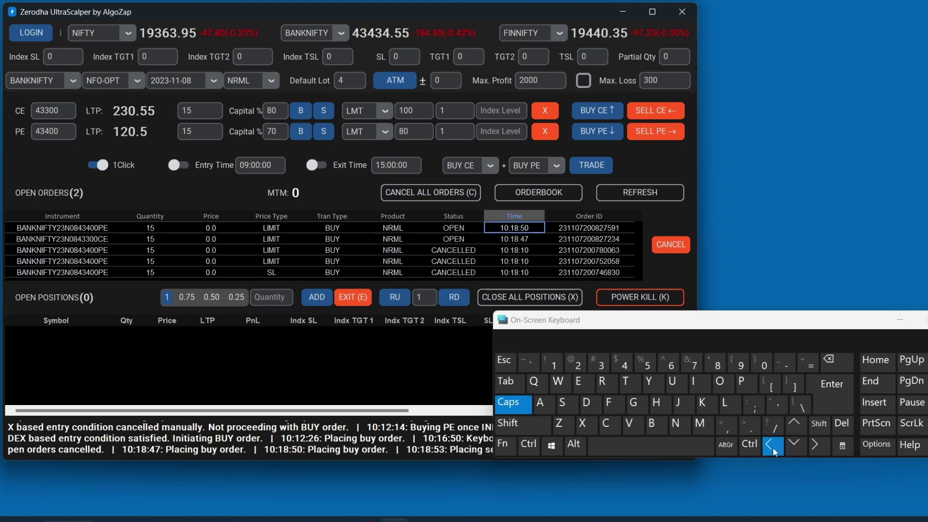
{"action": "left_click", "coordinate": [822, 448]}
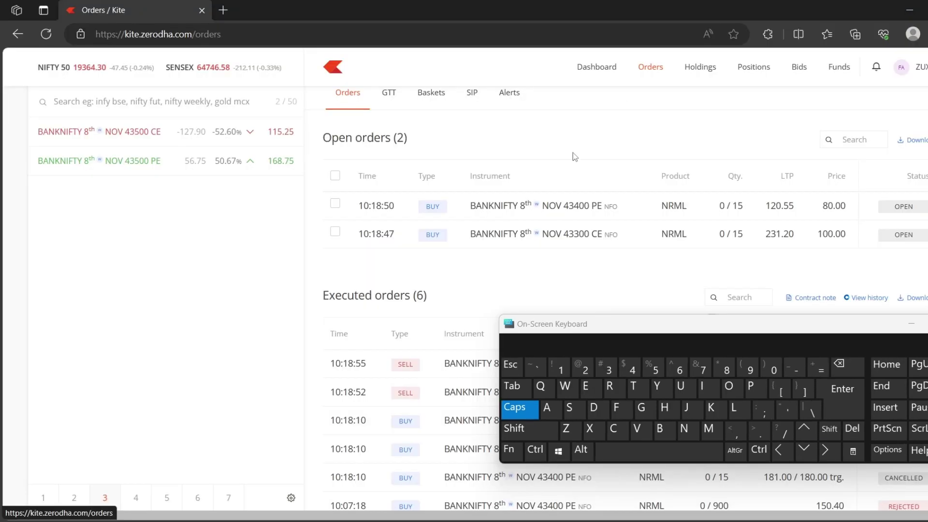
{"action": "scroll", "coordinate": [573, 186], "scroll_direction": "down", "scroll_amount": 3}
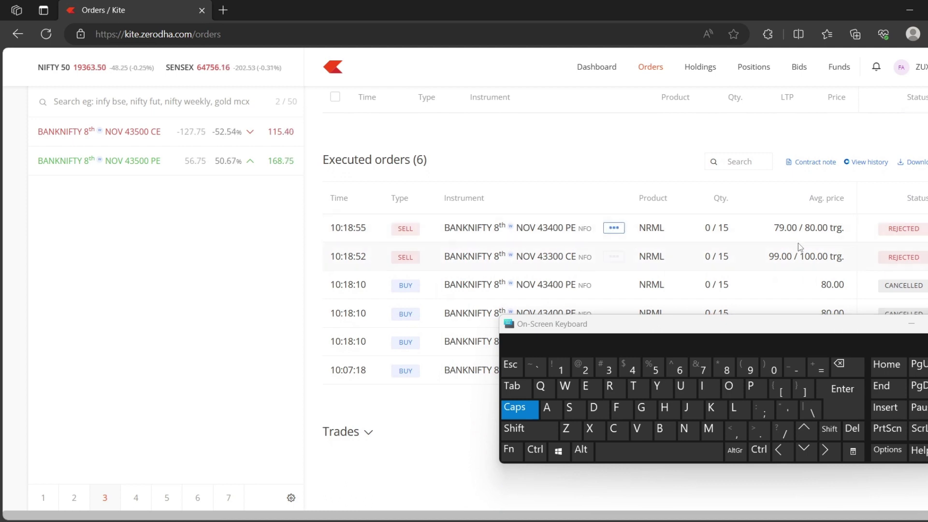
{"action": "scroll", "coordinate": [617, 250], "scroll_direction": "up", "scroll_amount": 3}
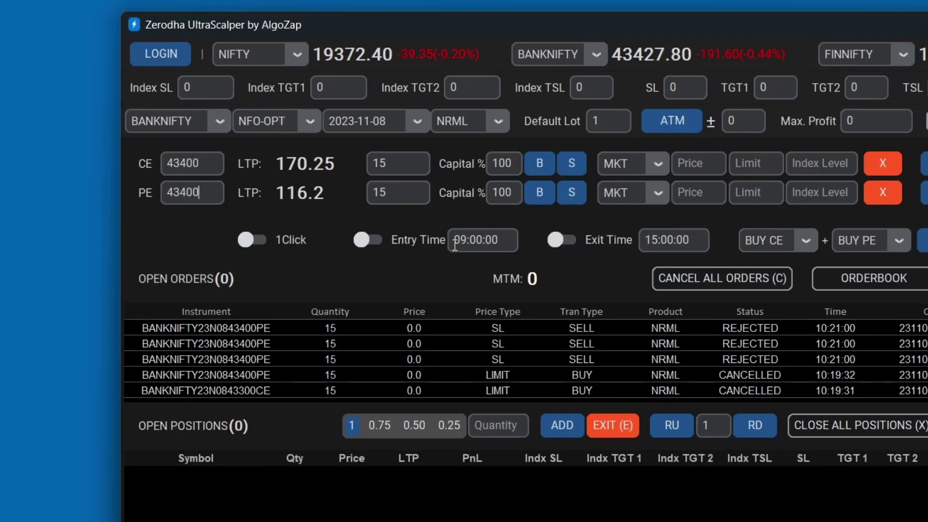
- Set the entry time to 10:23:00 and enable timed entry
{"action": "left_click", "coordinate": [466, 241]}
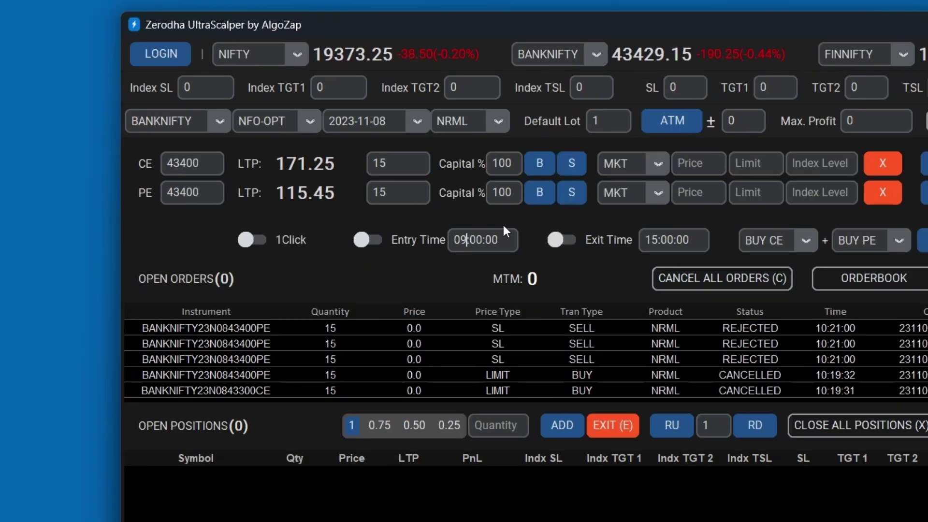
{"action": "key", "text": "BackSpace"}
{"action": "key", "text": "BackSpace"}
{"action": "key", "text": "BackSpace"}
{"action": "type", "text": "10:"}
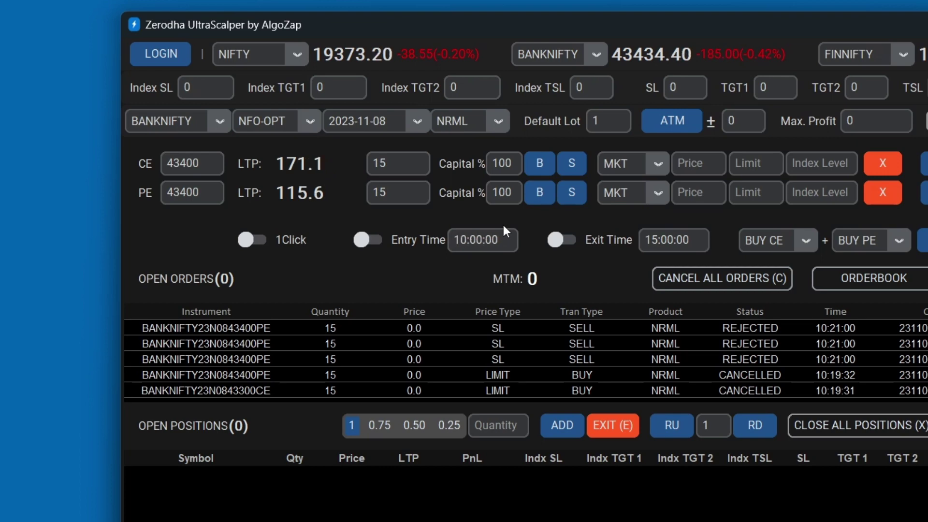
{"action": "key", "text": "Delete"}
{"action": "key", "text": "Delete"}
{"action": "type", "text": "23"}
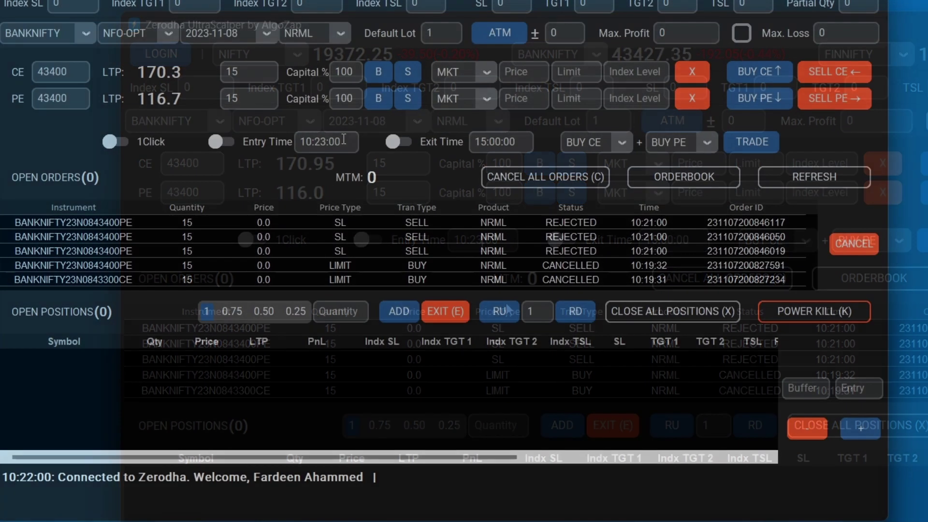
{"action": "left_click", "coordinate": [217, 147]}
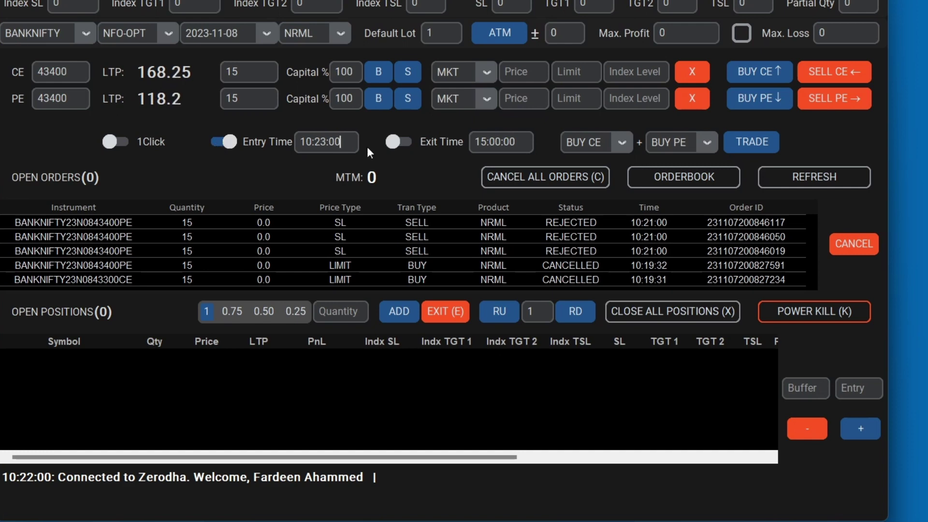
- Set the 43400 CE order to LMT with price 100 and limit 1, and submit the buy order for the scheduled entry time
{"action": "left_click", "coordinate": [481, 72]}
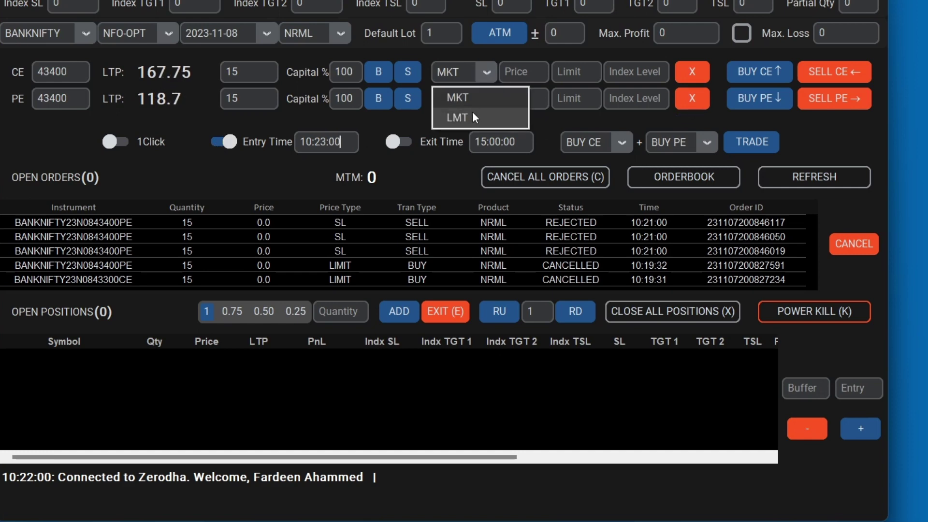
{"action": "left_click", "coordinate": [473, 114]}
{"action": "left_click", "coordinate": [508, 70]}
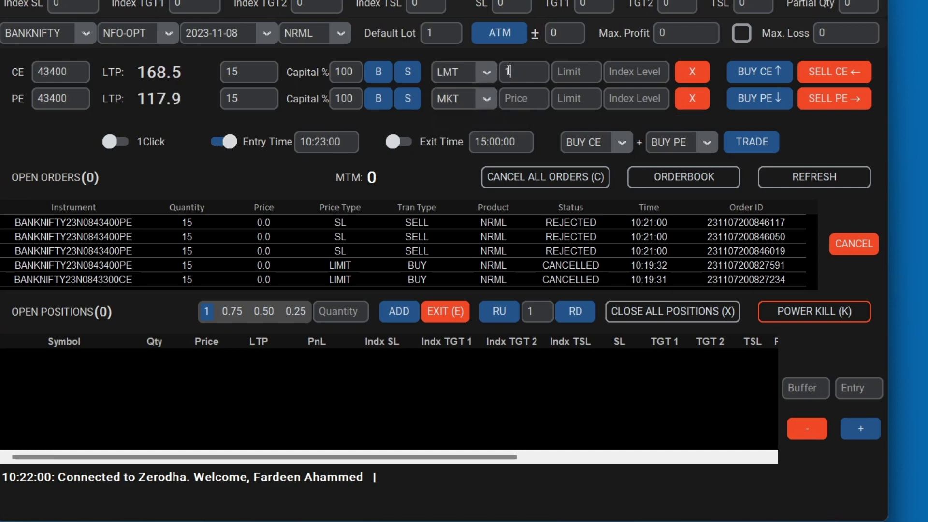
{"action": "type", "text": "100"}
{"action": "key", "text": "Tab"}
{"action": "type", "text": "1"}
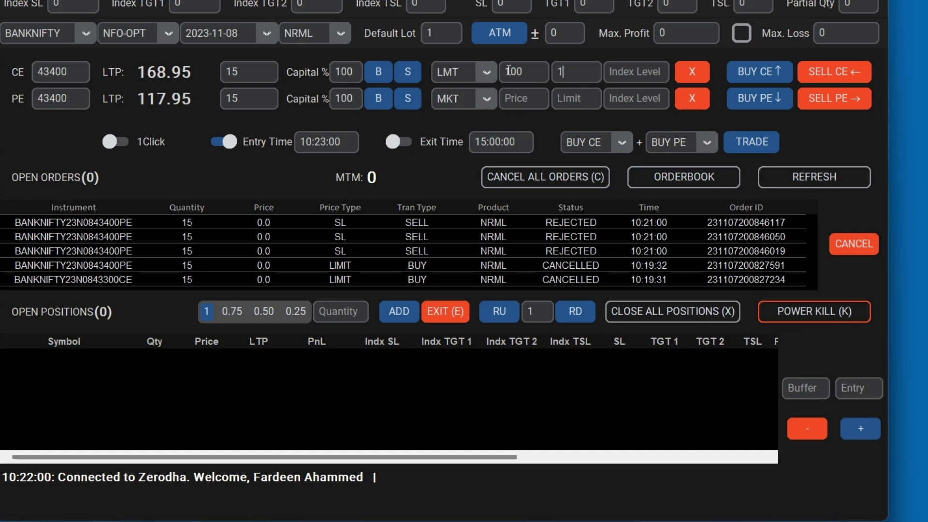
{"action": "left_click", "coordinate": [771, 78]}
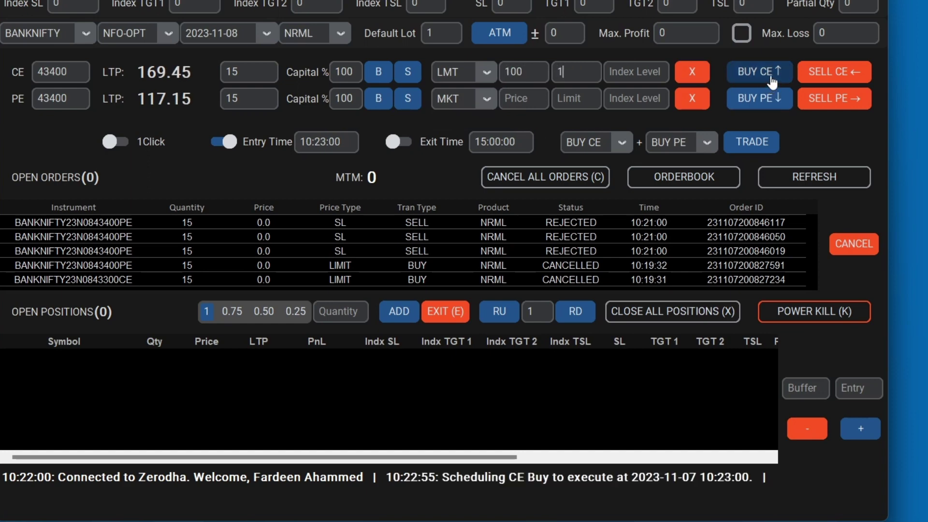
- Check the scheduled CE buy in the activity log and its status in the order list
{"action": "left_click_drag", "start_coordinate": [457, 476], "coordinate": [790, 504]}
{"action": "left_click", "coordinate": [790, 503]}
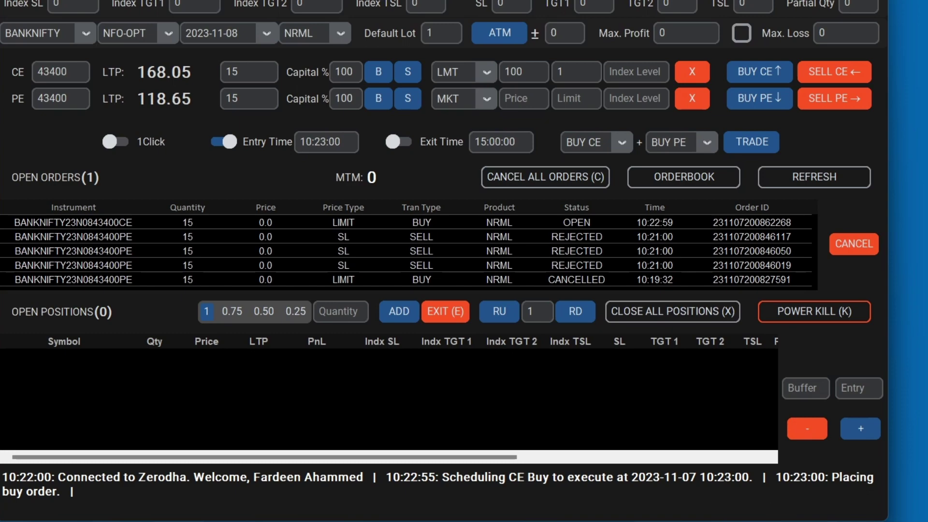
{"action": "left_click", "coordinate": [586, 225]}
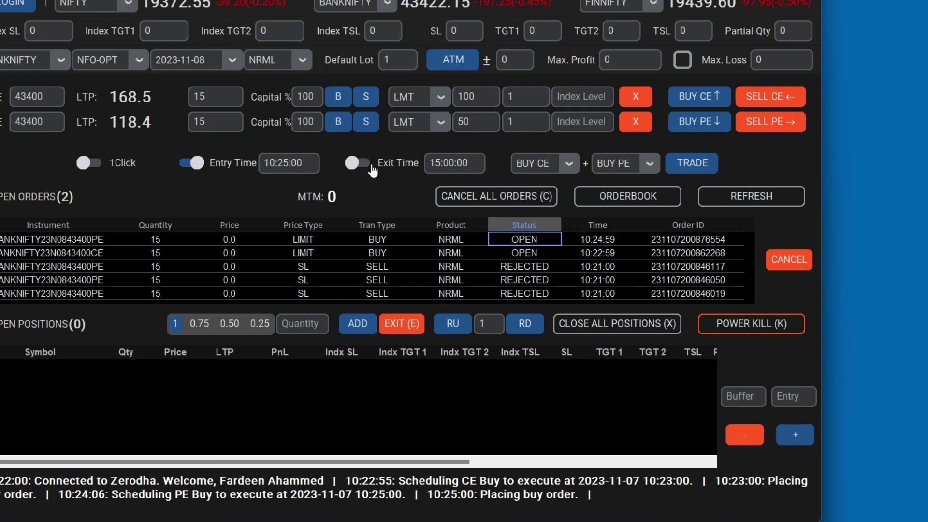
- Set the exit time to 10:28:00, enable timed exit, and check the scheduled exit in the activity log
{"action": "left_click", "coordinate": [442, 164]}
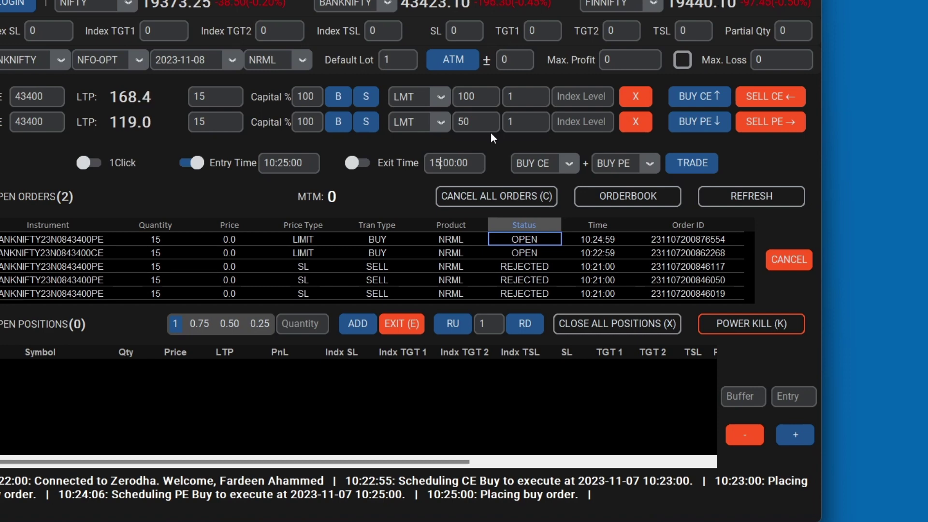
{"action": "key", "text": "BackSpace"}
{"action": "key", "text": "BackSpace"}
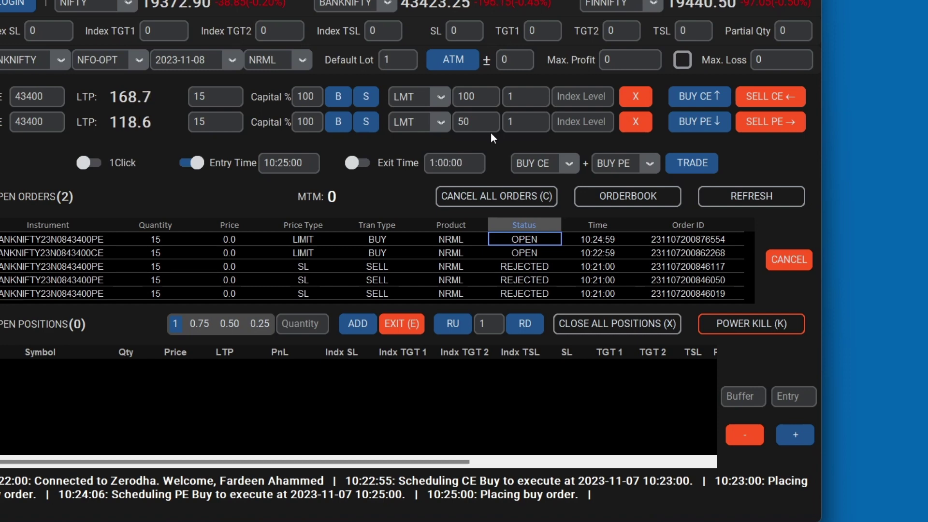
{"action": "type", "text": "10"}
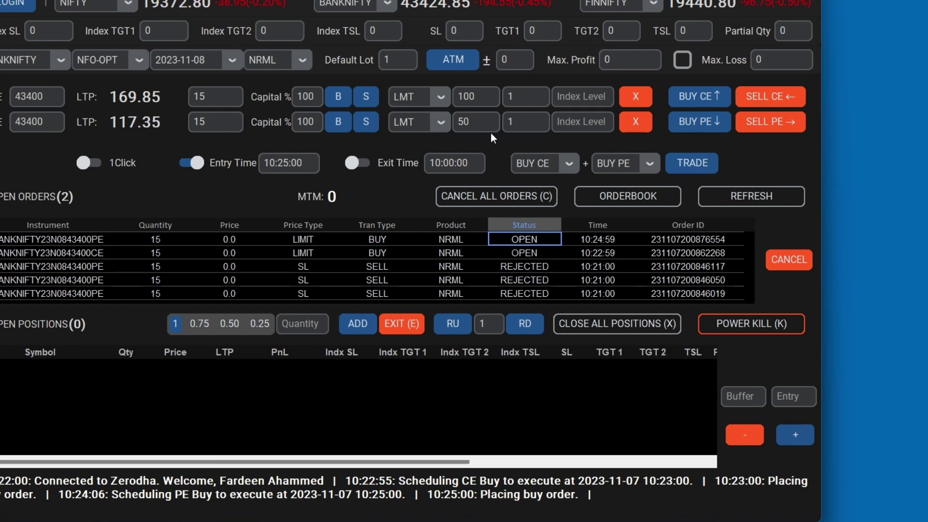
{"action": "key", "text": "Right"}
{"action": "key", "text": "Right"}
{"action": "key", "text": "Right"}
{"action": "type", "text": "28"}
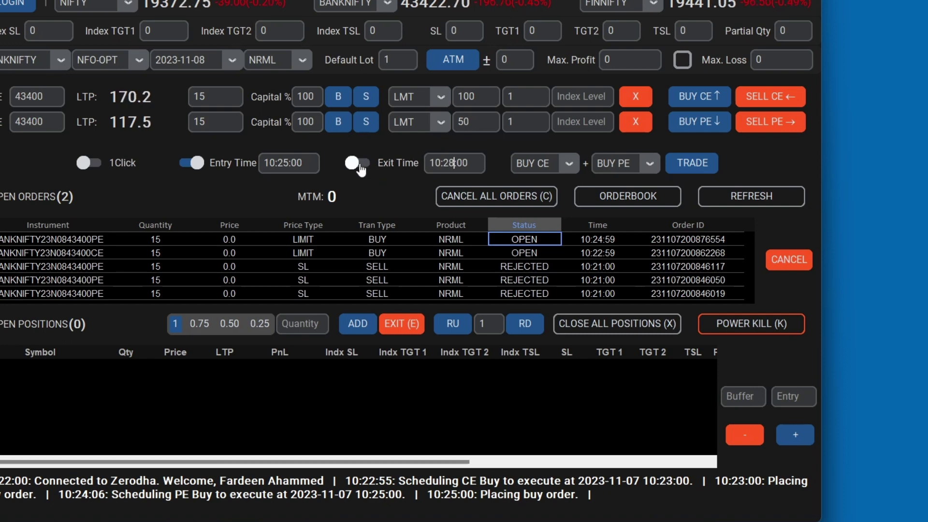
{"action": "left_click", "coordinate": [470, 163]}
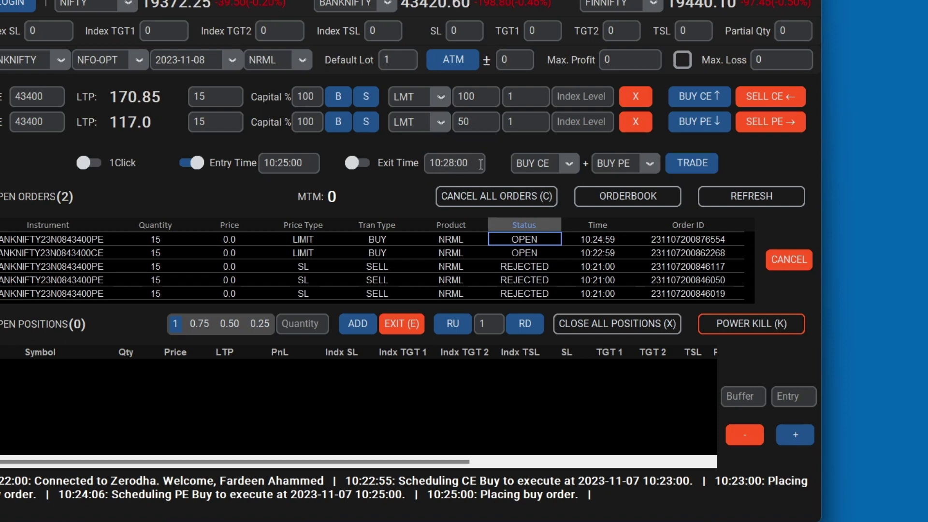
{"action": "left_click", "coordinate": [353, 168]}
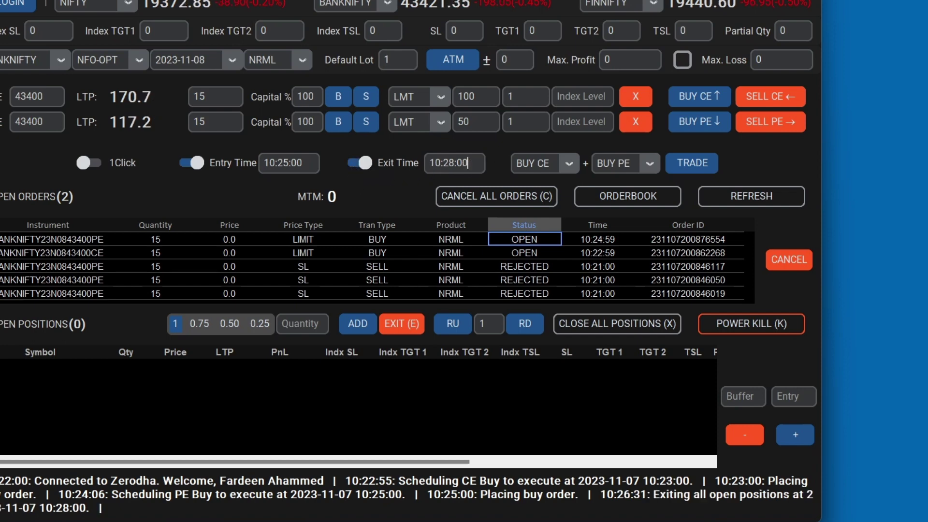
{"action": "left_click_drag", "start_coordinate": [654, 494], "coordinate": [768, 493]}
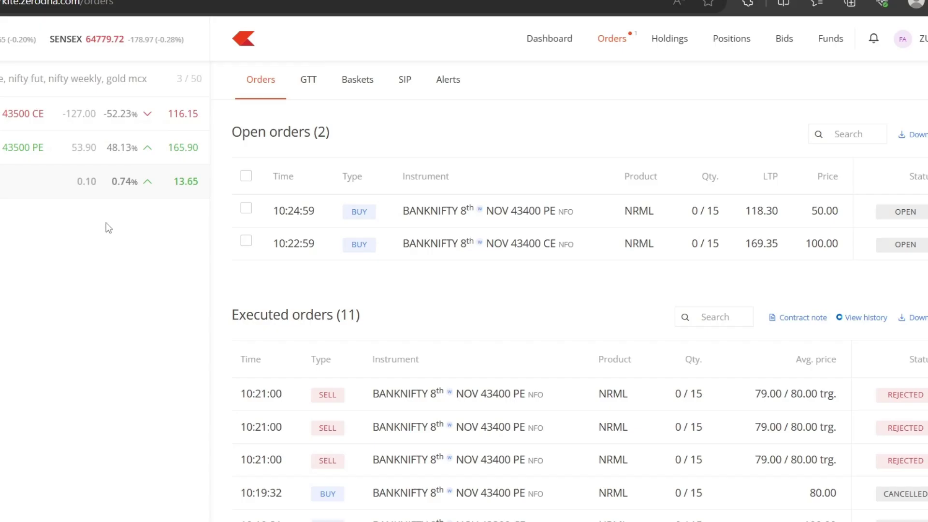
- Switch to Kite, buy 1 IDEA share on NSE as an intraday limit order at 13.65, and check the open position
{"action": "left_click", "coordinate": [21, 180]}
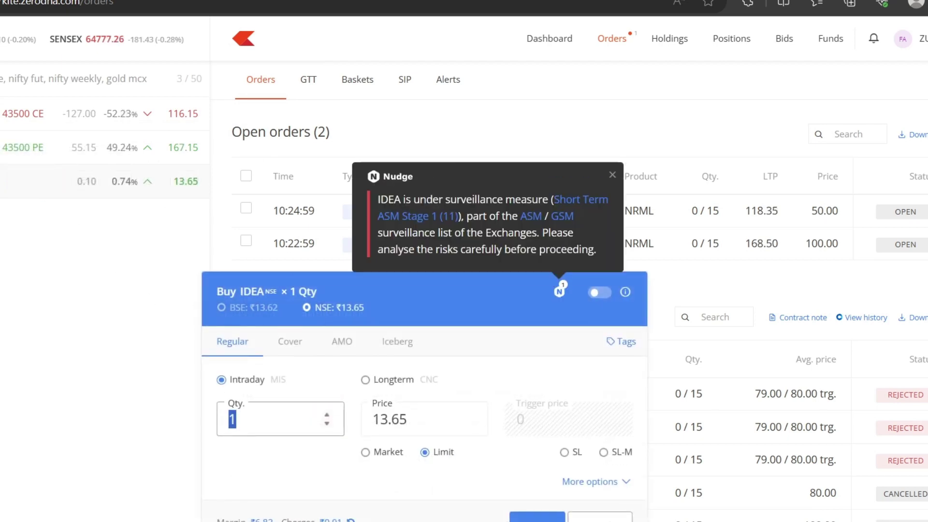
{"action": "left_click", "coordinate": [535, 518]}
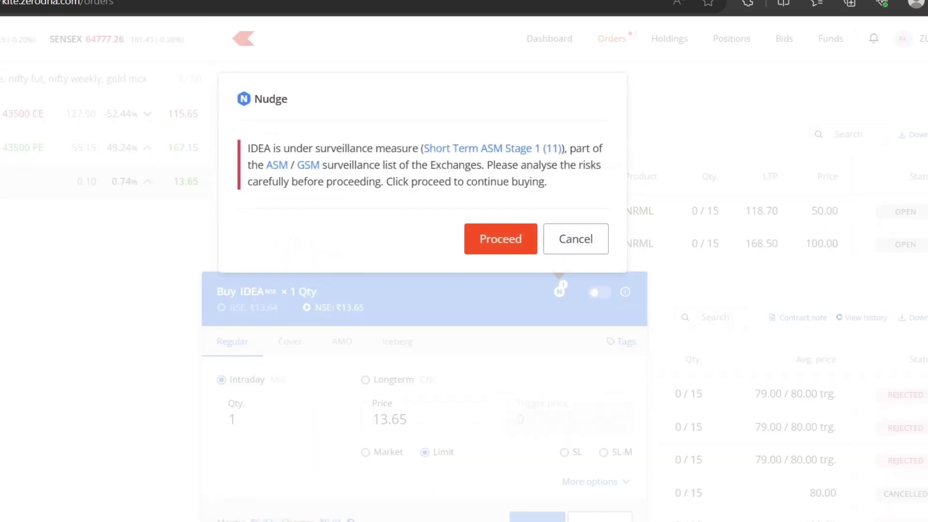
{"action": "left_click", "coordinate": [501, 239]}
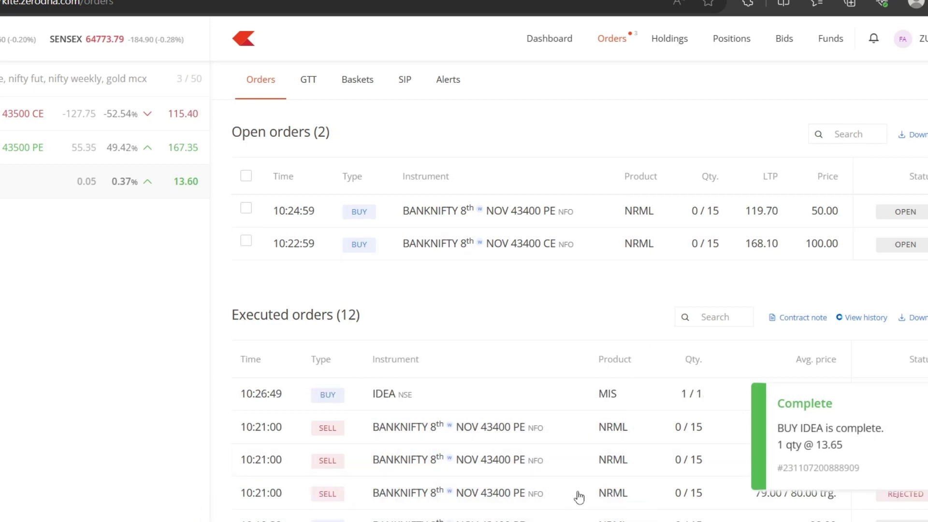
{"action": "left_click", "coordinate": [725, 43]}
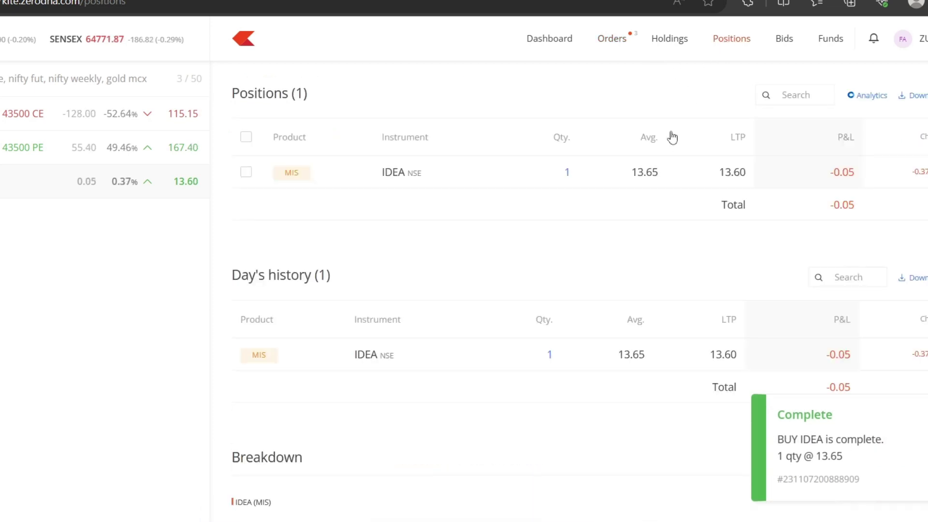
{"action": "left_click", "coordinate": [618, 44]}
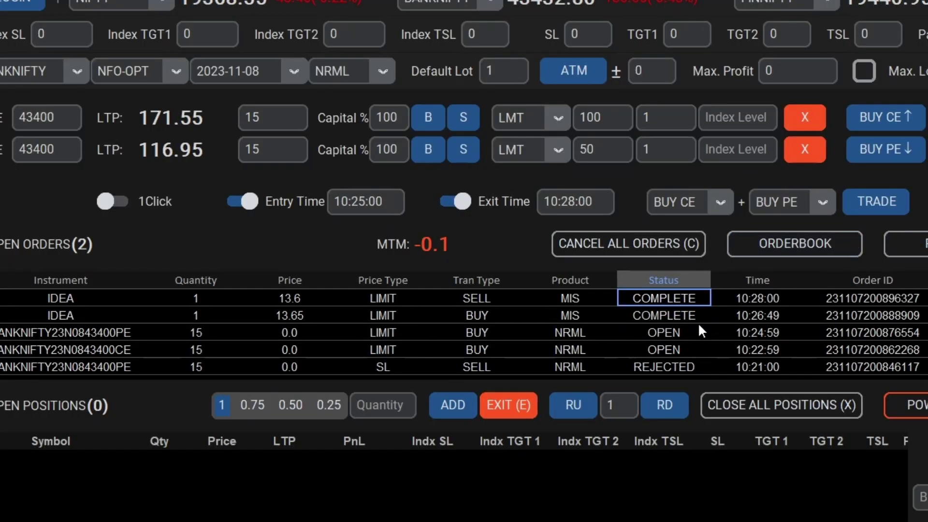
- Check the time of the IDEA sell order in UltraScalper's order list and in Kite's executed orders, and return to UltraScalper
{"action": "left_click", "coordinate": [743, 298]}
{"action": "left_click", "coordinate": [794, 243]}
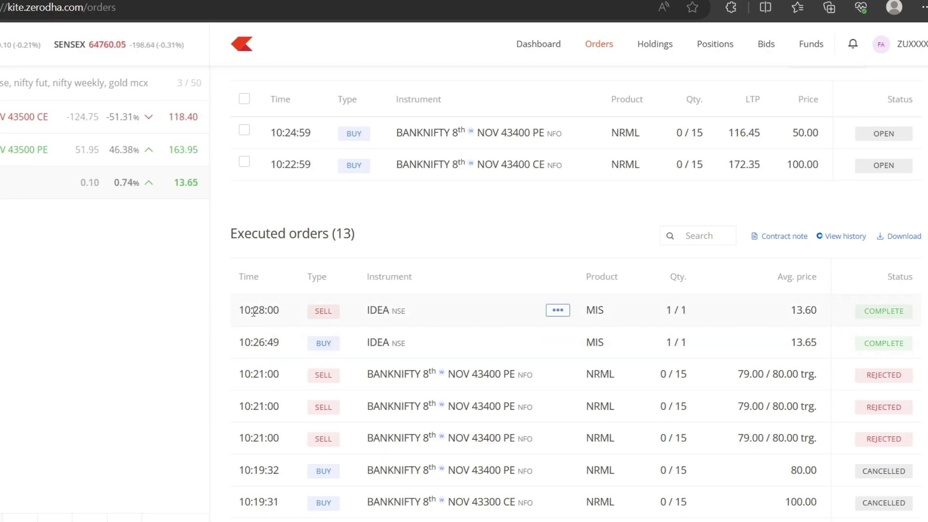
{"action": "key", "text": "alt+Tab"}
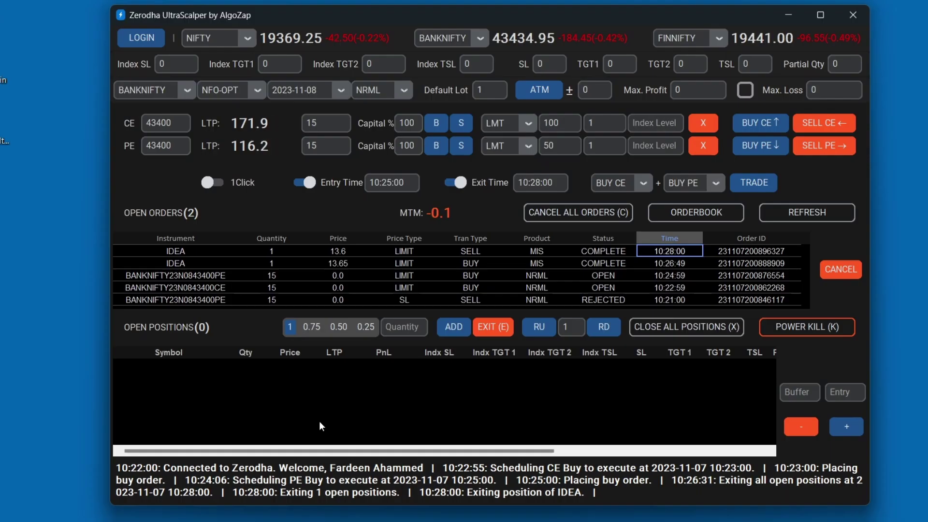
- Turn off timed exit and timed entry
{"action": "left_click", "coordinate": [453, 184]}
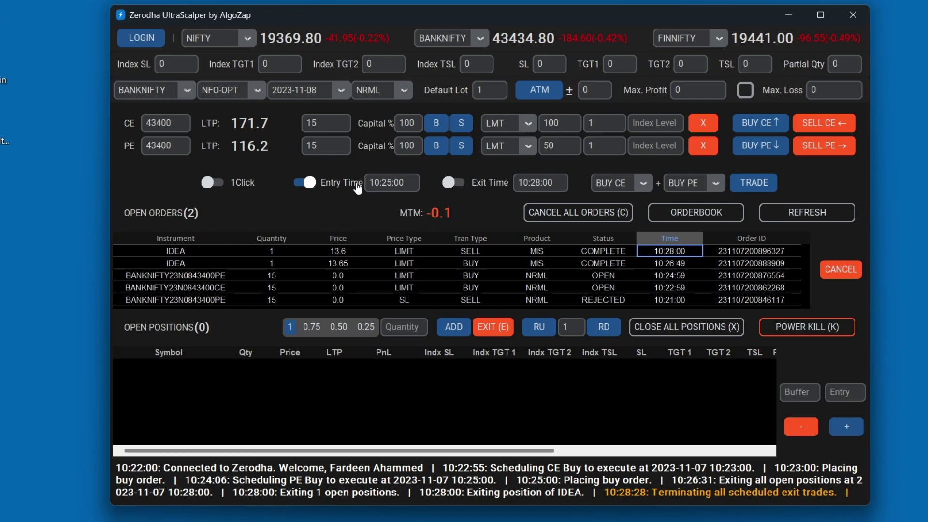
{"action": "left_click", "coordinate": [304, 183]}
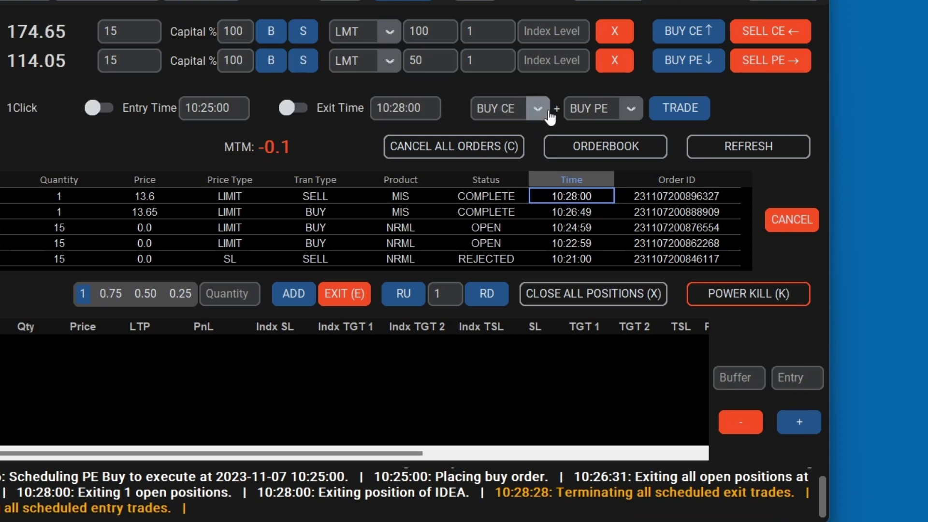
- Review the choices for both legs of the combined trade and select BUY CE plus BUY PE
{"action": "left_click", "coordinate": [536, 116]}
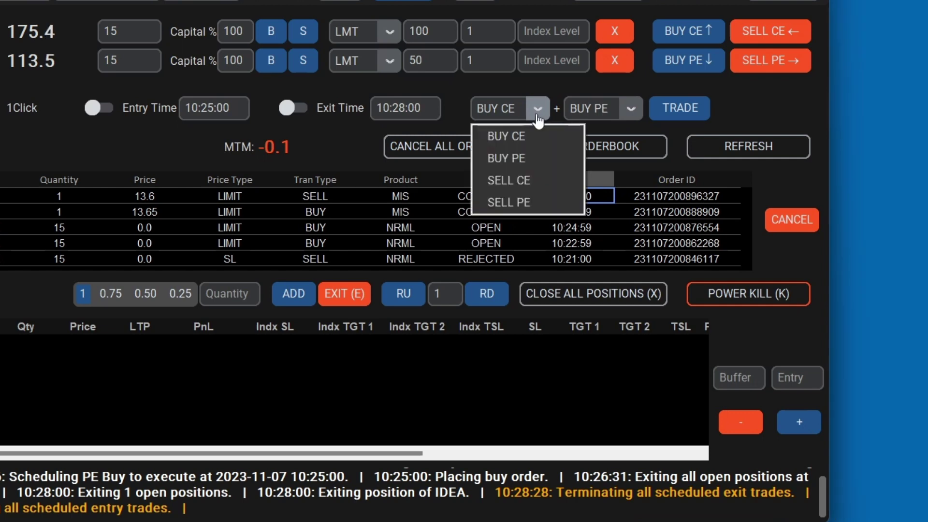
{"action": "left_click", "coordinate": [637, 111]}
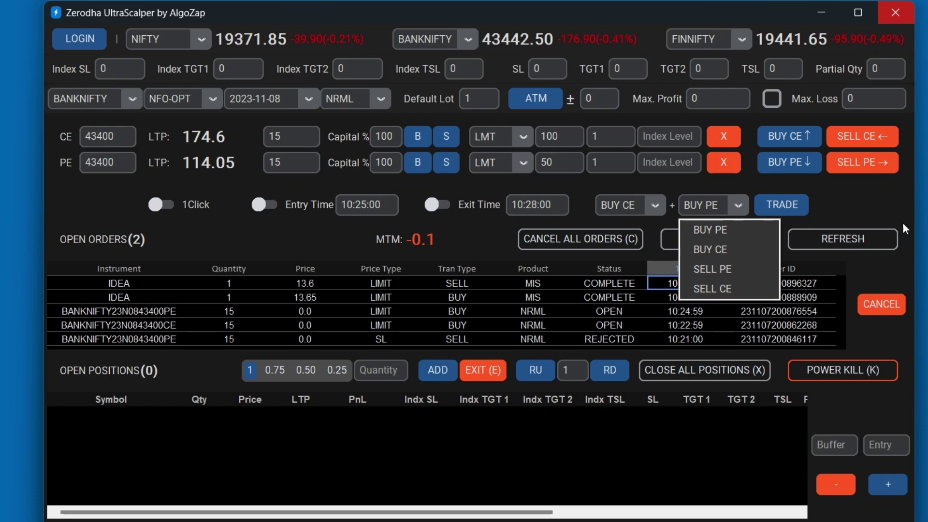
{"action": "left_click", "coordinate": [902, 222]}
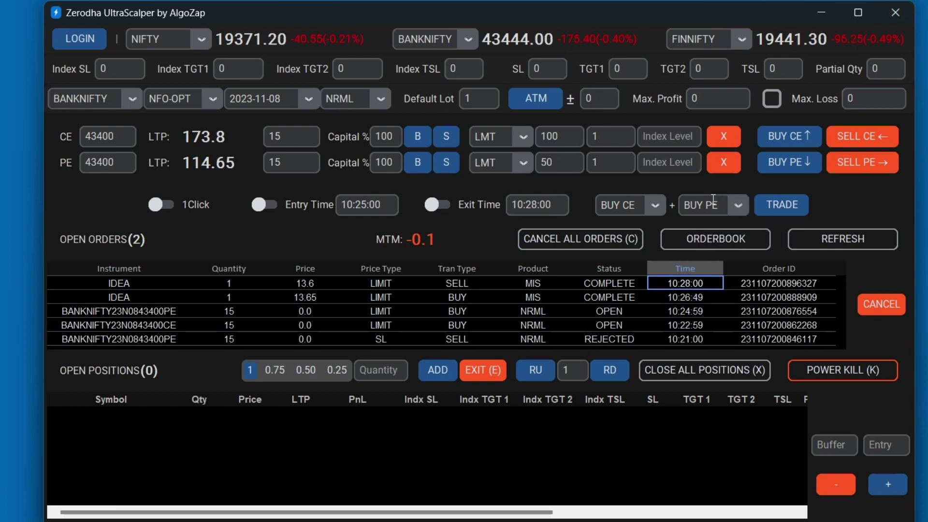
{"action": "left_click", "coordinate": [653, 205]}
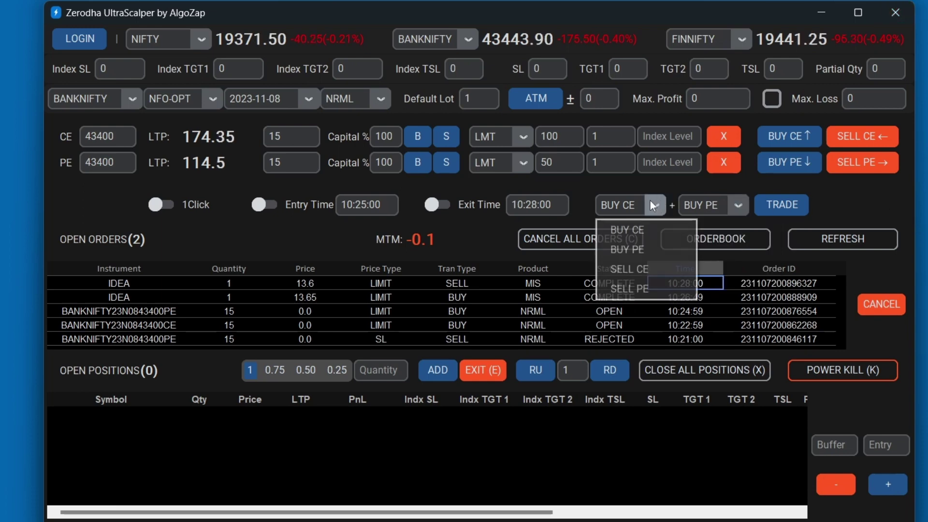
{"action": "left_click", "coordinate": [648, 228]}
{"action": "left_click", "coordinate": [739, 205]}
{"action": "left_click", "coordinate": [717, 233]}
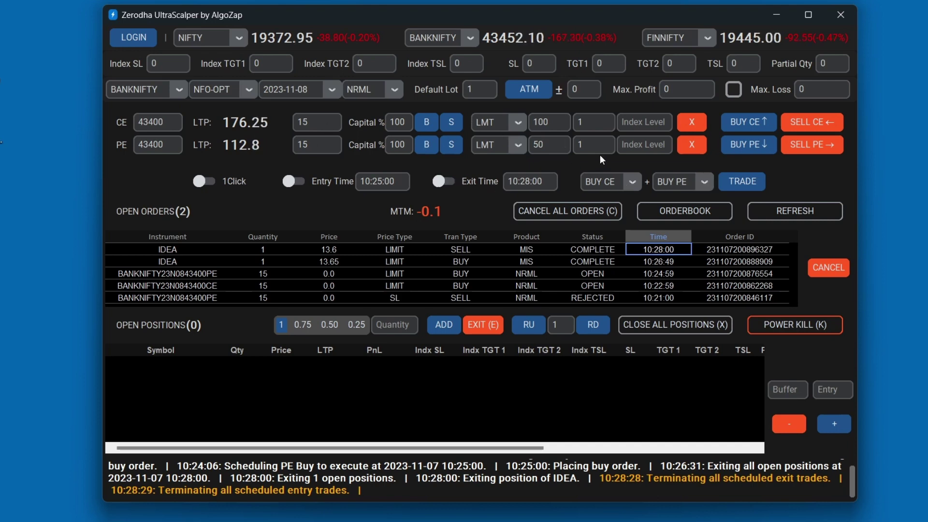
- Place the combined BUY CE plus BUY PE trade and check the status of its orders
{"action": "left_click", "coordinate": [740, 184]}
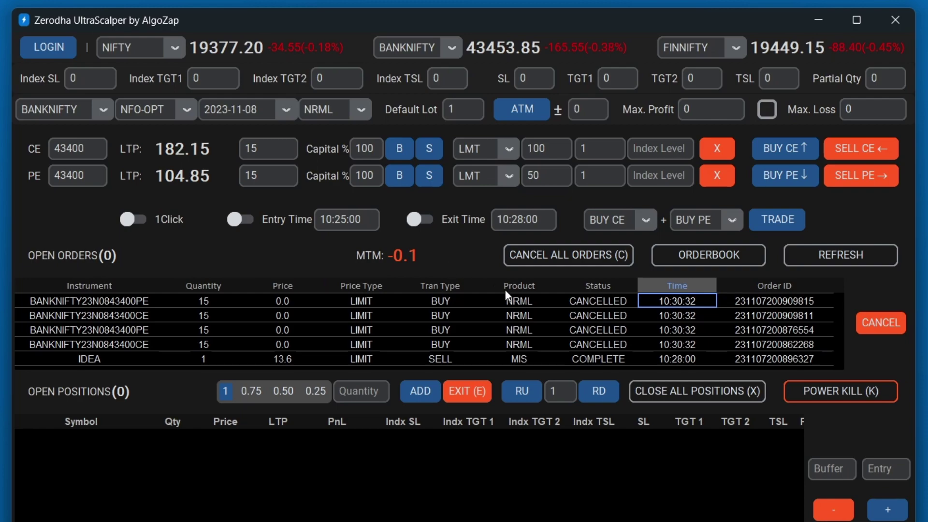
{"action": "left_click", "coordinate": [590, 314]}
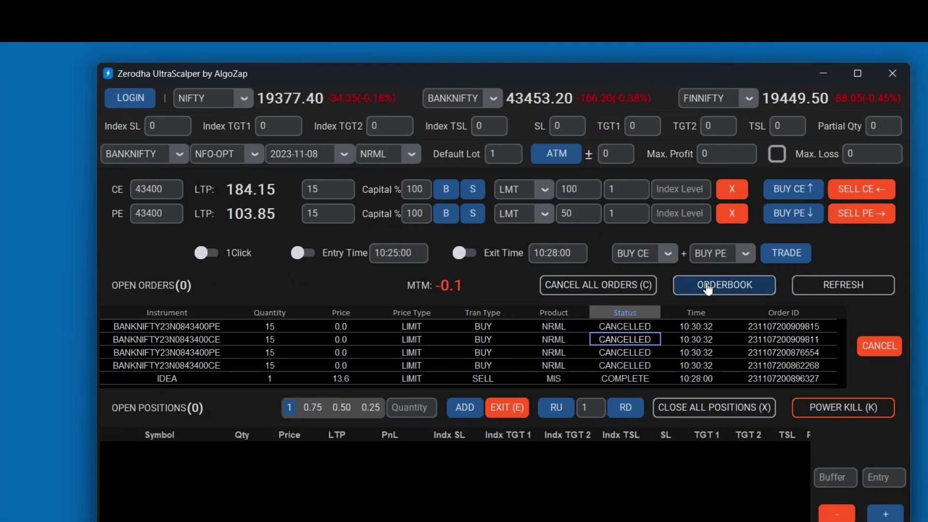
- Open the full orderbook, review the day's orders, and return to the recent orders list in the trading window
{"action": "left_click", "coordinate": [706, 287]}
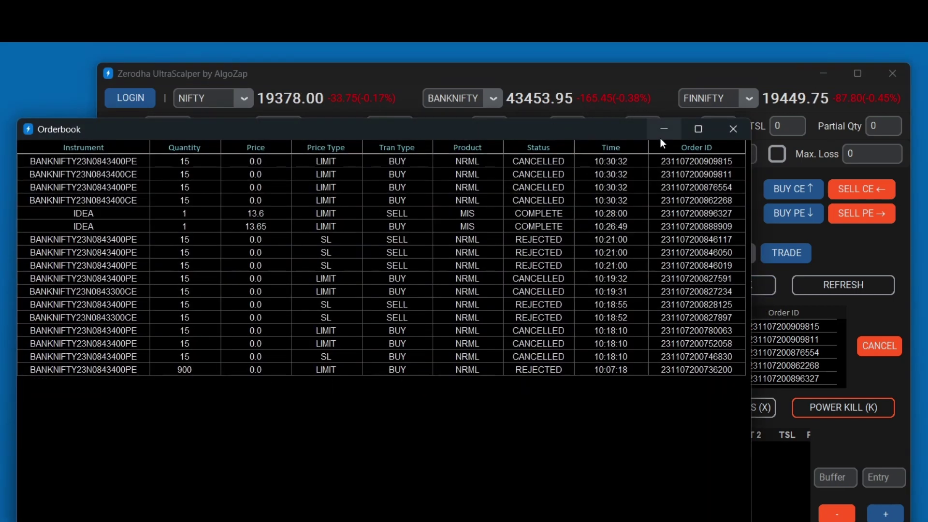
{"action": "left_click", "coordinate": [698, 128]}
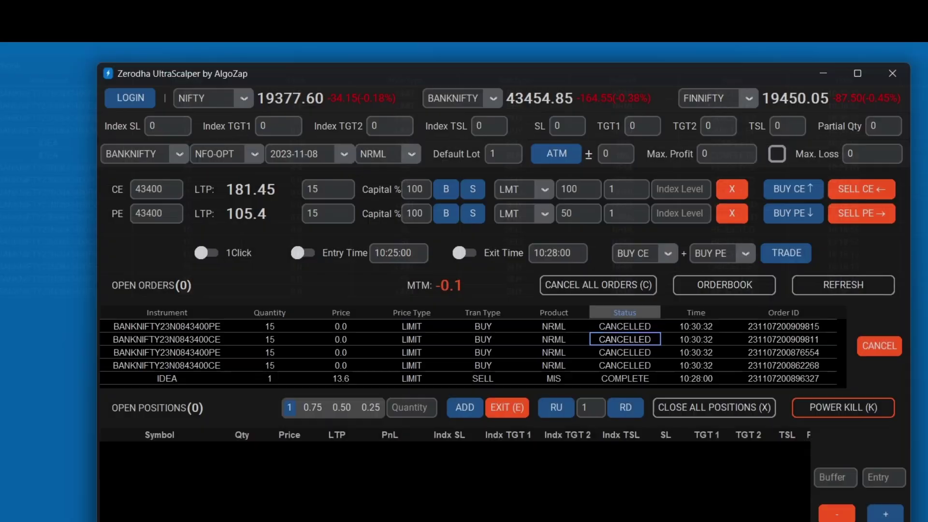
{"action": "left_click", "coordinate": [521, 340]}
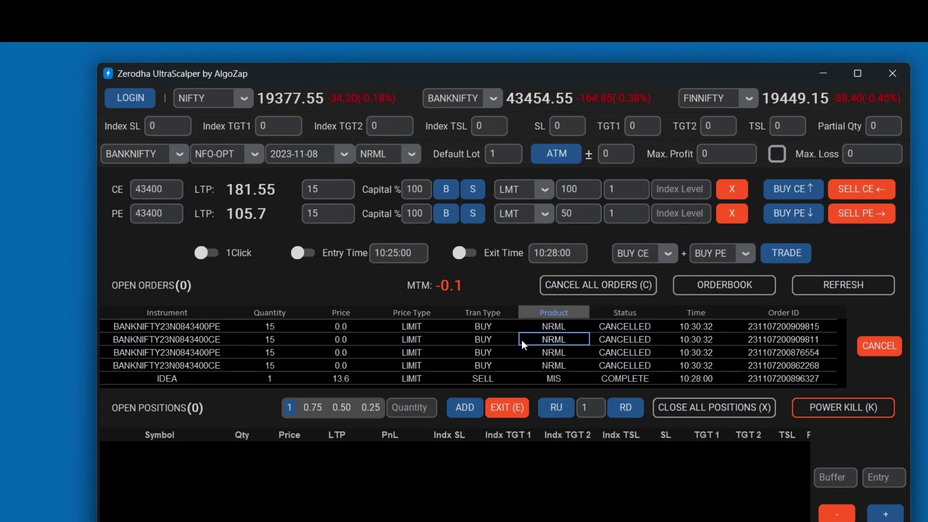
{"action": "scroll", "coordinate": [521, 340], "scroll_direction": "down", "scroll_amount": 5}
{"action": "scroll", "coordinate": [521, 340], "scroll_direction": "up", "scroll_amount": 5}
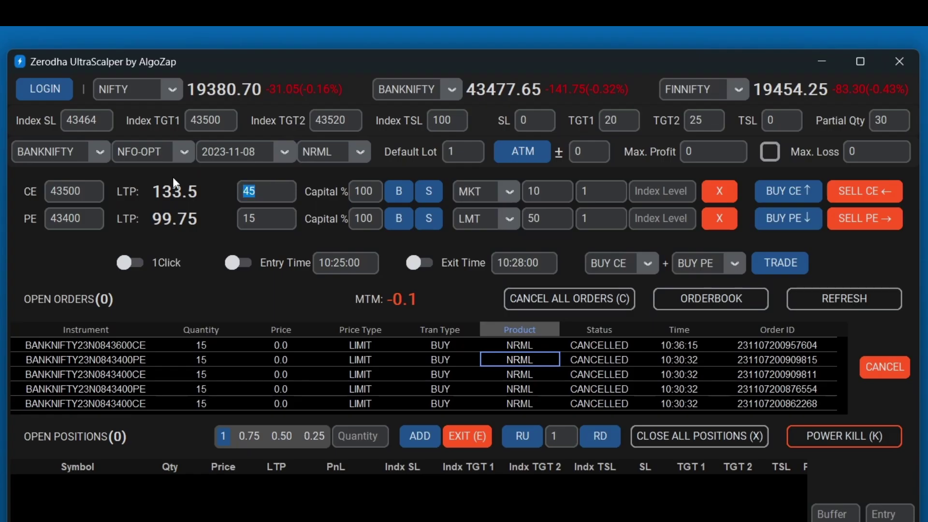
- Set the CE quantity to 30 and the partial quantity to 15, and minimize the Kite chart
{"action": "type", "text": "30"}
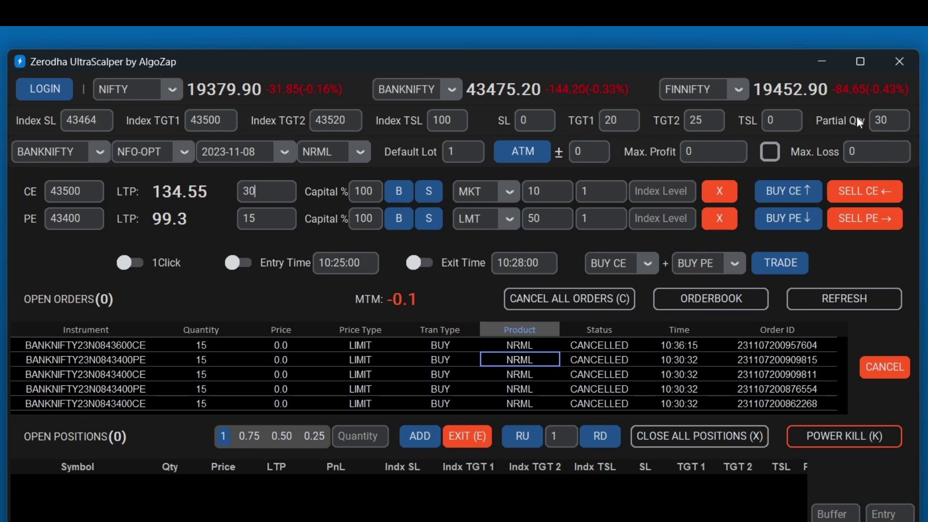
{"action": "double_click", "coordinate": [896, 118]}
{"action": "type", "text": "15"}
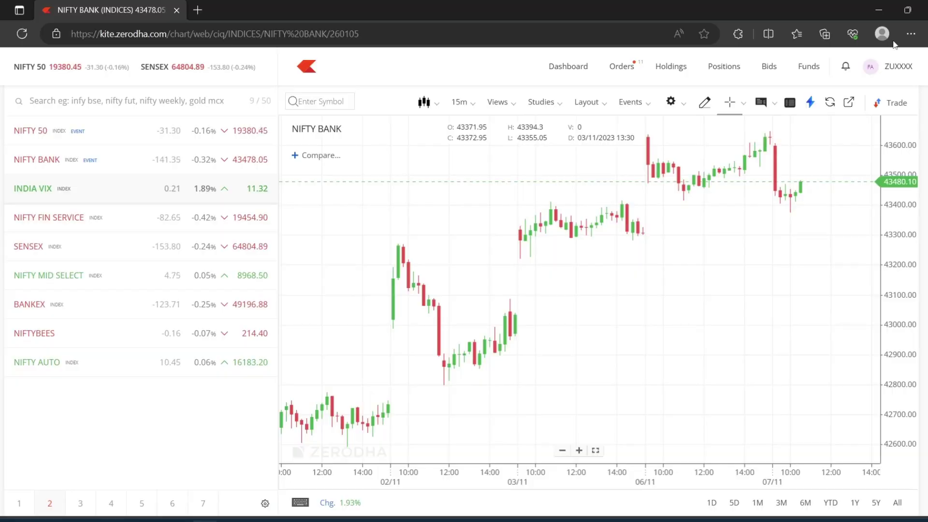
{"action": "left_click", "coordinate": [878, 9]}
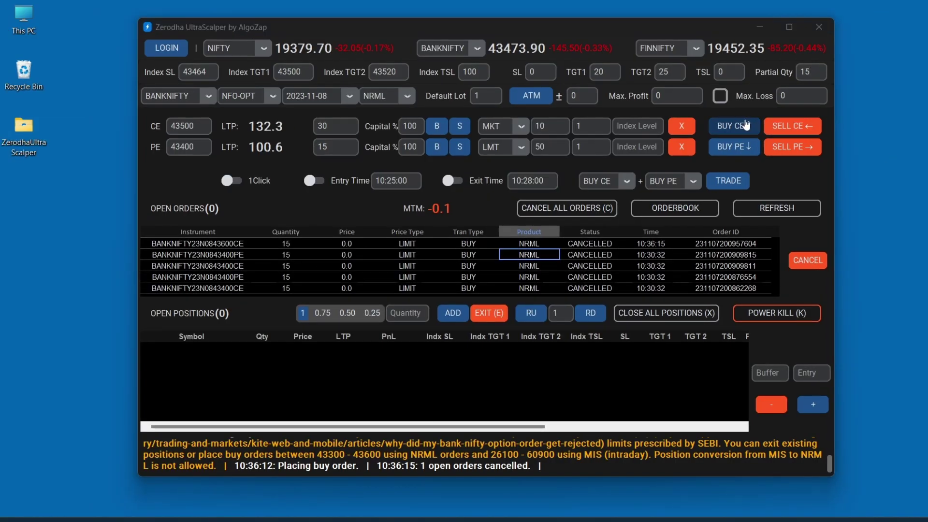
- Buy the BANKNIFTY 43500 CE at market and check the open position's stop loss, target and partial quantity values
{"action": "left_click", "coordinate": [746, 125]}
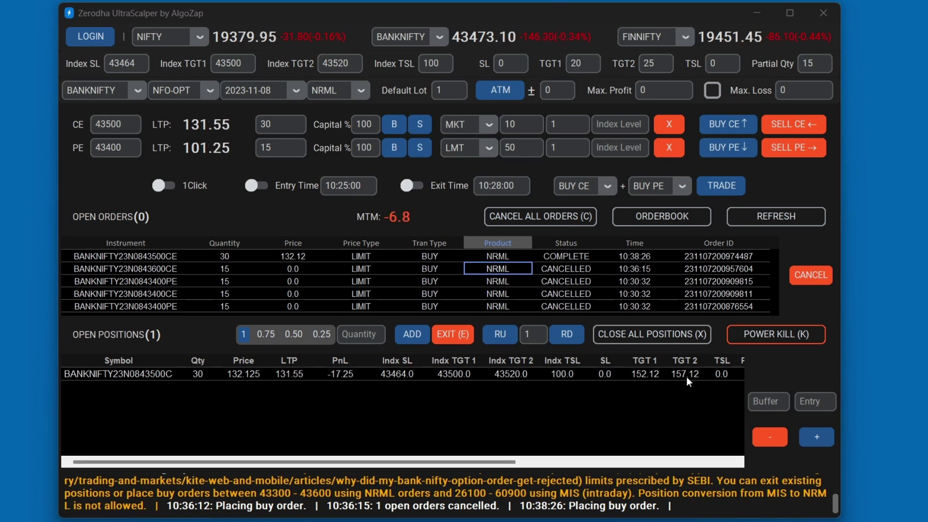
{"action": "left_click_drag", "start_coordinate": [497, 464], "coordinate": [516, 462]}
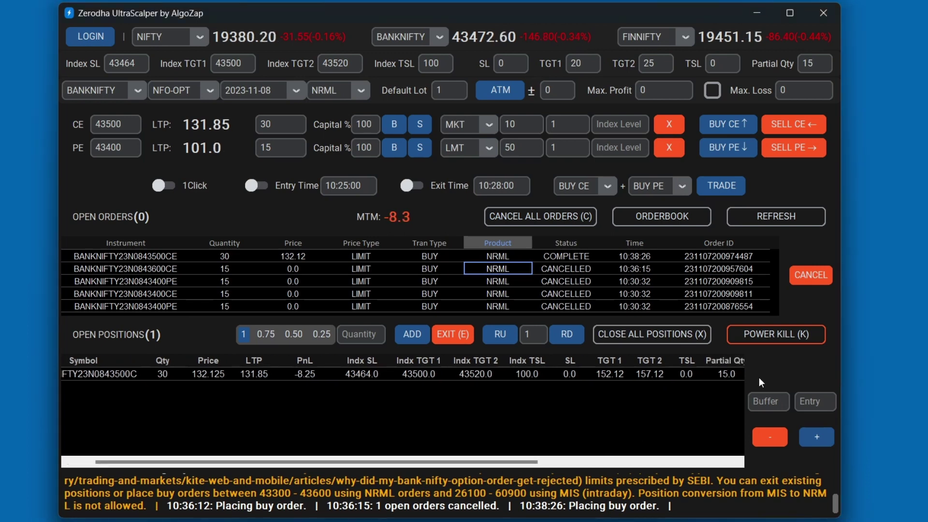
{"action": "left_click_drag", "start_coordinate": [456, 458], "coordinate": [405, 458]}
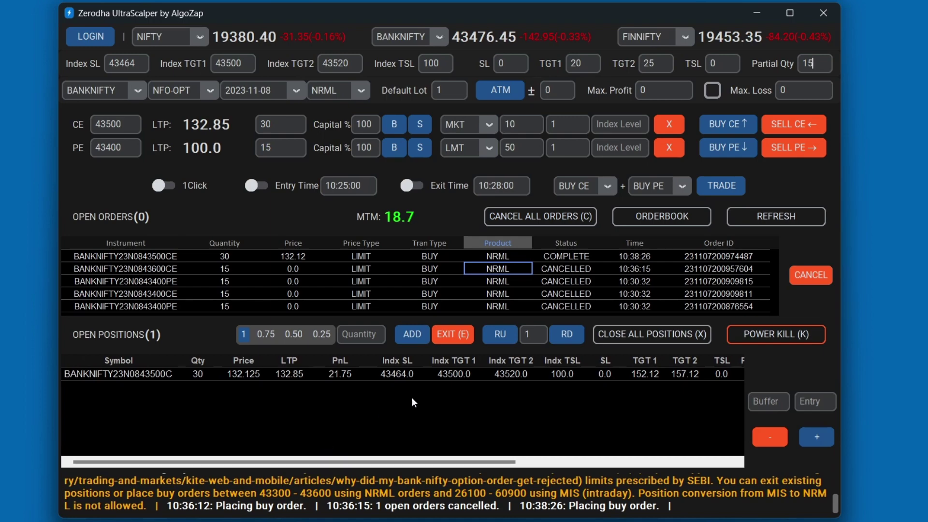
- Raise the open position's index stop loss to 43465 and lower it back to 43464
{"action": "left_click", "coordinate": [401, 373]}
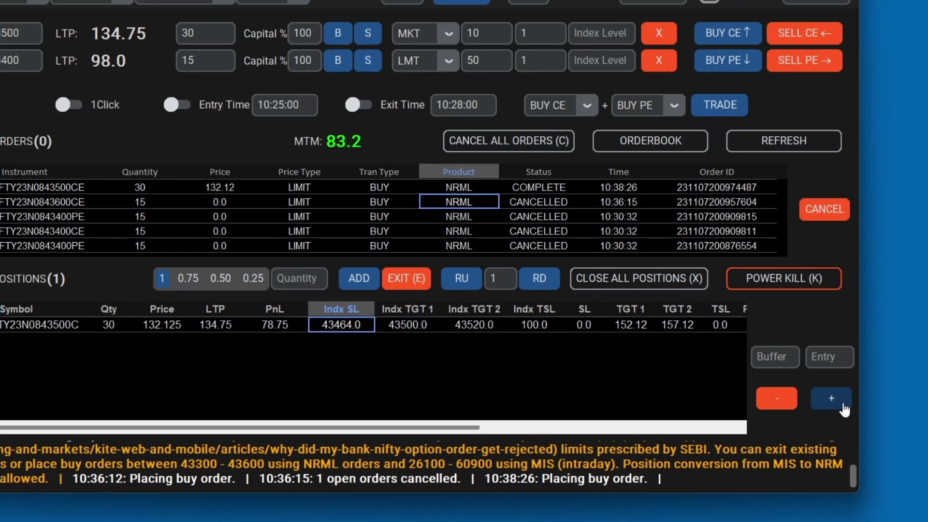
{"action": "left_click", "coordinate": [824, 441]}
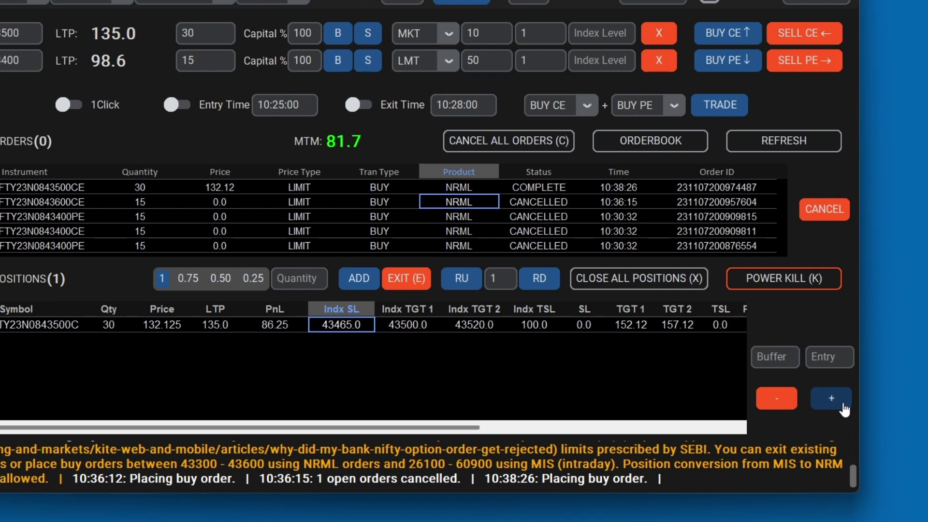
{"action": "left_click", "coordinate": [789, 401]}
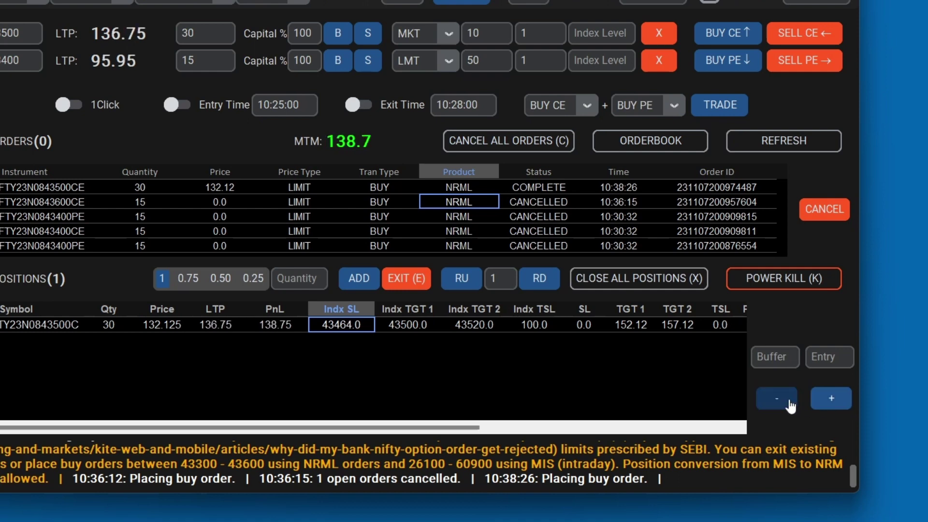
- Raise and lower the open position's TGT 1 in single-point steps, ending at 153.12
{"action": "left_click", "coordinate": [630, 325]}
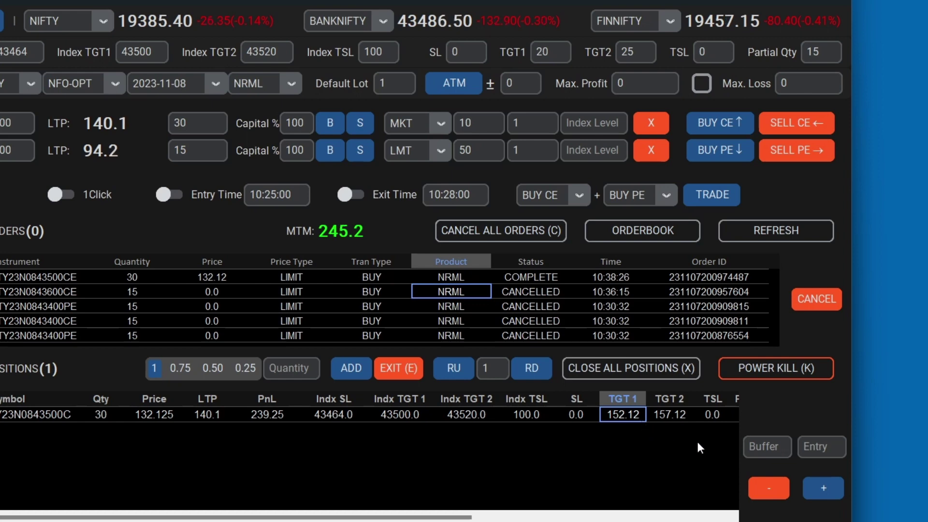
{"action": "left_click", "coordinate": [822, 489]}
{"action": "left_click", "coordinate": [823, 489]}
{"action": "left_click", "coordinate": [822, 489]}
{"action": "left_click", "coordinate": [822, 489]}
{"action": "left_click", "coordinate": [822, 489]}
{"action": "left_click", "coordinate": [787, 490]}
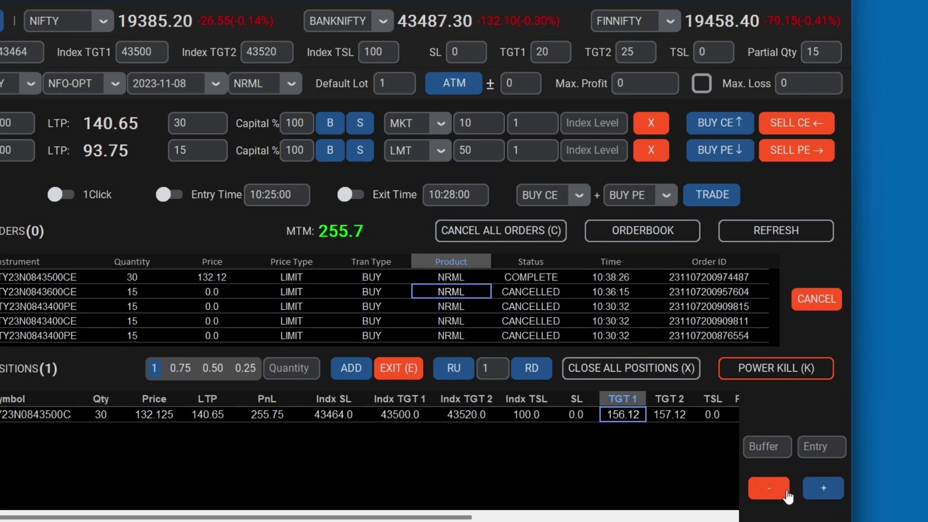
{"action": "left_click", "coordinate": [786, 490]}
{"action": "left_click", "coordinate": [787, 490]}
{"action": "left_click", "coordinate": [787, 490]}
- Set the buffer to 5 and raise TGT 1 in five-point steps to 178.12
{"action": "left_click", "coordinate": [767, 446]}
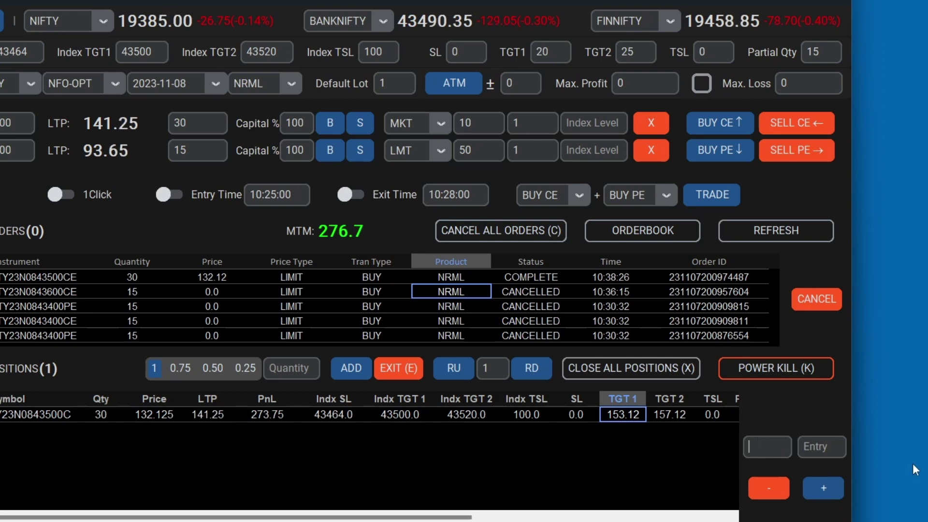
{"action": "type", "text": "5"}
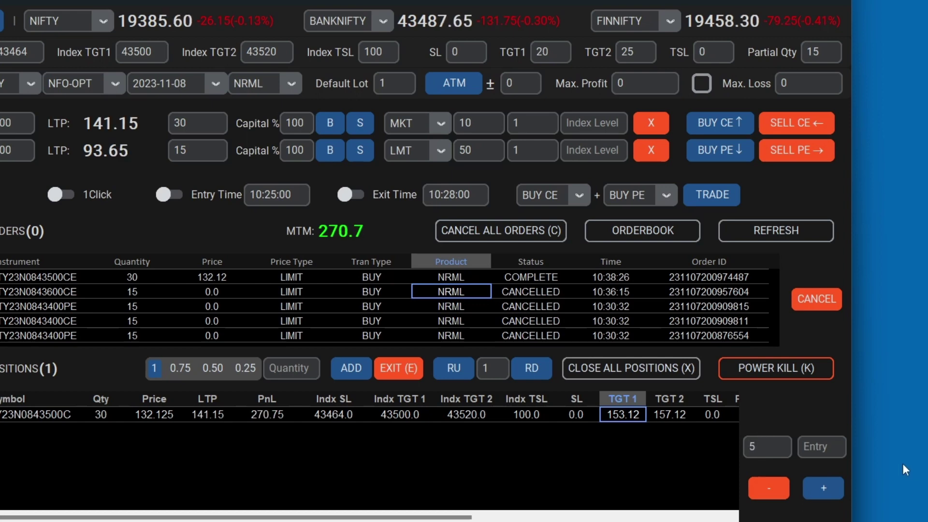
{"action": "left_click", "coordinate": [823, 488]}
{"action": "left_click", "coordinate": [822, 488]}
{"action": "left_click", "coordinate": [822, 488]}
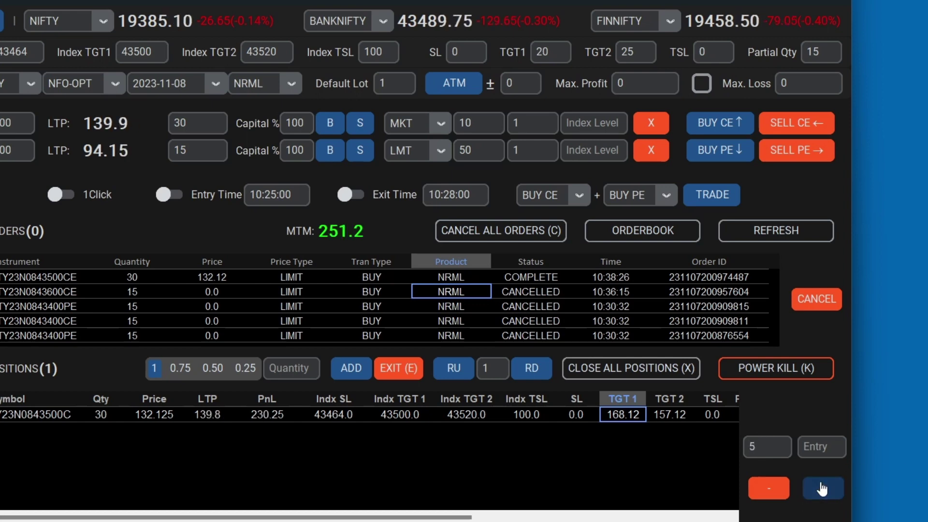
{"action": "left_click", "coordinate": [821, 488]}
{"action": "left_click", "coordinate": [821, 488]}
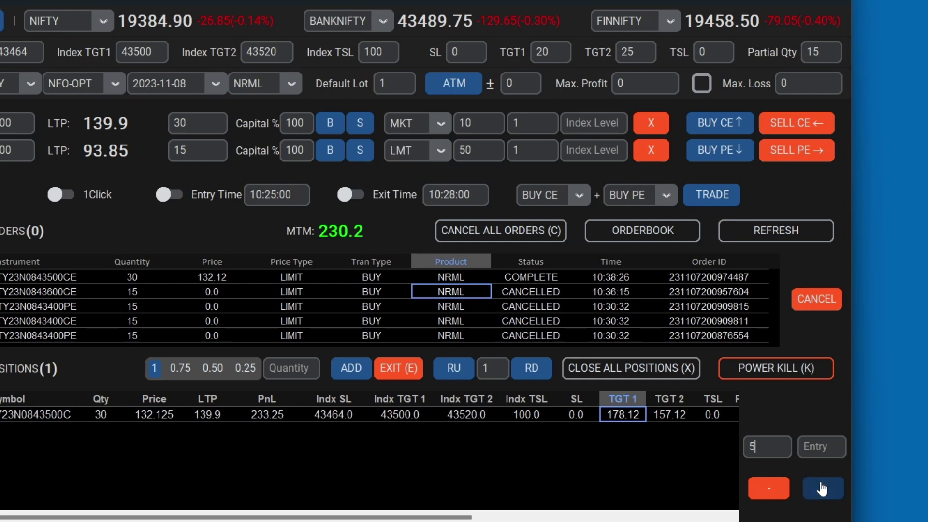
- Lower TGT 1 in five-point steps back to 153.12
{"action": "left_click", "coordinate": [768, 488]}
{"action": "left_click", "coordinate": [768, 488]}
{"action": "left_click", "coordinate": [768, 488]}
{"action": "left_click", "coordinate": [768, 488]}
{"action": "left_click", "coordinate": [768, 488]}
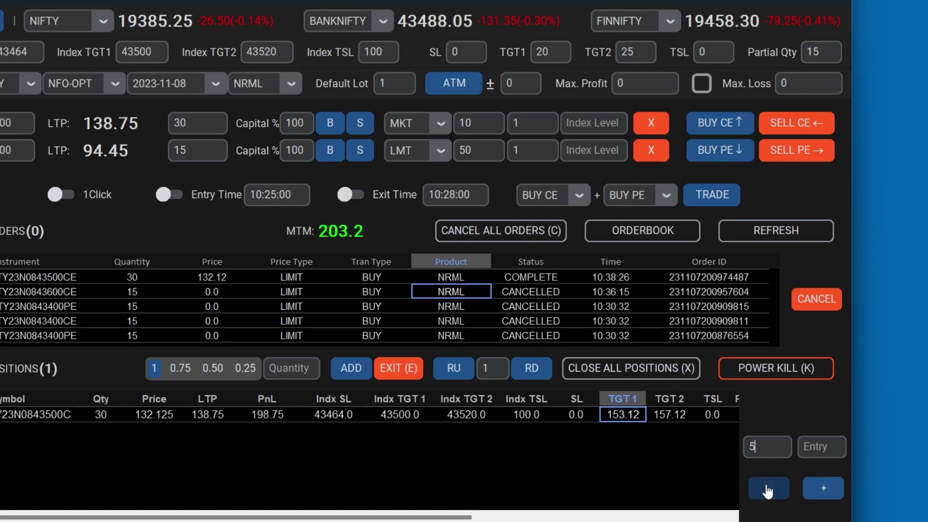
- Clear the buffer and lower TGT 1 by one point to 152.12
{"action": "left_click_drag", "start_coordinate": [760, 446], "coordinate": [739, 445]}
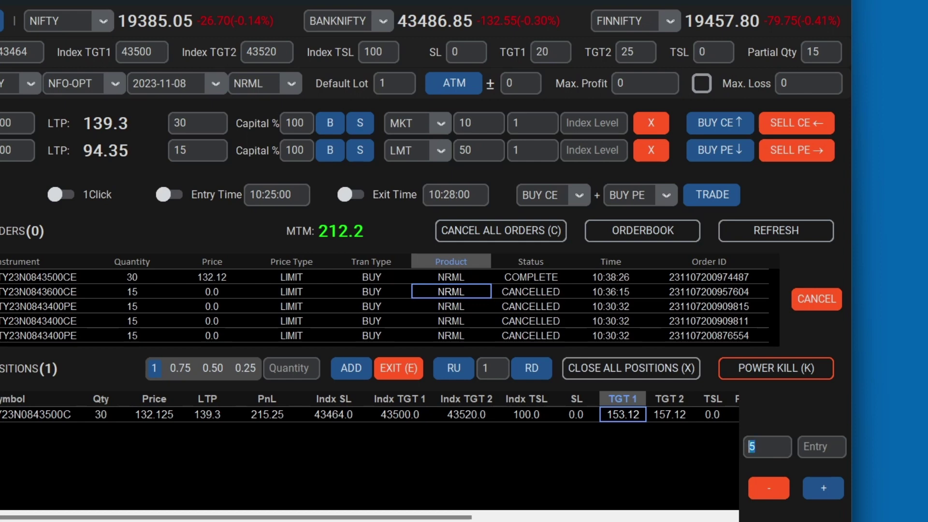
{"action": "key", "text": "BackSpace"}
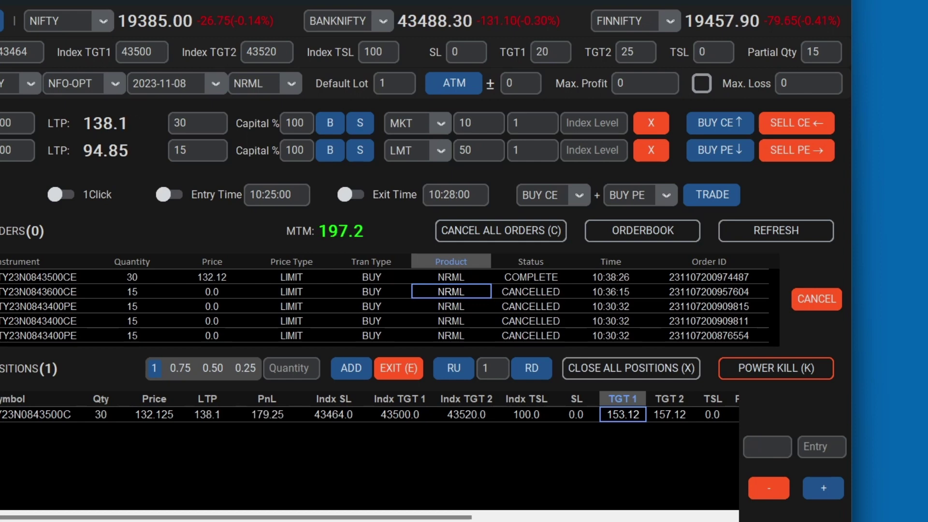
{"action": "left_click", "coordinate": [779, 491]}
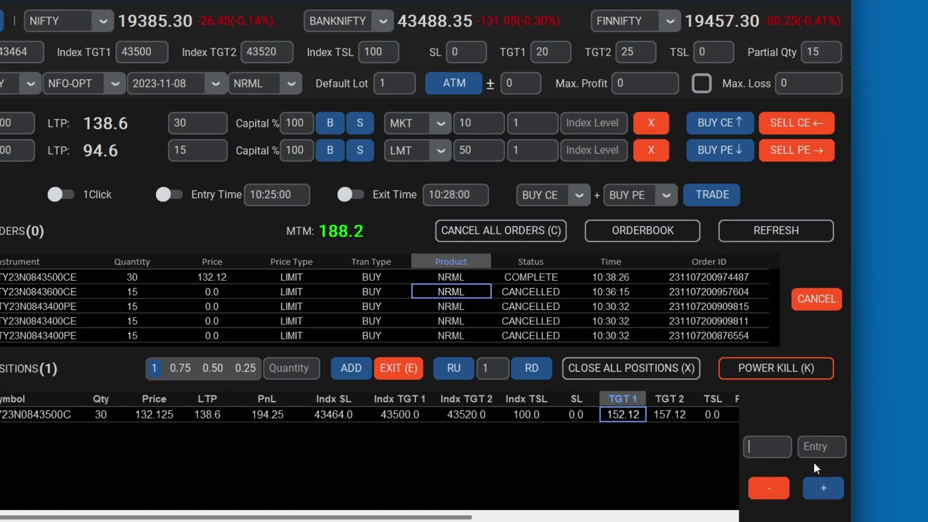
- Set the position's TGT 1 directly to 200 through the entry value
{"action": "left_click", "coordinate": [822, 446]}
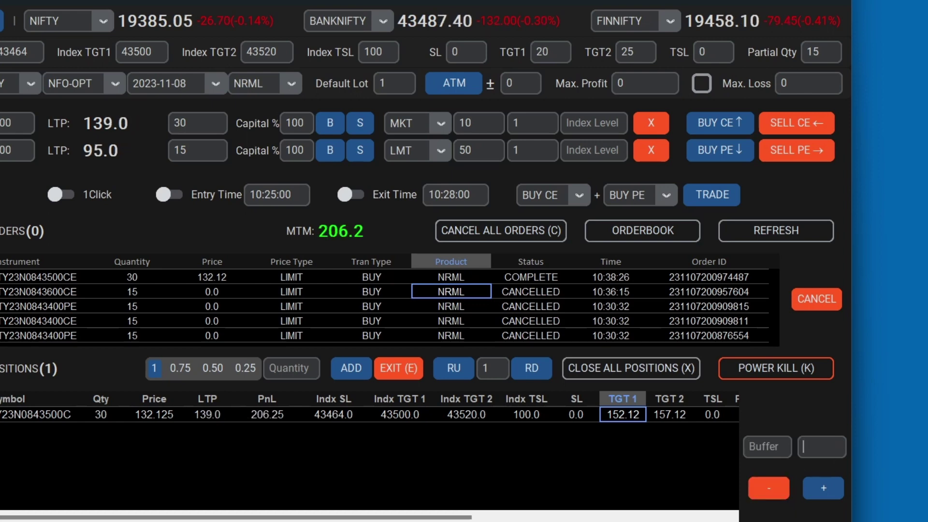
{"action": "type", "text": "200"}
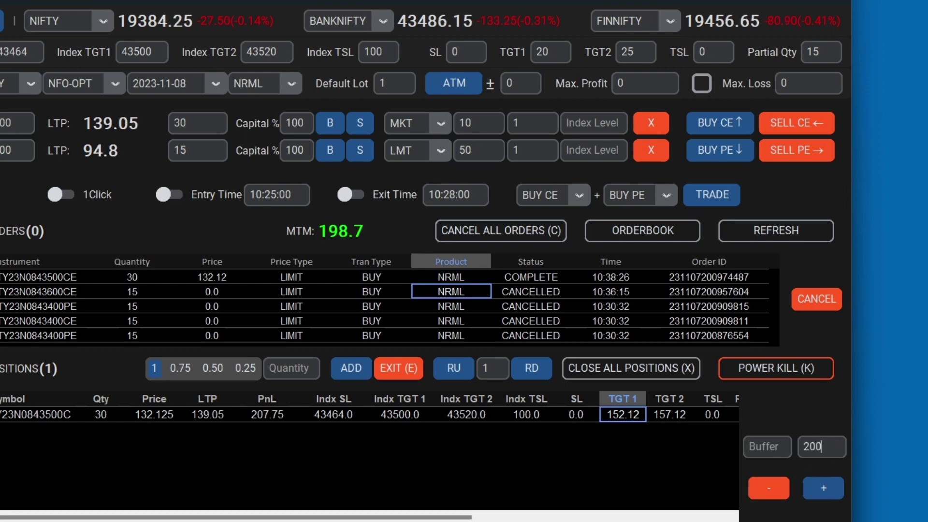
{"action": "key", "text": "Return"}
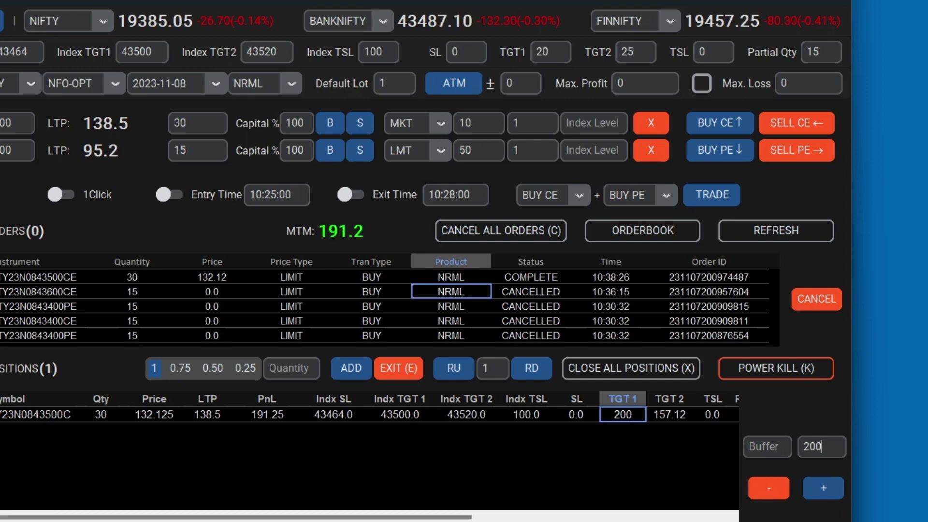
- Replace the entry value with 152 and apply it to the position's TGT 1
{"action": "type", "text": "1"}
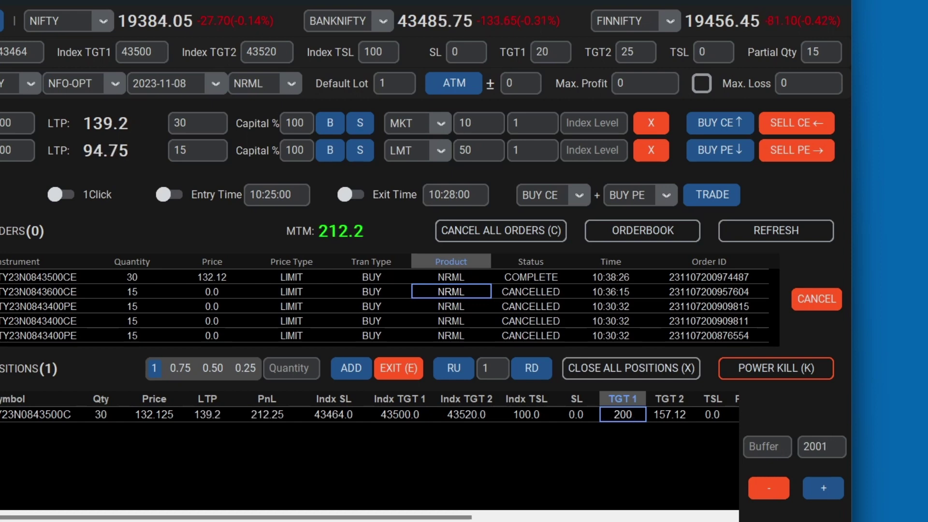
{"action": "key", "text": "BackSpace"}
{"action": "key", "text": "BackSpace"}
{"action": "key", "text": "BackSpace"}
{"action": "key", "text": "BackSpace"}
{"action": "type", "text": "15"}
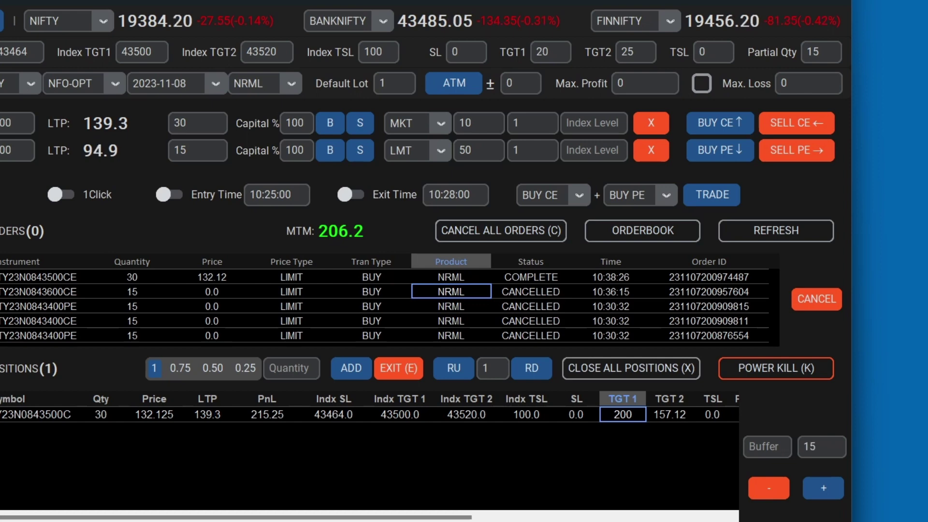
{"action": "type", "text": "2"}
{"action": "key", "text": "Return"}
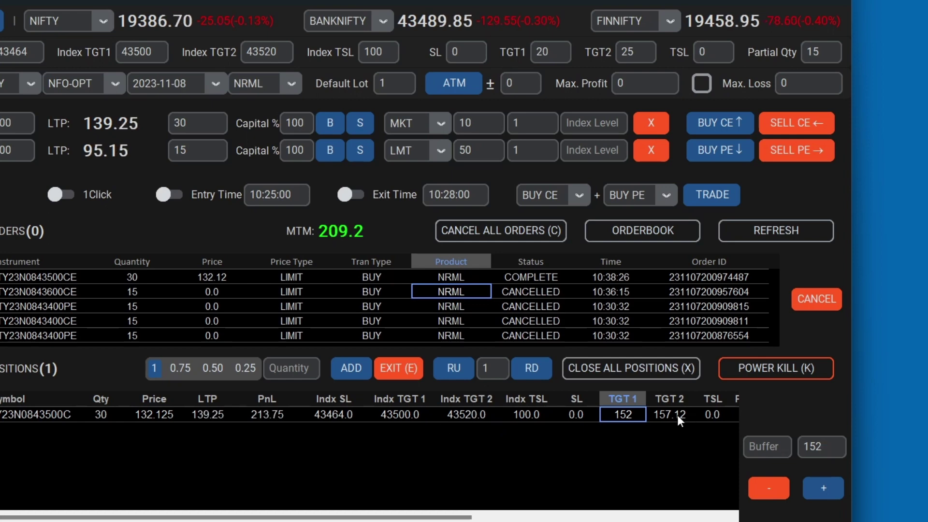
- Select the open 43500 CE position, try the 0.50 and 0.25 quantity fractions, and settle on 0.50 for a quantity of 15
{"action": "left_click", "coordinate": [67, 415]}
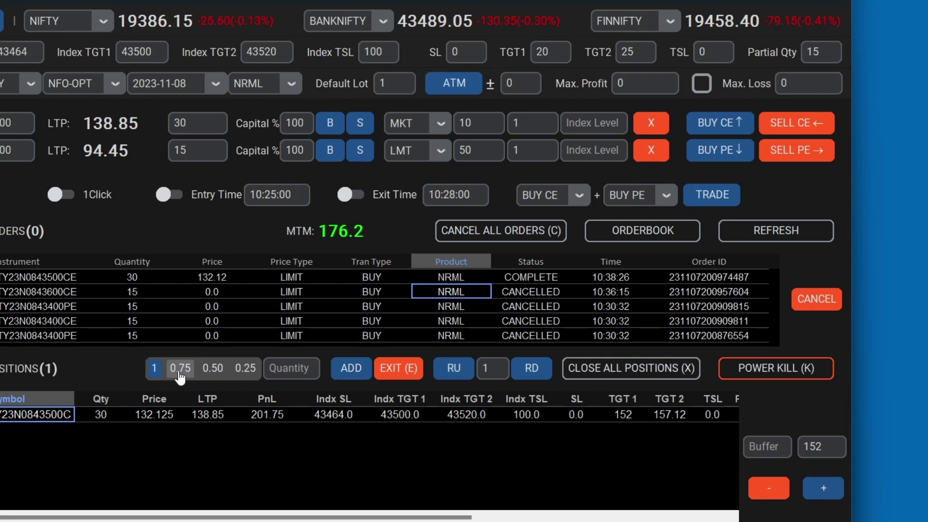
{"action": "left_click", "coordinate": [215, 370]}
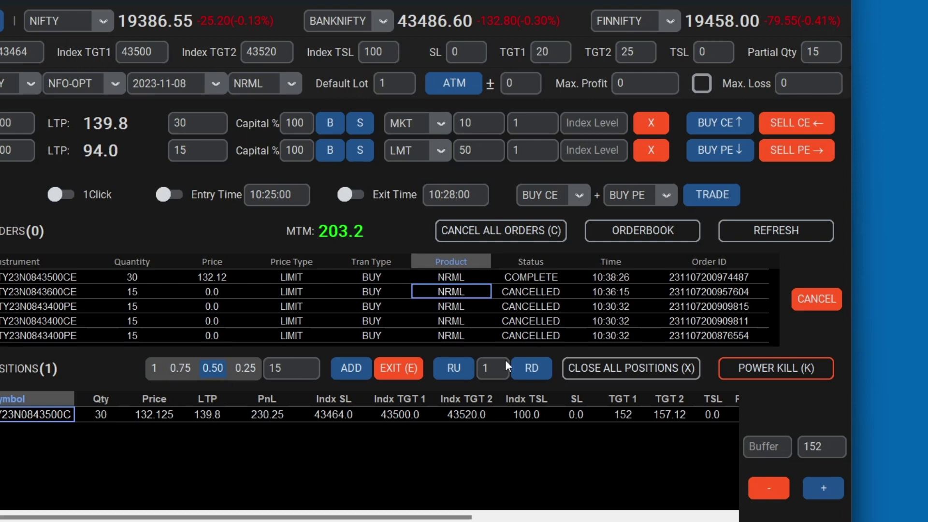
{"action": "left_click", "coordinate": [248, 371]}
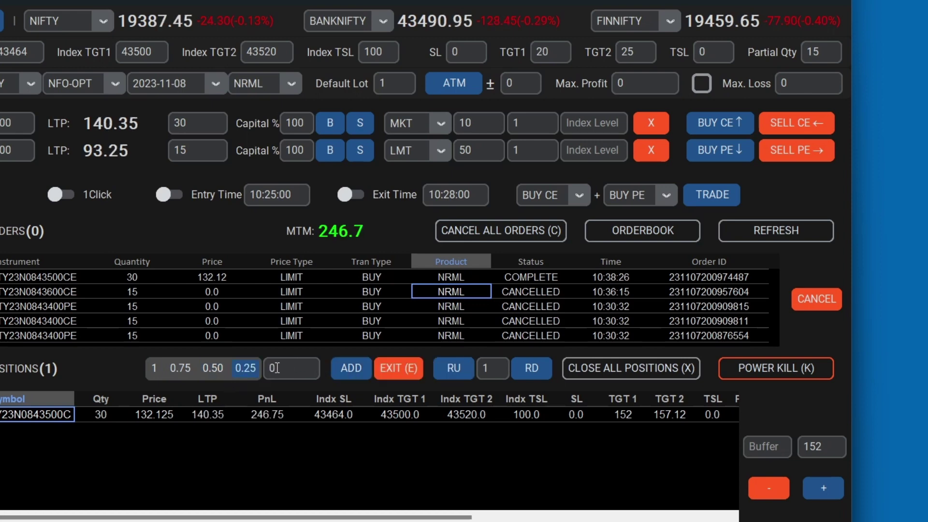
{"action": "left_click", "coordinate": [213, 371]}
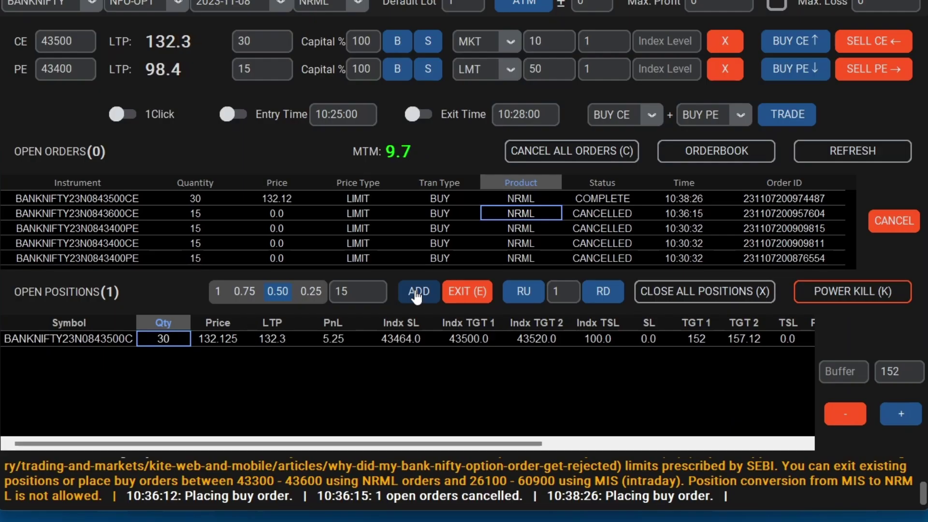
- Add 15 quantity to the open 43500 CE position and exit 15 quantity from it
{"action": "left_click", "coordinate": [417, 292]}
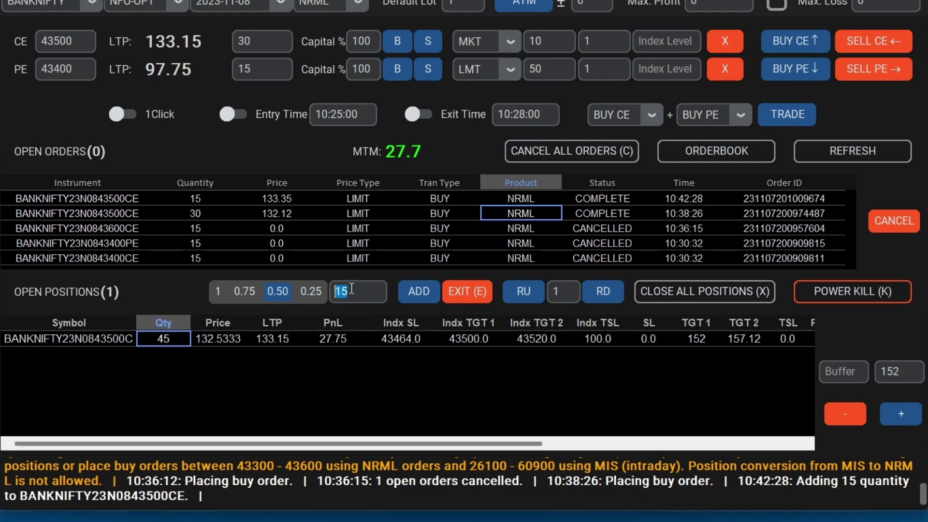
{"action": "left_click", "coordinate": [464, 291]}
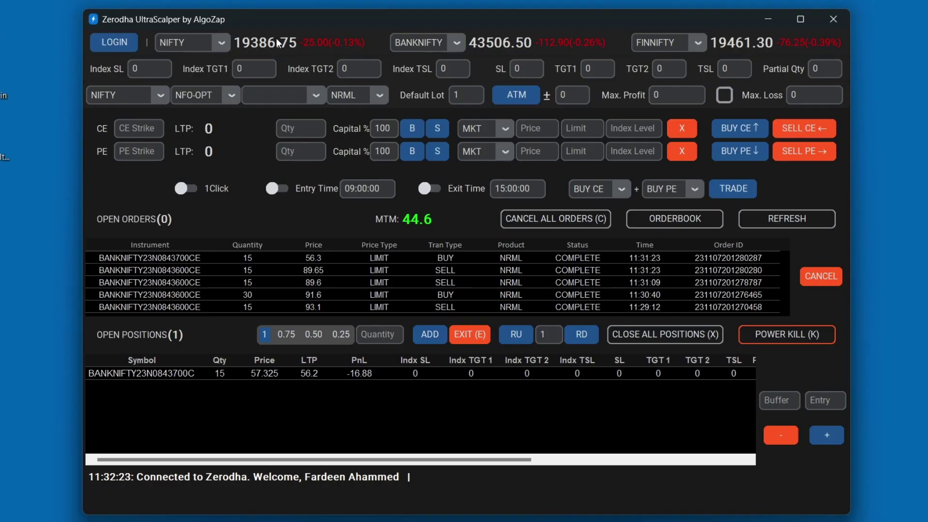
- Choose BANKNIFTY as the trading symbol, load the ATM strikes, and change the CE strike to 43700
{"action": "left_click", "coordinate": [160, 95]}
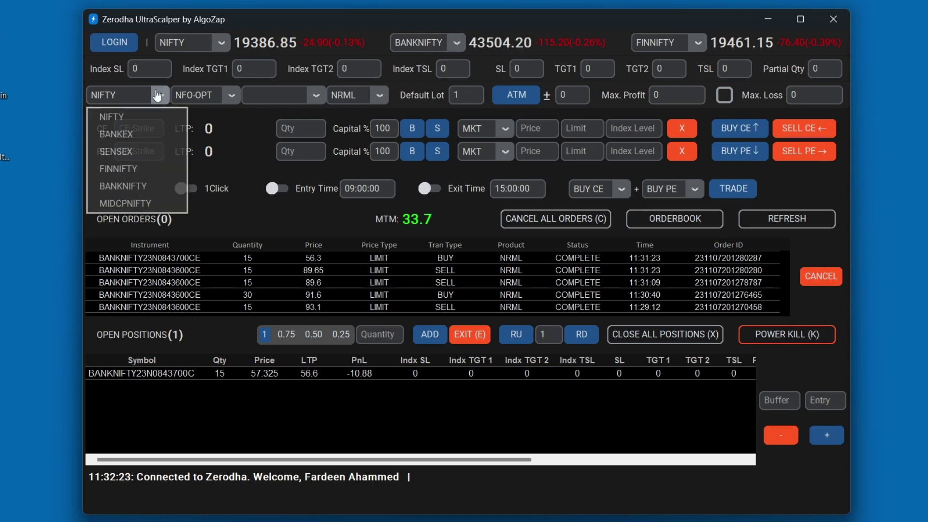
{"action": "left_click", "coordinate": [138, 190]}
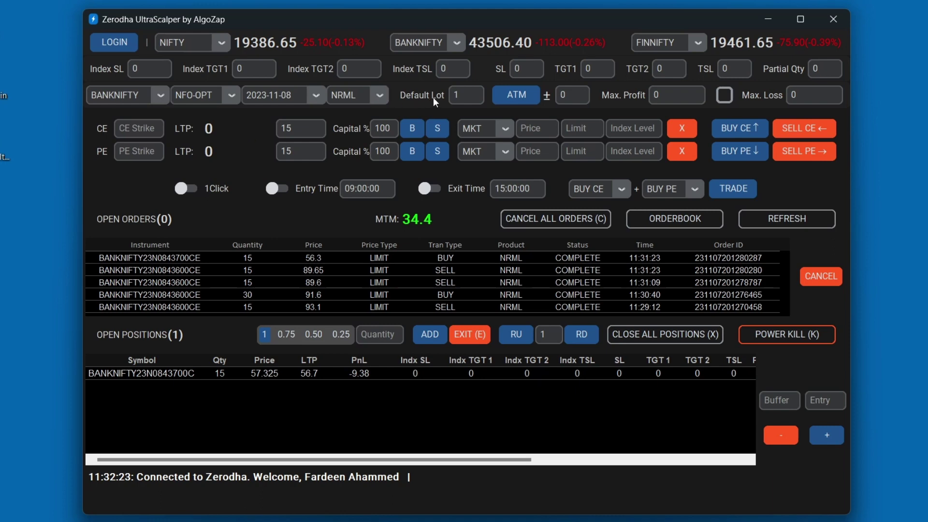
{"action": "left_click", "coordinate": [516, 95]}
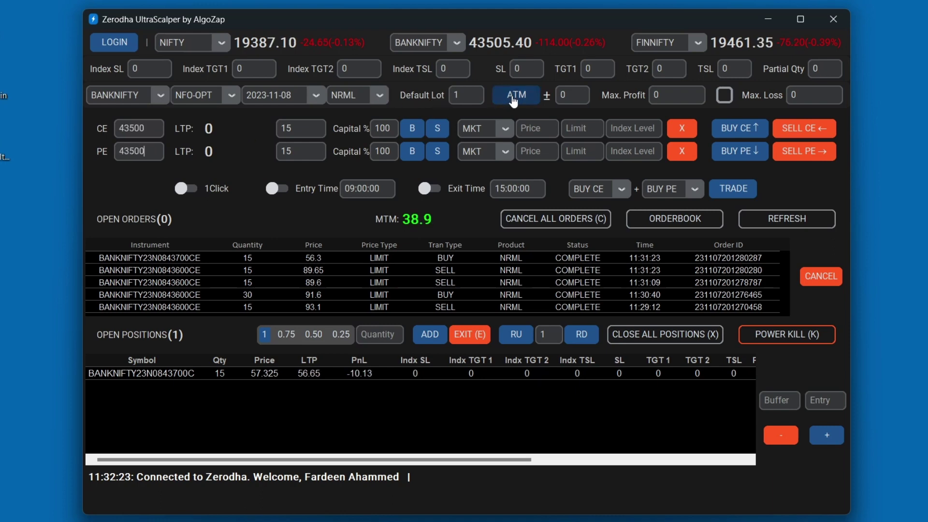
{"action": "left_click", "coordinate": [134, 128]}
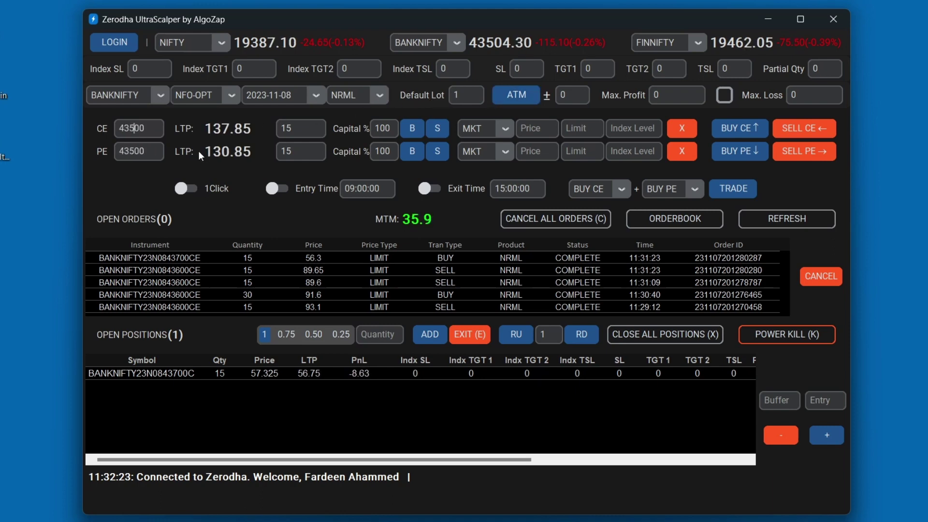
{"action": "key", "text": "BackSpace"}
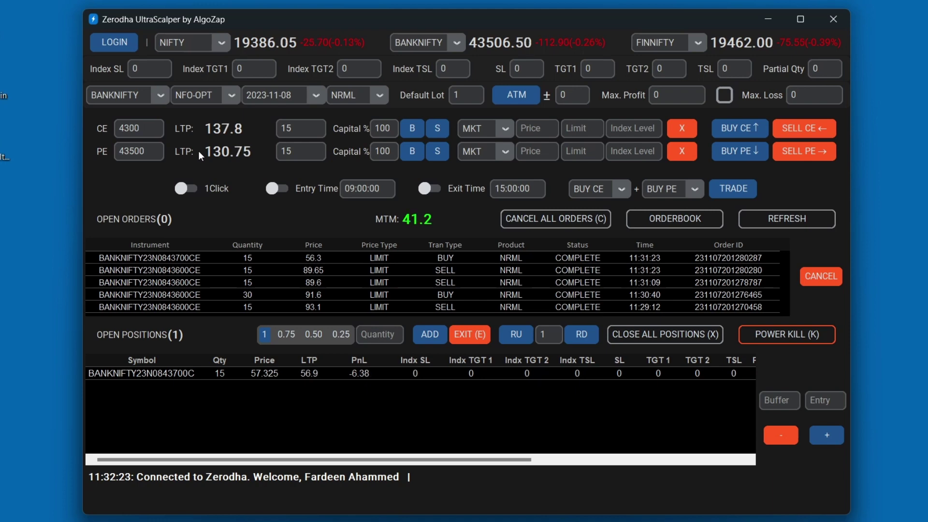
{"action": "type", "text": "7"}
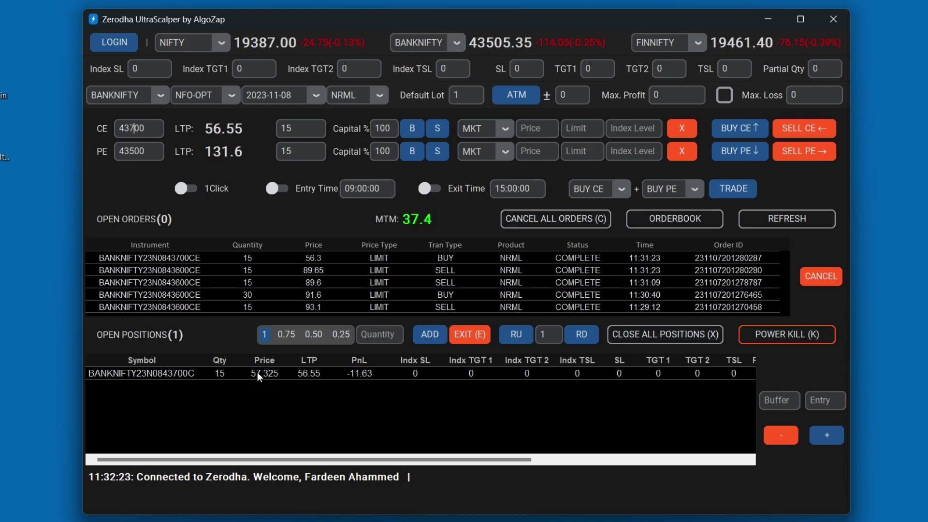
- Select the open 43700 CE position and add 15 quantity to it
{"action": "left_click", "coordinate": [221, 375]}
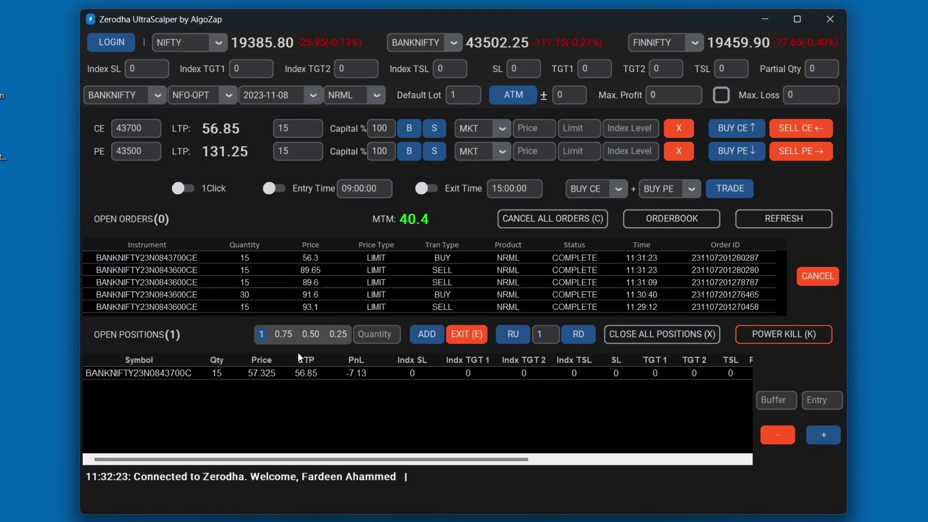
{"action": "left_click", "coordinate": [186, 372]}
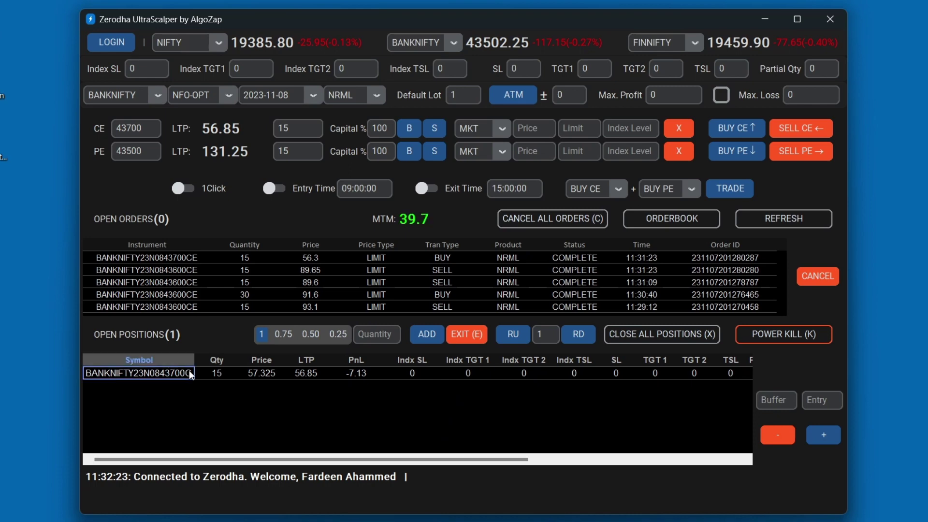
{"action": "left_click", "coordinate": [419, 338]}
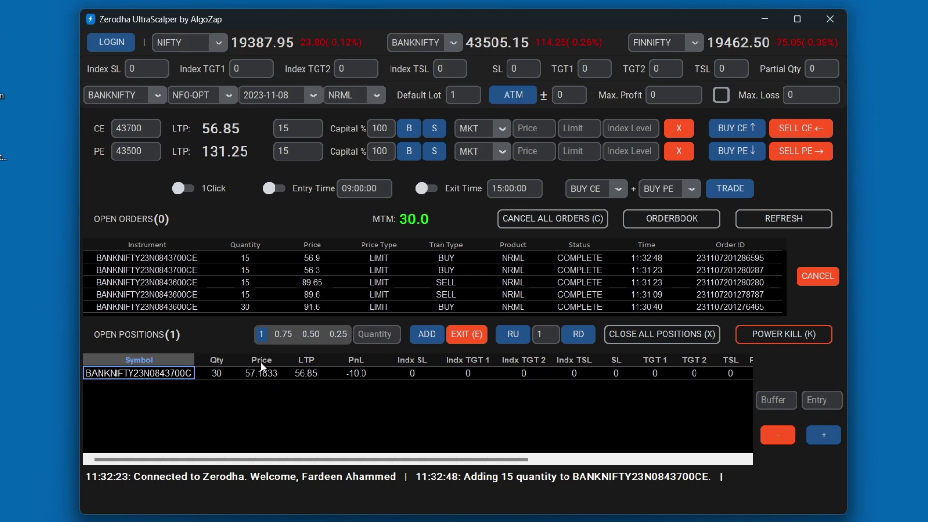
- Try to roll half of the 43700 CE position, quantity 15, up by one strike and read the log message
{"action": "left_click", "coordinate": [223, 370]}
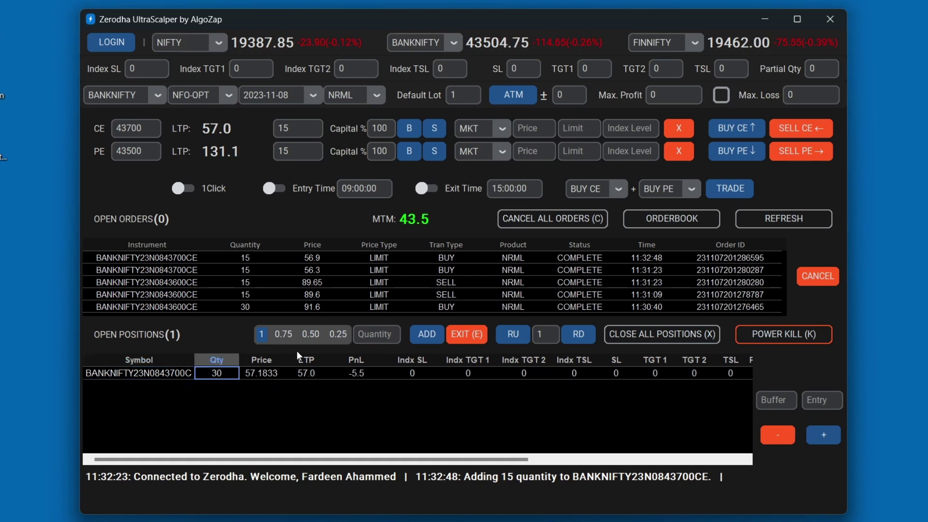
{"action": "left_click", "coordinate": [311, 337]}
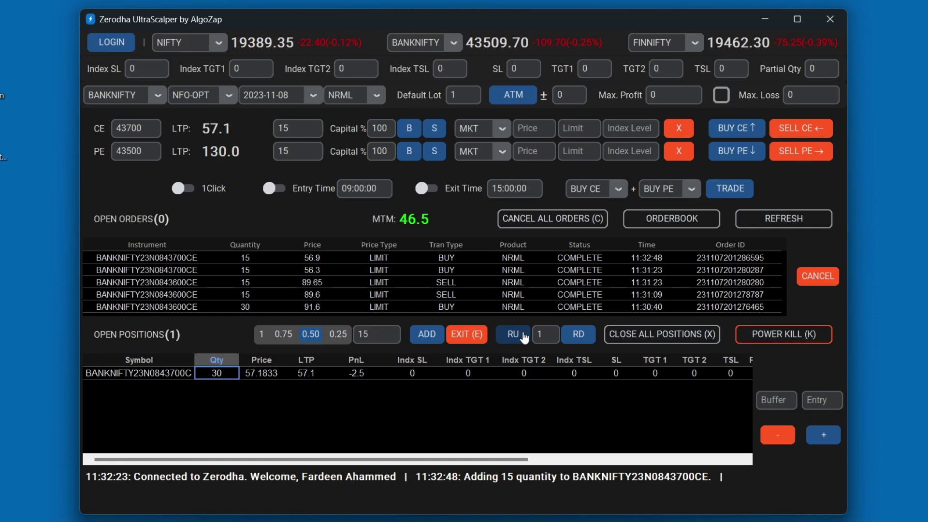
{"action": "left_click", "coordinate": [525, 337]}
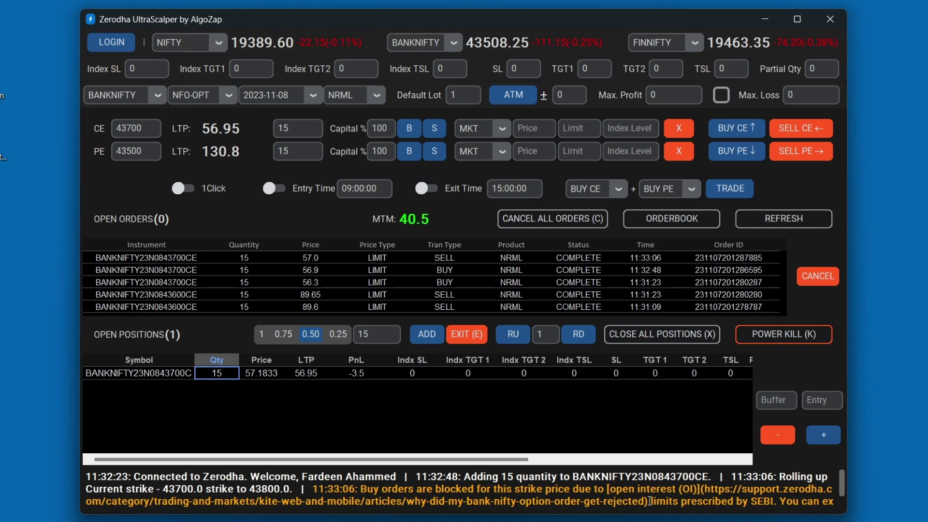
{"action": "scroll", "coordinate": [649, 500], "scroll_direction": "down", "scroll_amount": 1}
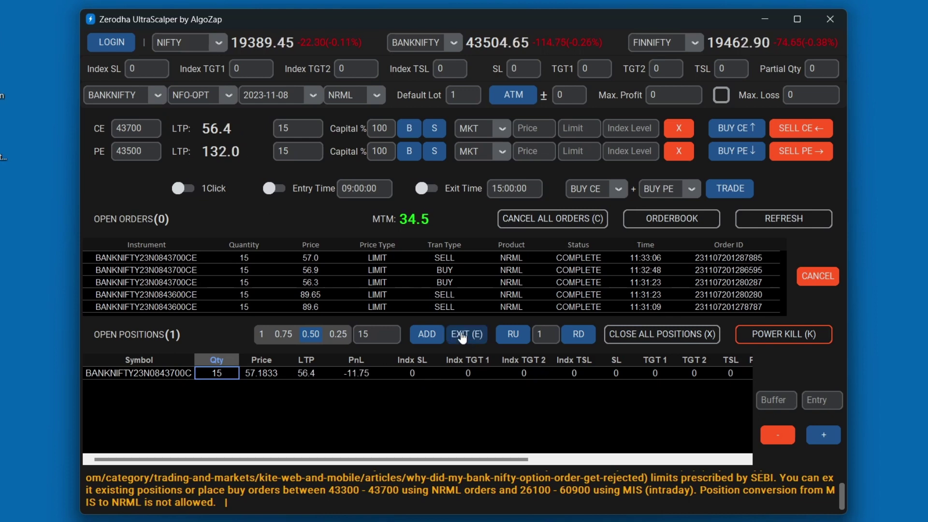
- Add 15 quantity to the 43700 CE position again and roll 15 quantity down by one strike
{"action": "left_click", "coordinate": [430, 333]}
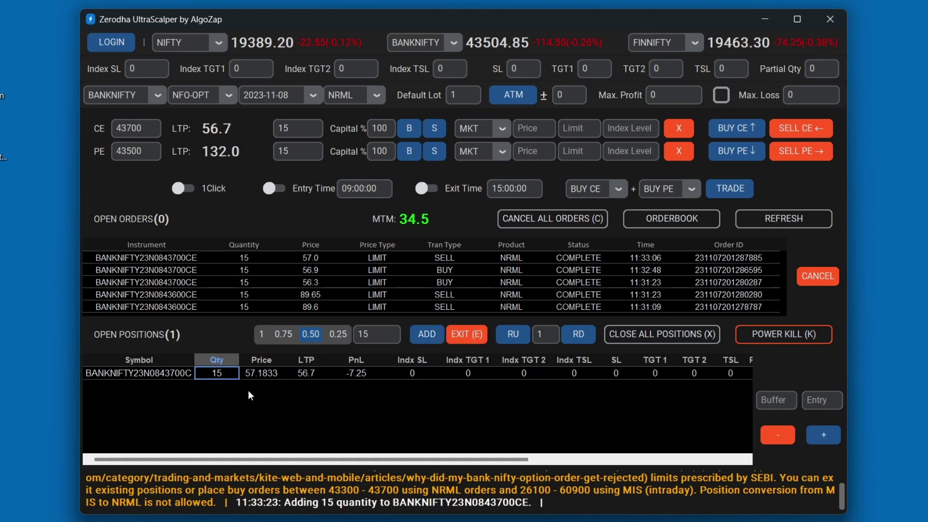
{"action": "left_click", "coordinate": [577, 335]}
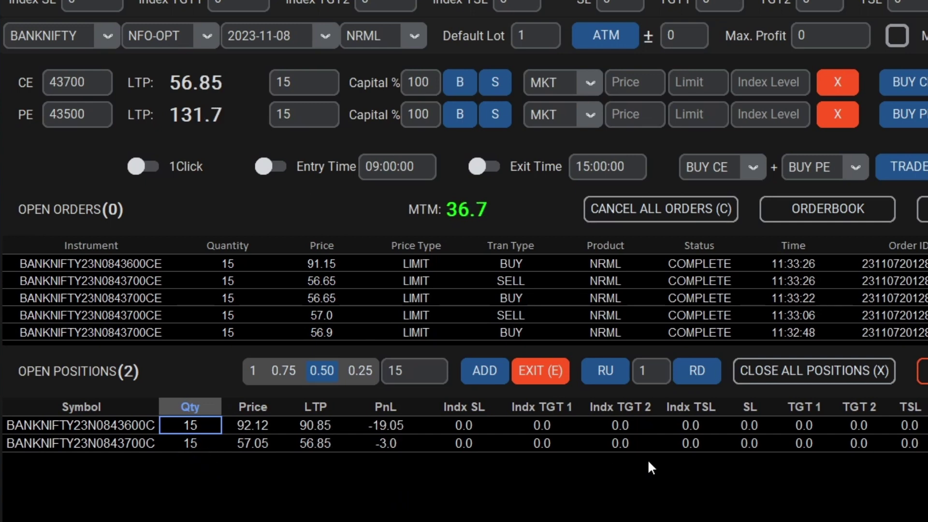
{"action": "left_click", "coordinate": [134, 447]}
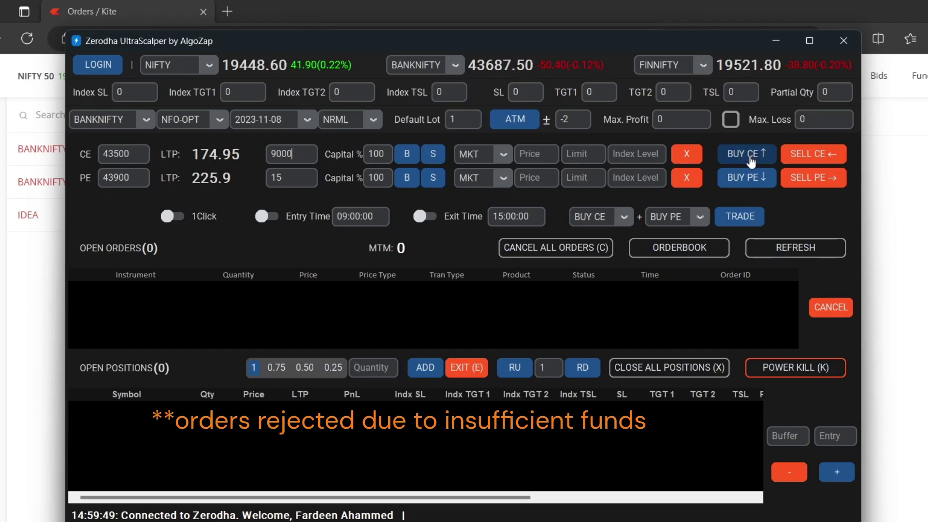
- Place a market buy order for 9000 quantity of the 43500 CE and review the sliced orders in Kite
{"action": "left_click", "coordinate": [750, 155]}
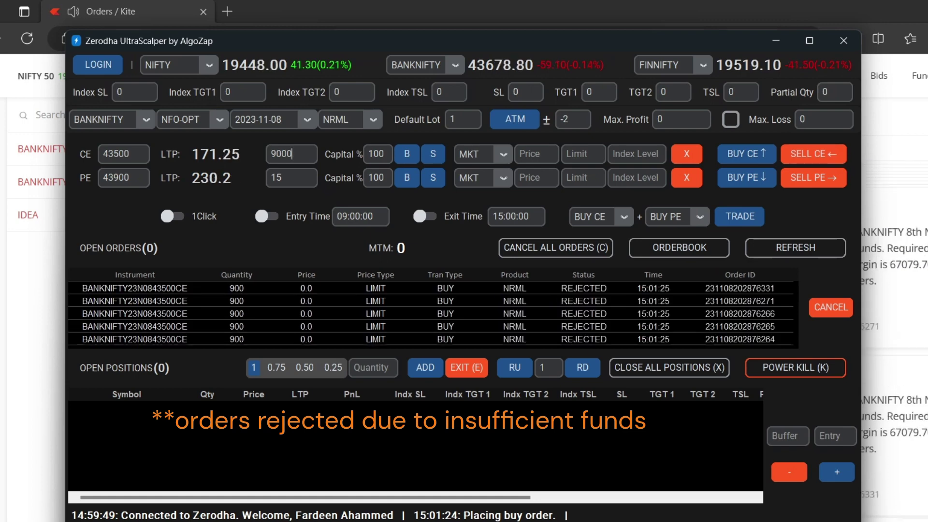
{"action": "key", "text": "alt+Tab"}
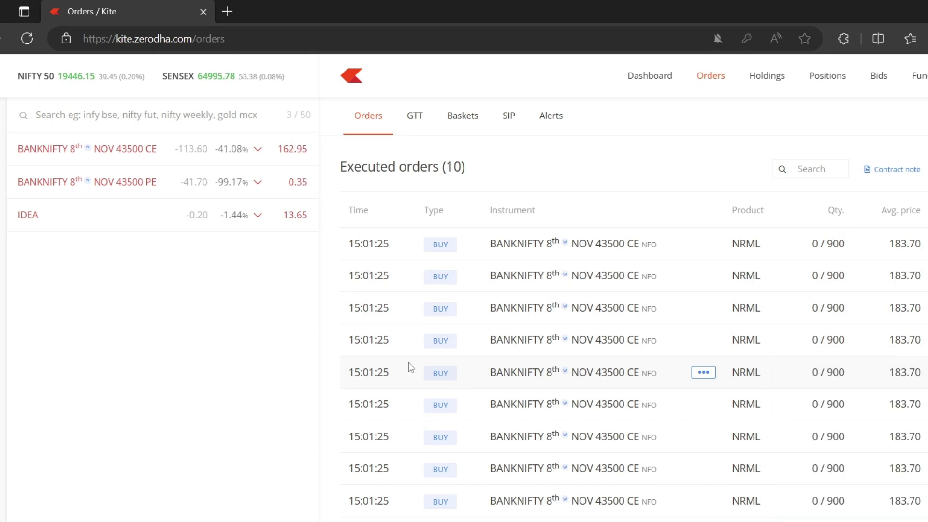
{"action": "scroll", "coordinate": [618, 271], "scroll_direction": "down", "scroll_amount": 2}
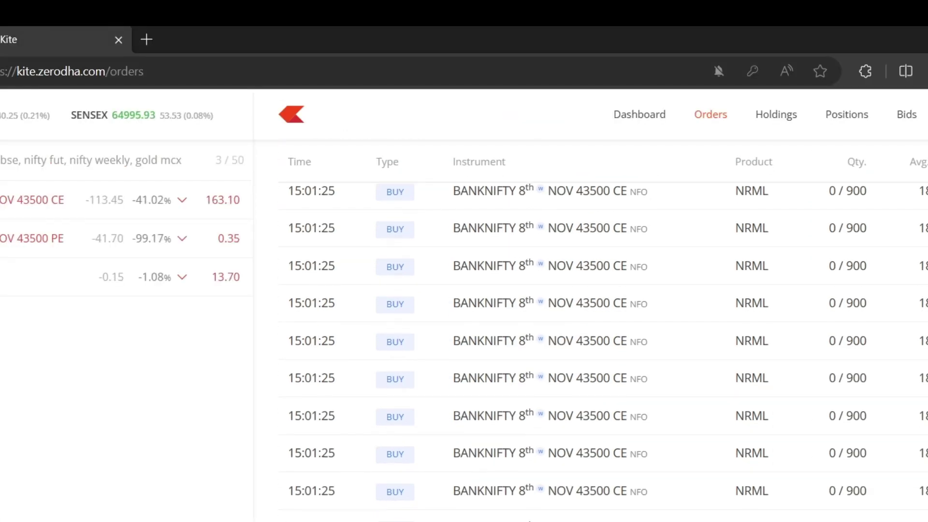
{"action": "scroll", "coordinate": [603, 329], "scroll_direction": "up", "scroll_amount": 2}
- Repeat the 9000-quantity 43500 CE buy order in UltraScalper and review the refreshed order list in Kite
{"action": "key", "text": "alt+Tab"}
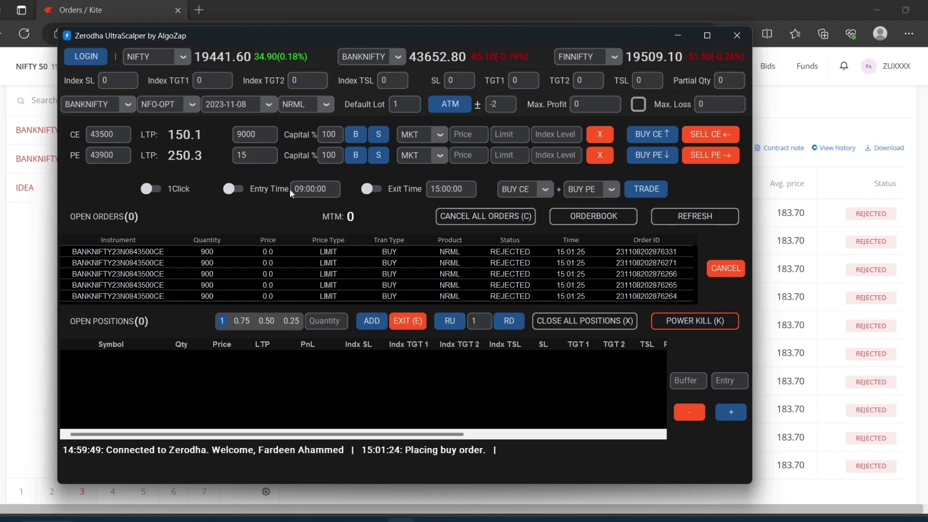
{"action": "left_click", "coordinate": [657, 135]}
{"action": "left_click", "coordinate": [829, 103]}
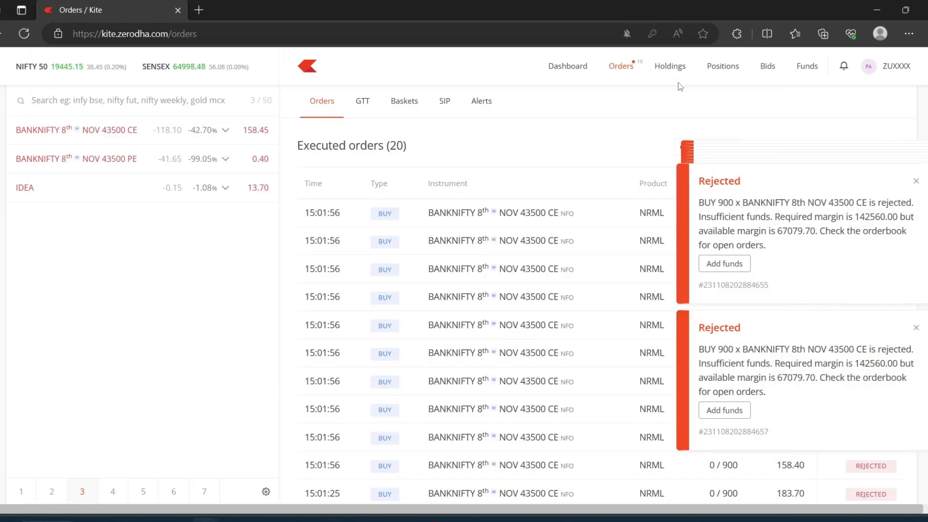
{"action": "left_click", "coordinate": [623, 66]}
{"action": "scroll", "coordinate": [603, 329], "scroll_direction": "down", "scroll_amount": 3}
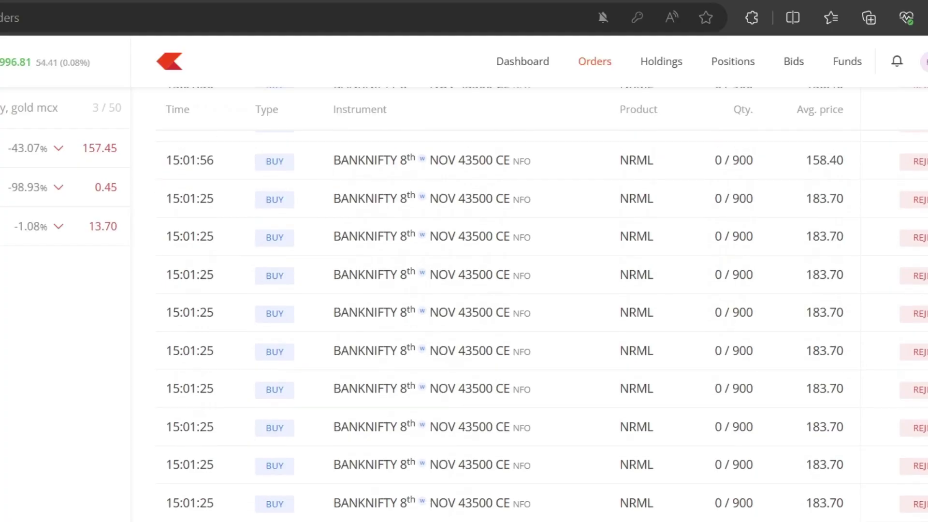
{"action": "scroll", "coordinate": [560, 376], "scroll_direction": "up", "scroll_amount": 5}
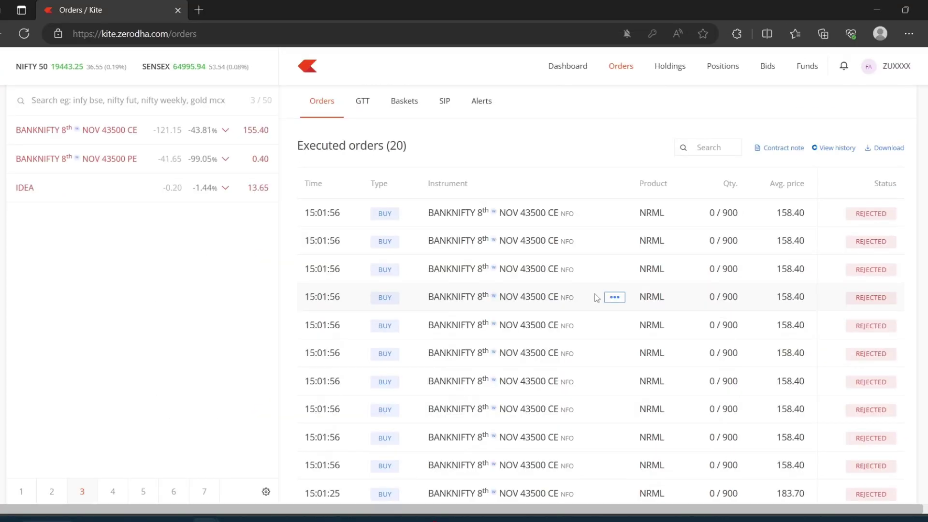
- Switch back to UltraScalper, set the CE quantity to 18000, and place a market buy order for the 43500 CE
{"action": "left_click", "coordinate": [604, 518]}
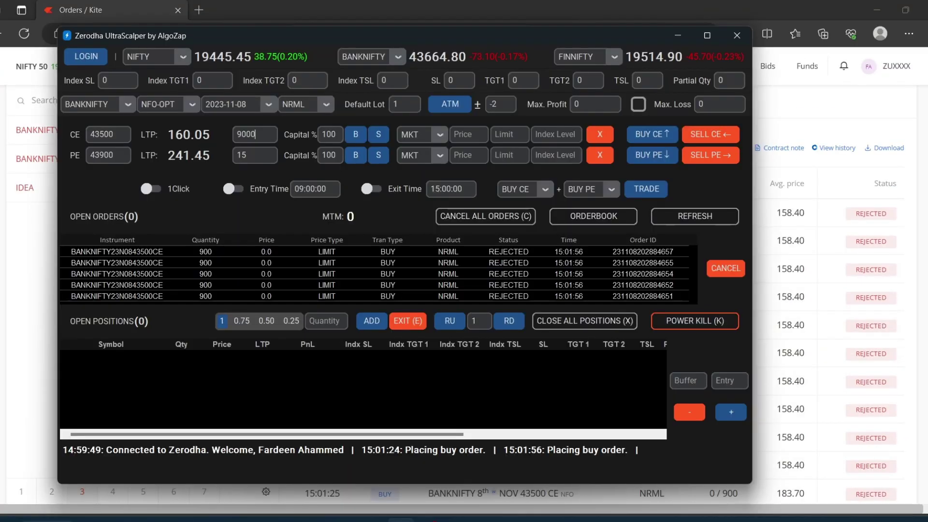
{"action": "left_click_drag", "start_coordinate": [263, 135], "coordinate": [223, 130]}
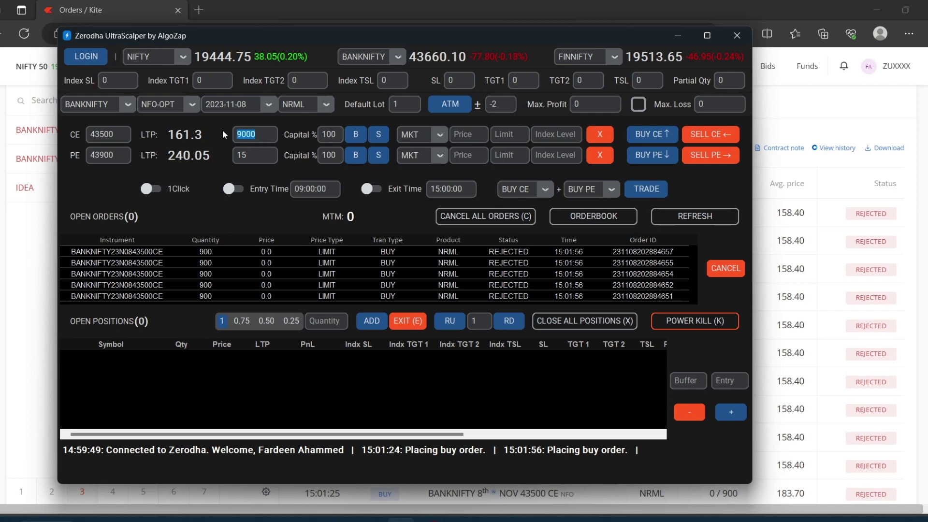
{"action": "type", "text": "18000"}
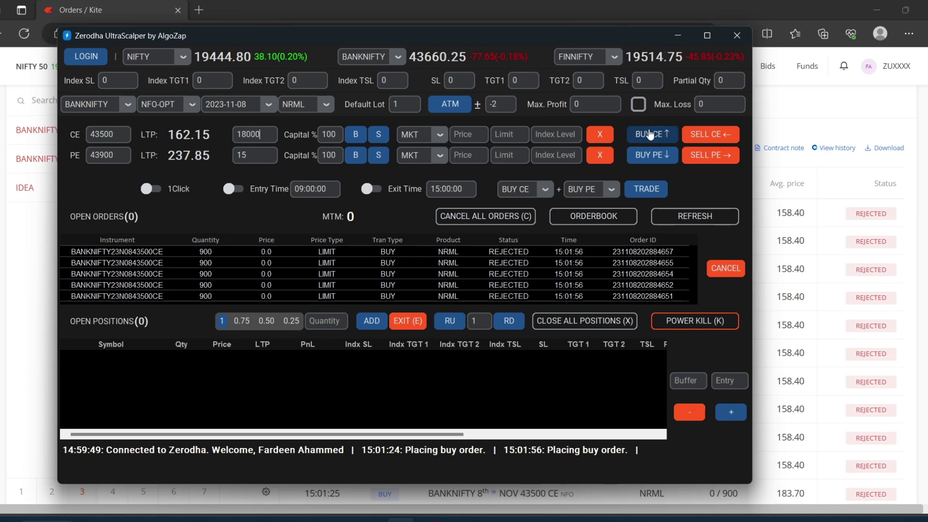
{"action": "left_click", "coordinate": [649, 135]}
- Switch to Kite and examine how the 18000-quantity buy order was sliced in the executed orders list
{"action": "left_click", "coordinate": [807, 101]}
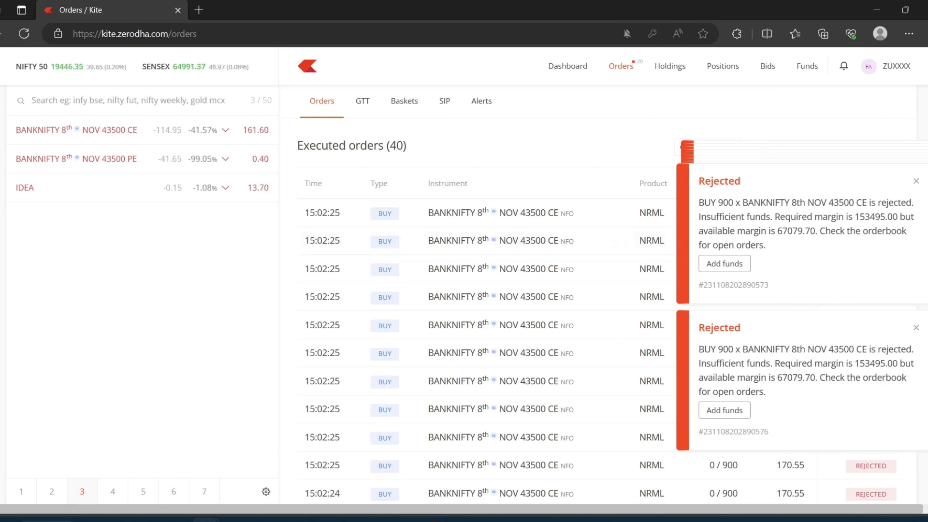
{"action": "scroll", "coordinate": [483, 309], "scroll_direction": "down", "scroll_amount": 2}
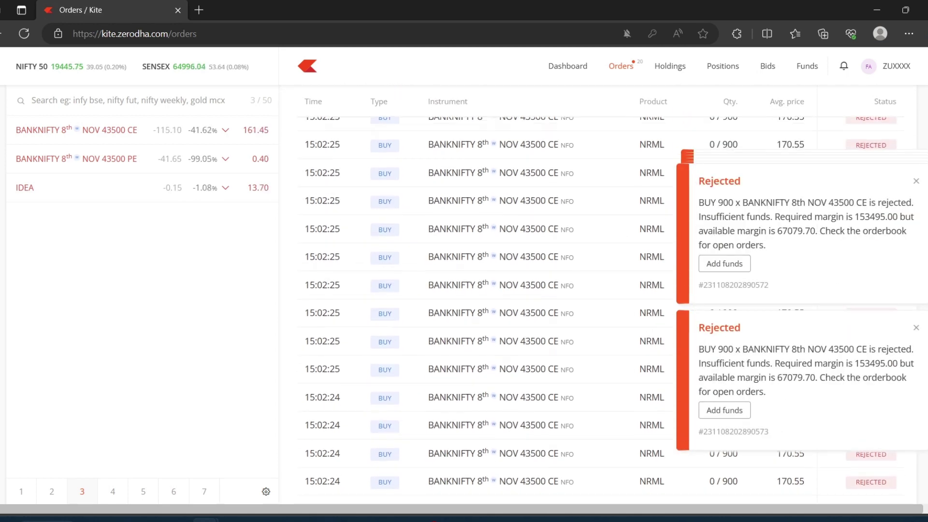
{"action": "scroll", "coordinate": [483, 309], "scroll_direction": "down", "scroll_amount": 4}
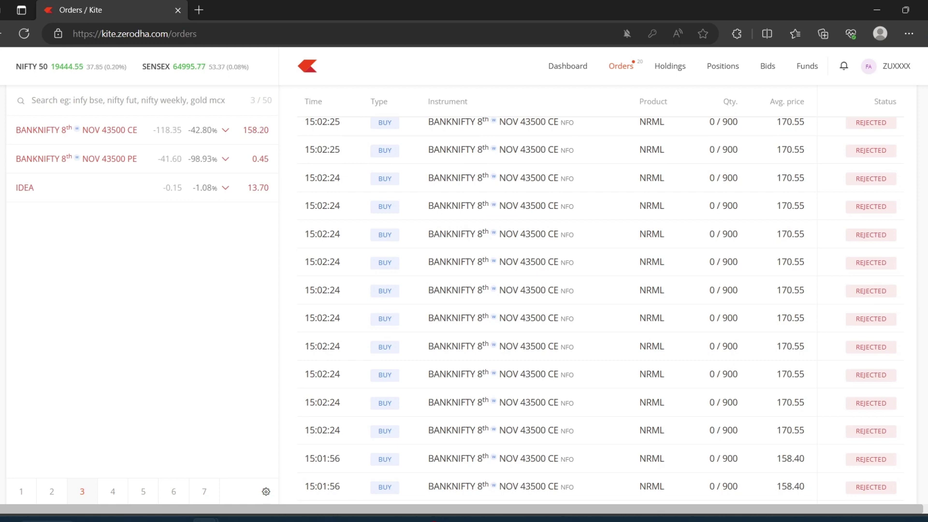
{"action": "scroll", "coordinate": [483, 309], "scroll_direction": "up", "scroll_amount": 2}
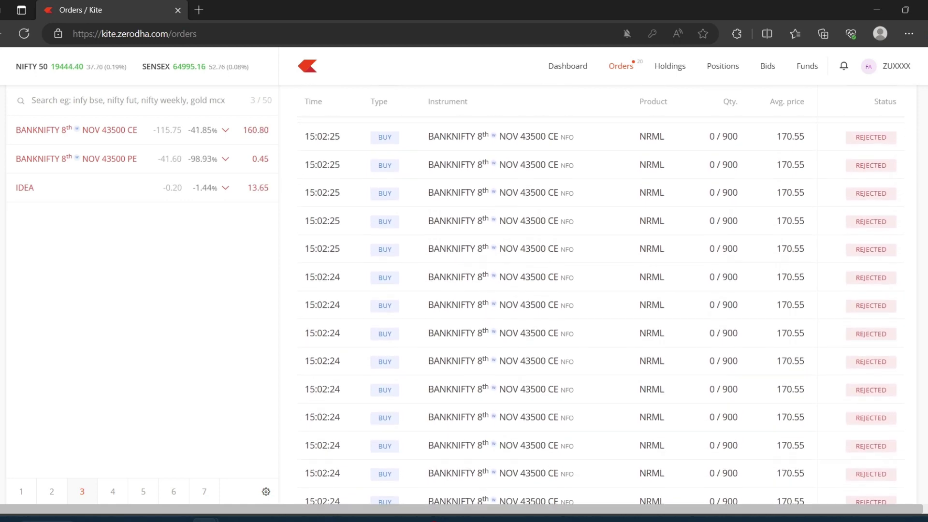
{"action": "scroll", "coordinate": [483, 309], "scroll_direction": "up", "scroll_amount": 4}
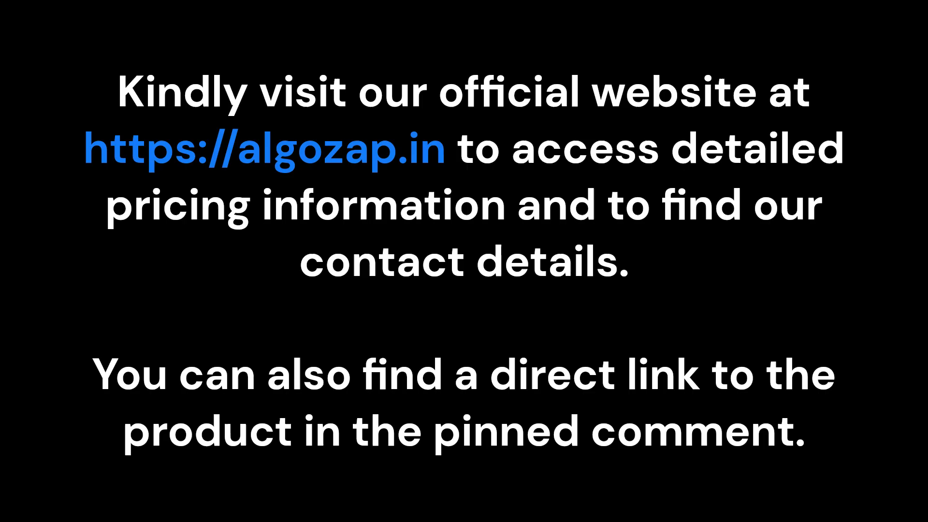